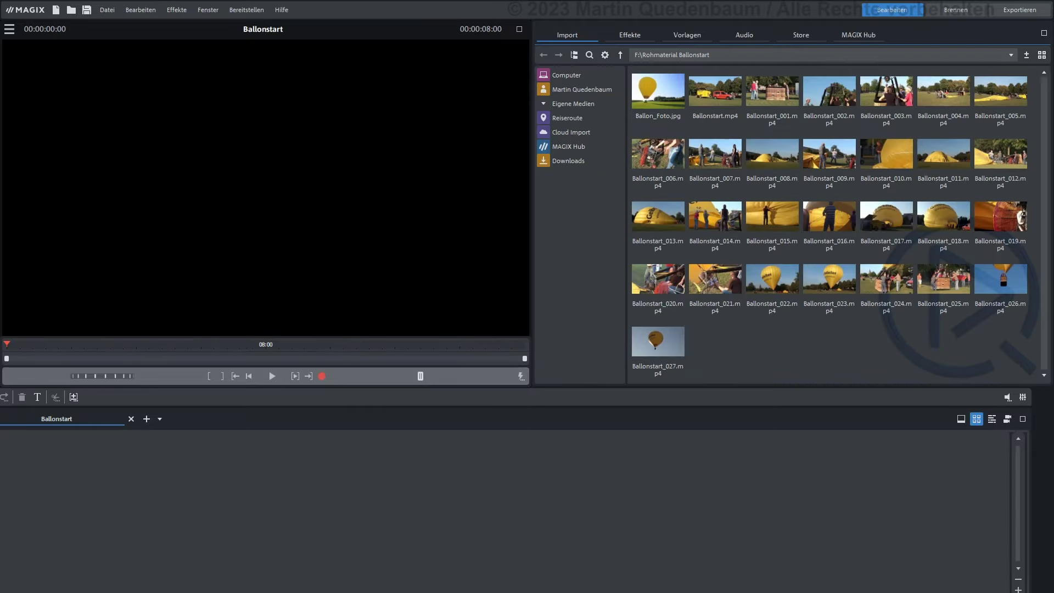
Compare the files of the Rohmaterial Ballonstart folder in File Explorer with those in the media list
drag(1053, 141, 469, 137)
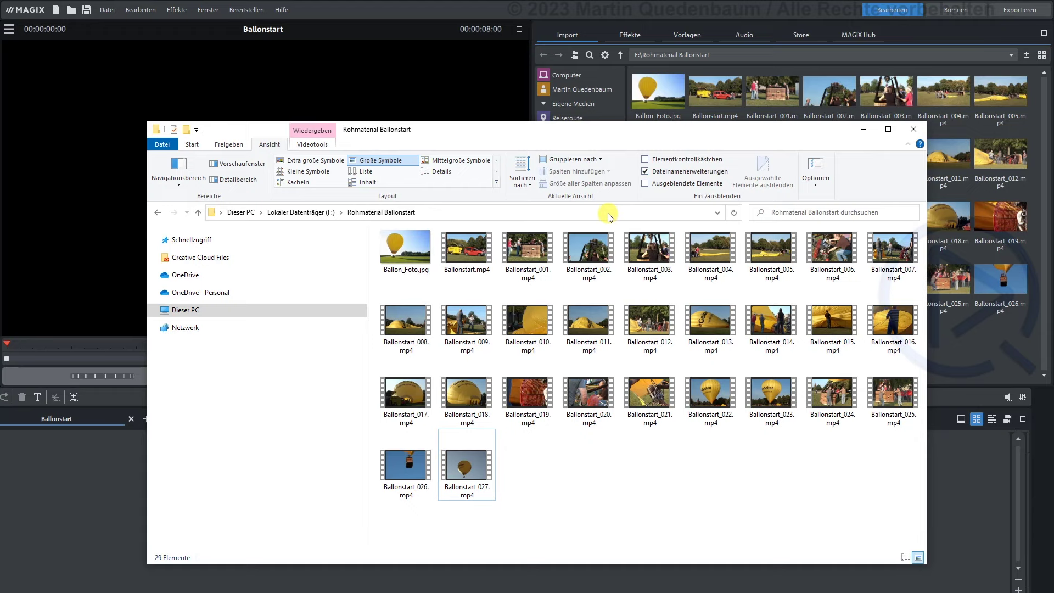
drag(640, 131, 640, 186)
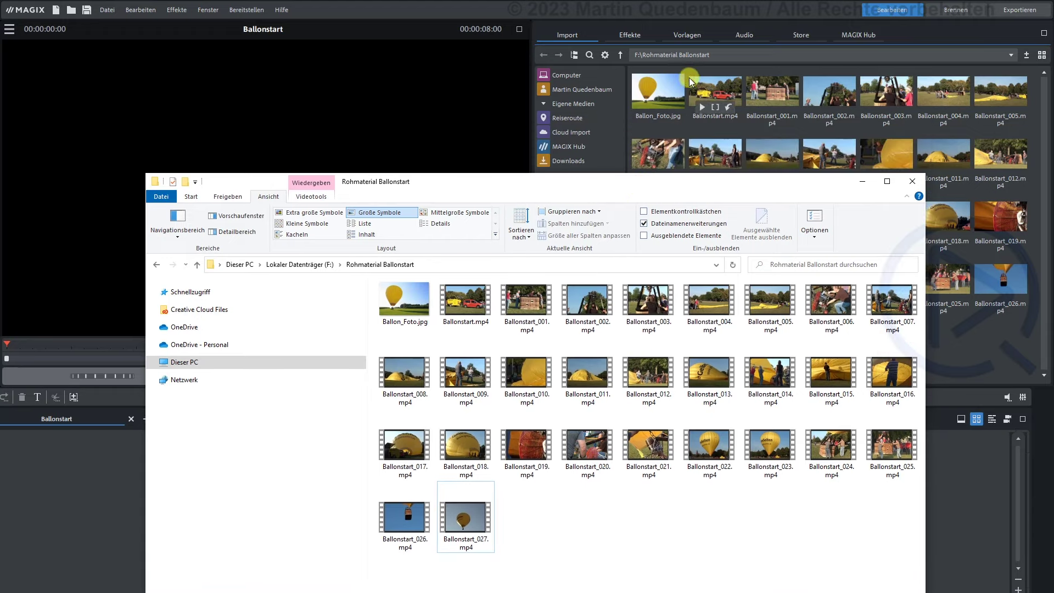
drag(645, 188, 654, 130)
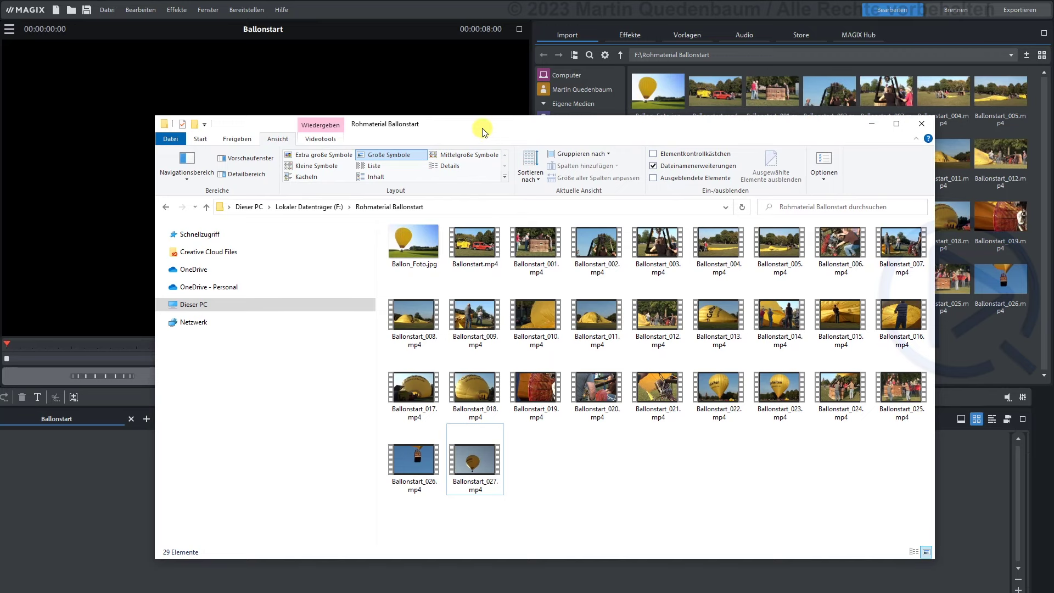
drag(482, 132, 1053, 133)
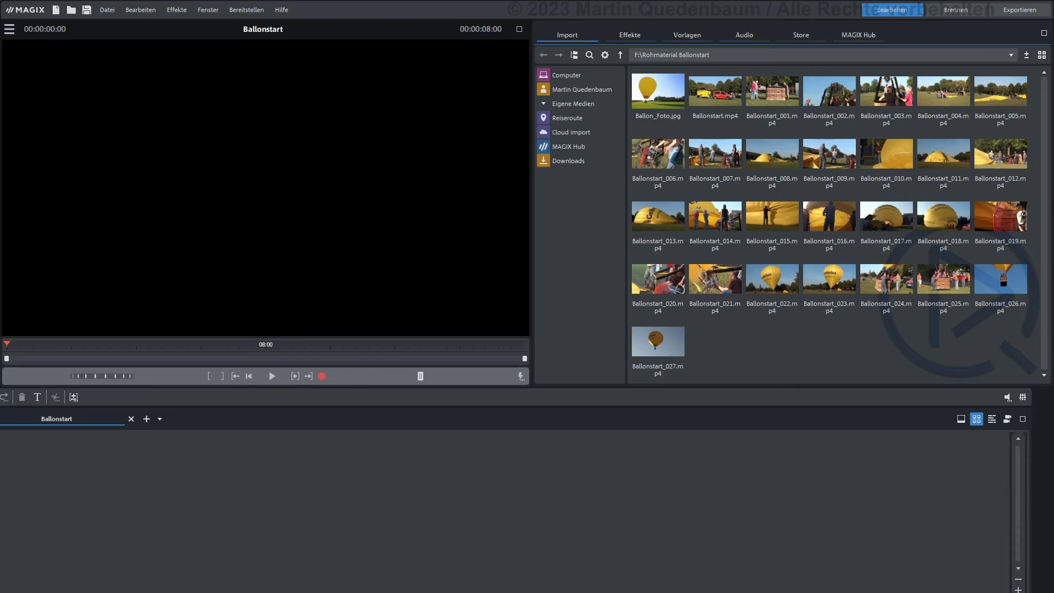
Look at the project in scene overview and timeline mode, and set the project view to storyboard mode
key(Tab)
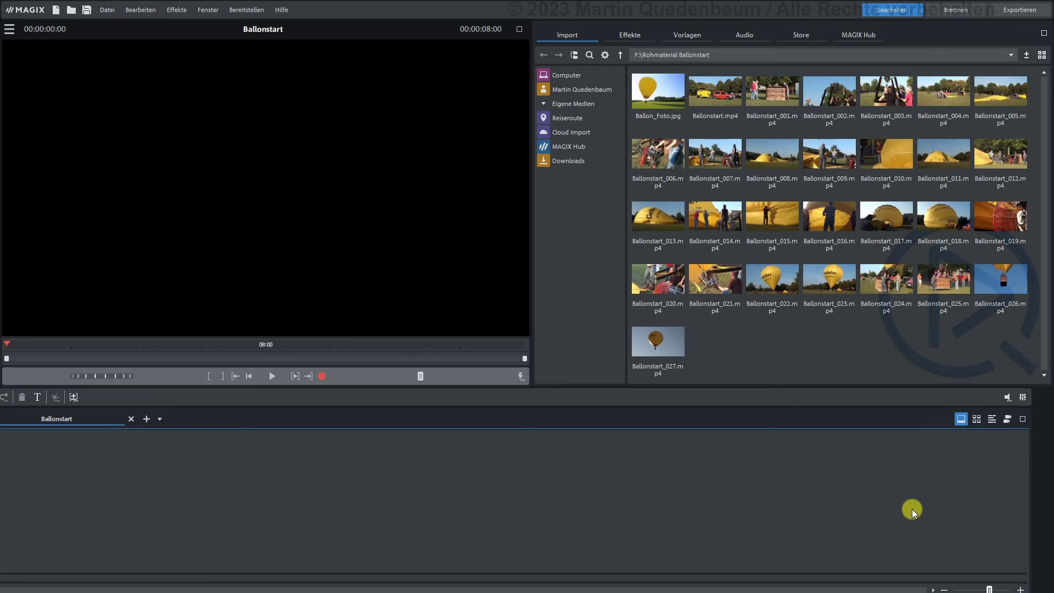
click(978, 421)
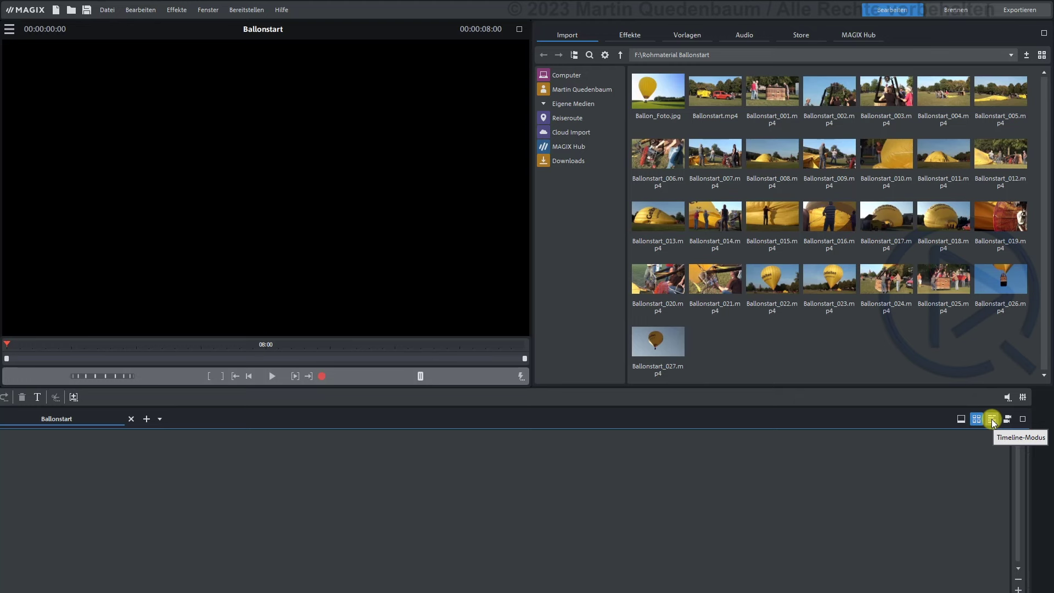
click(991, 420)
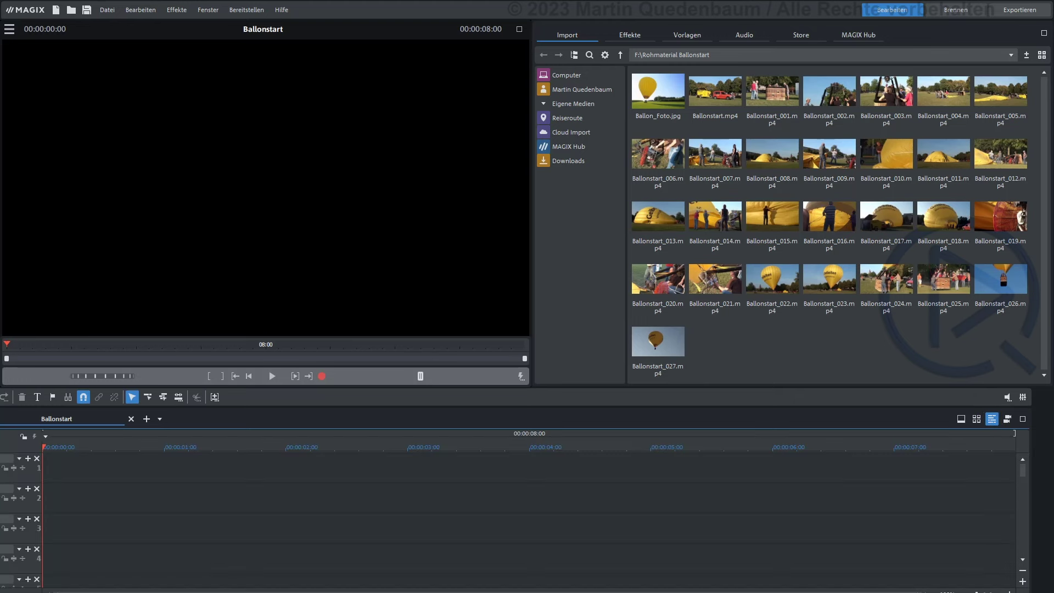
click(960, 419)
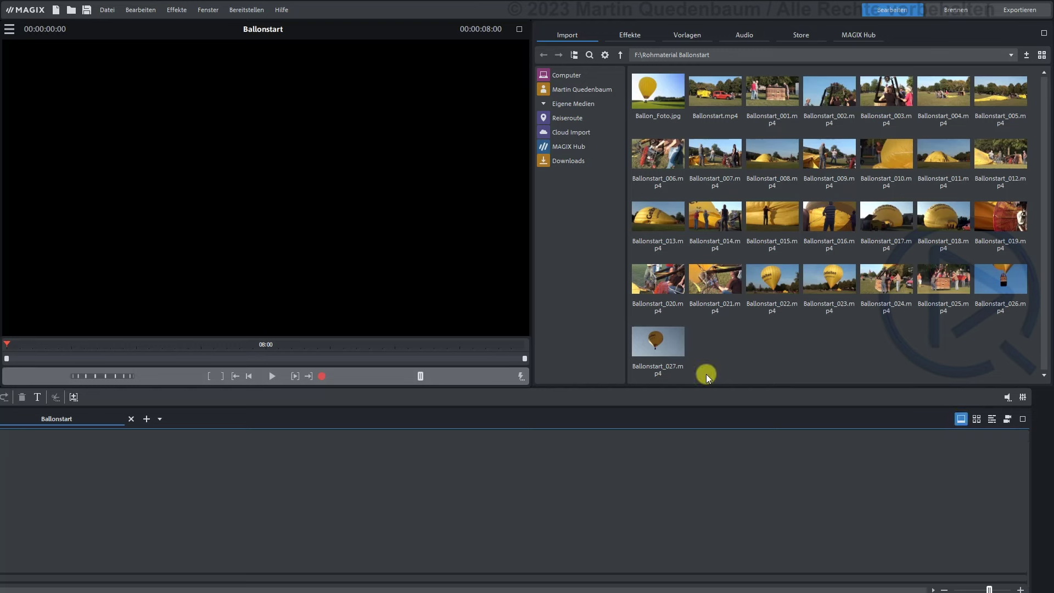
Add Ballonstart.mp4 to the empty storyboard as the first clip, importing it without copying it to the project folder
mouse_move(716, 135)
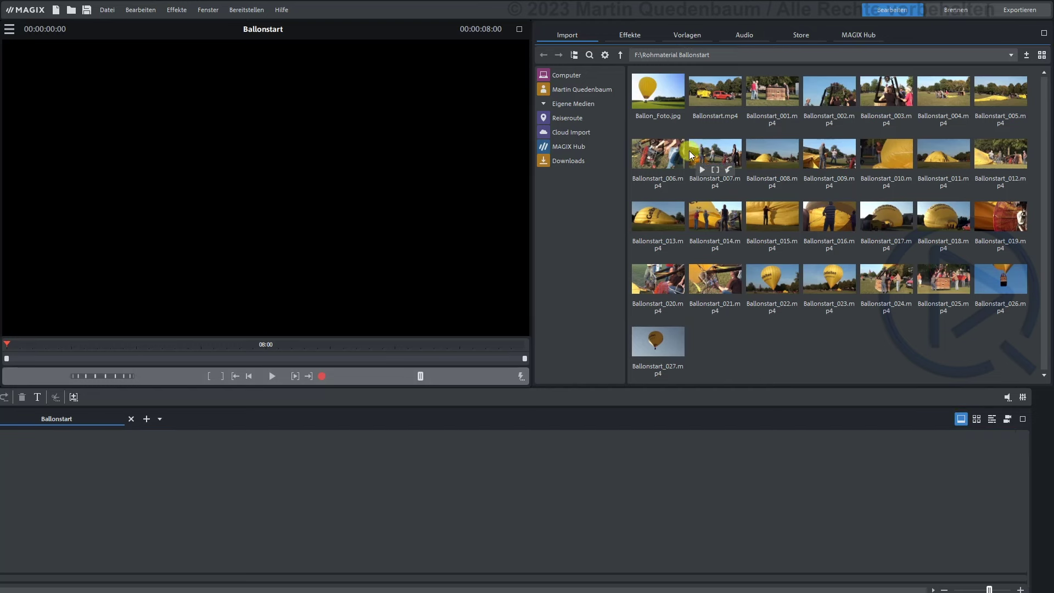
drag(723, 88, 70, 487)
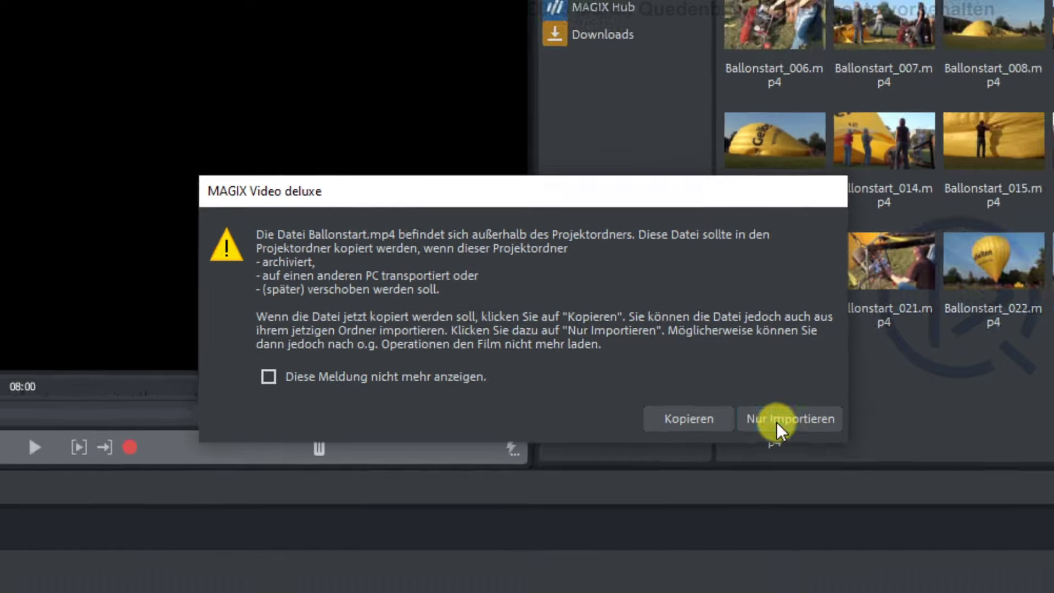
click(832, 450)
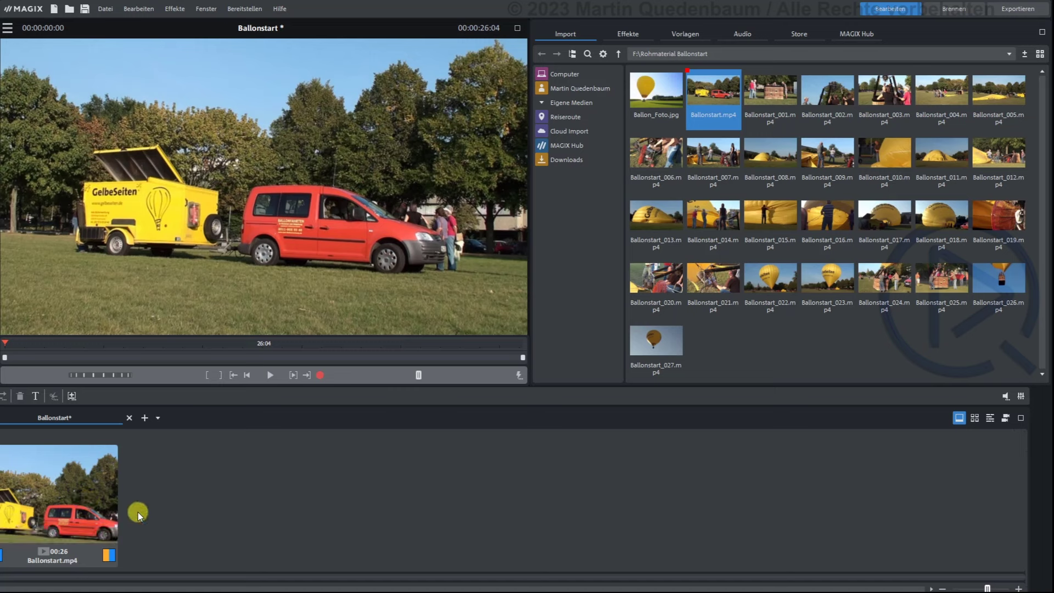
Add Ballonstart_001.mp4 behind the first storyboard clip, importing it without copying it to the project folder
mouse_move(2, 549)
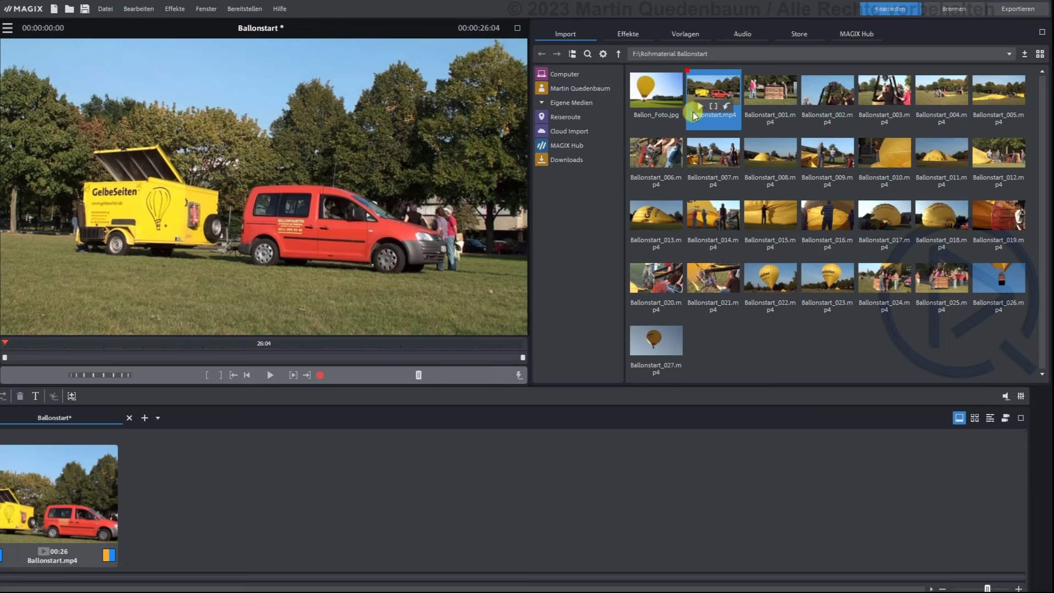
drag(760, 92, 213, 516)
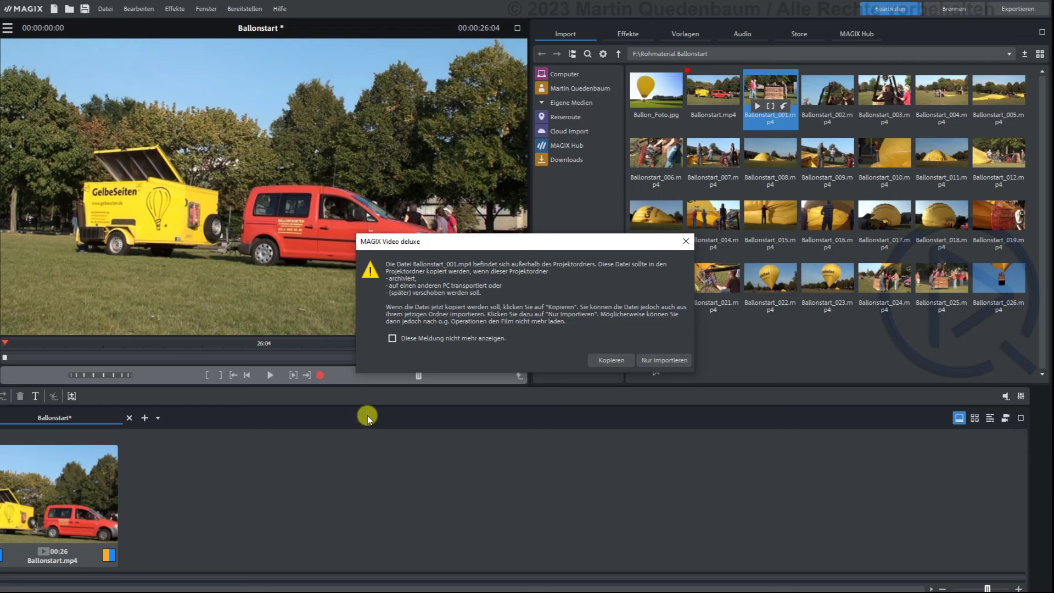
click(657, 360)
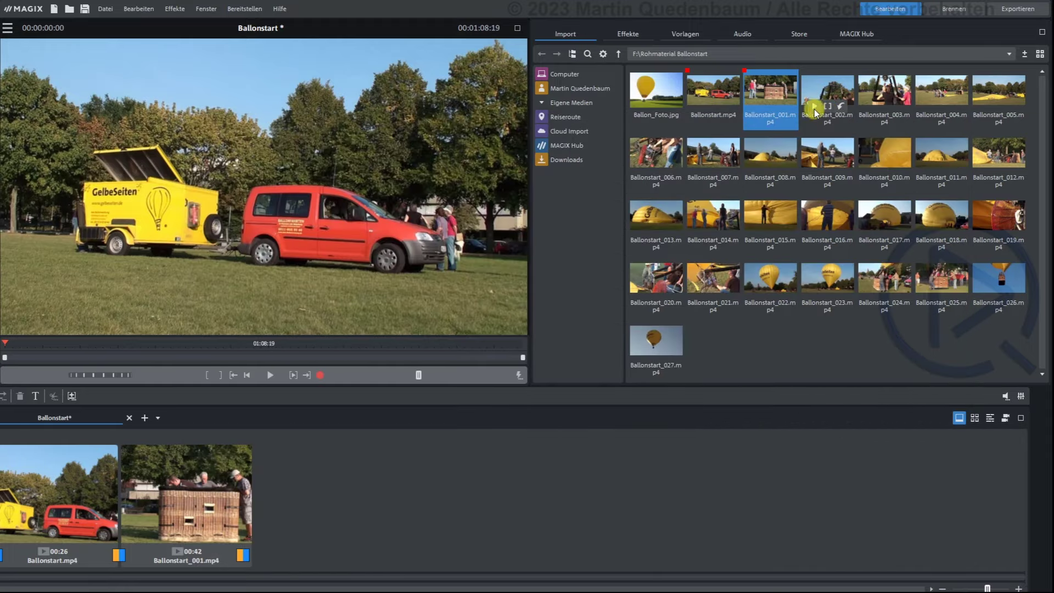
Add the clips Ballonstart_002.mp4 to Ballonstart_027.mp4 together at the storyboard's end, importing them without copying
click(826, 93)
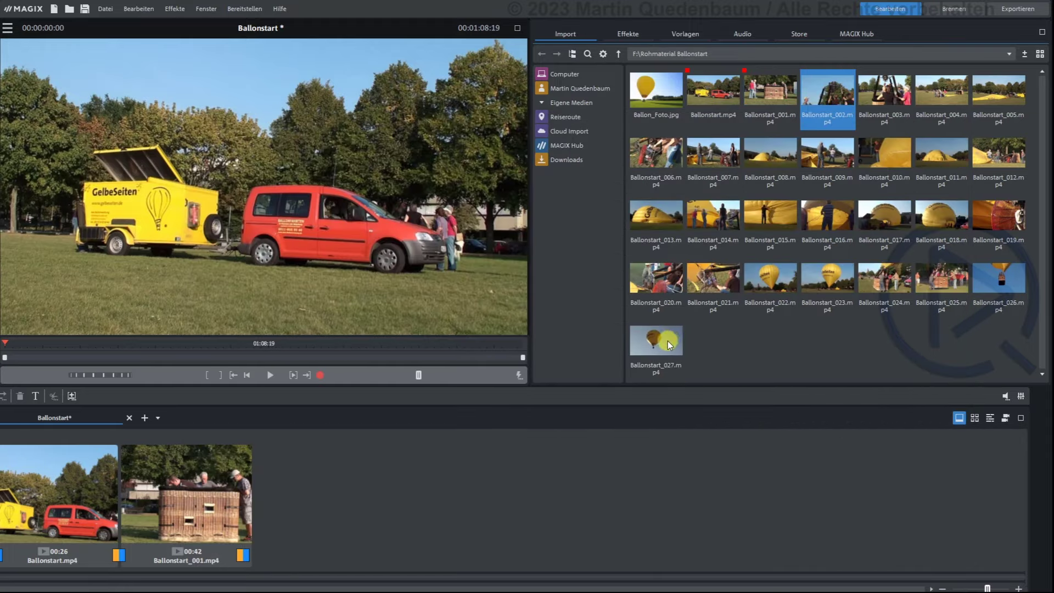
shift+click(661, 340)
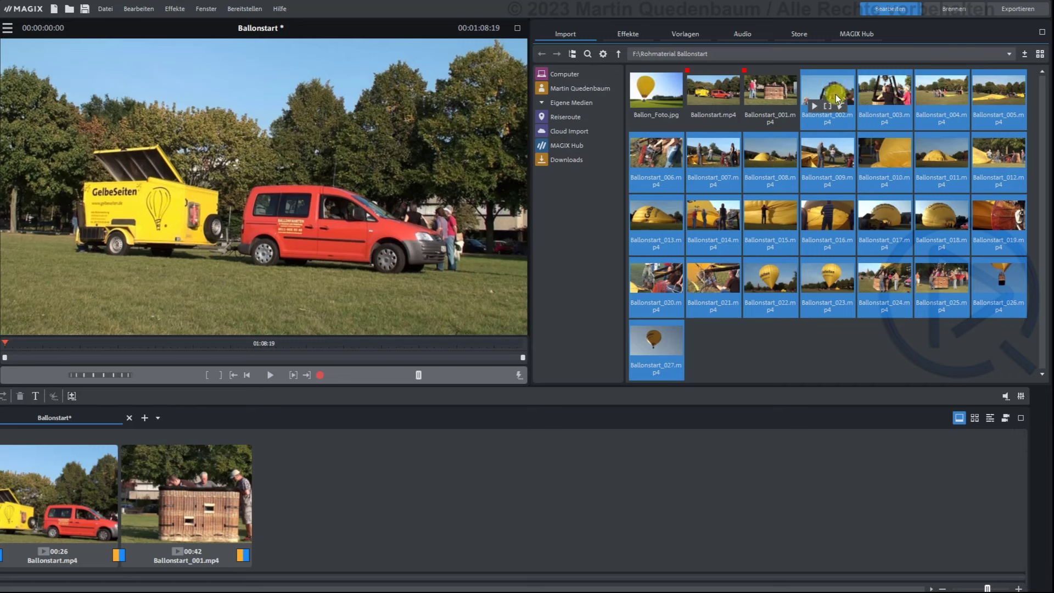
drag(738, 162, 348, 499)
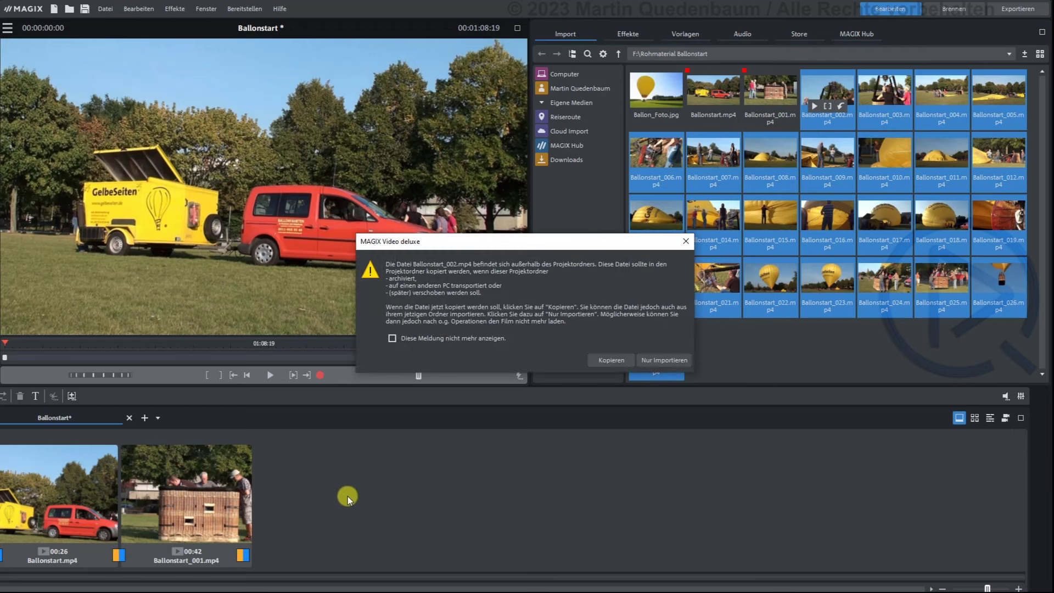
click(659, 360)
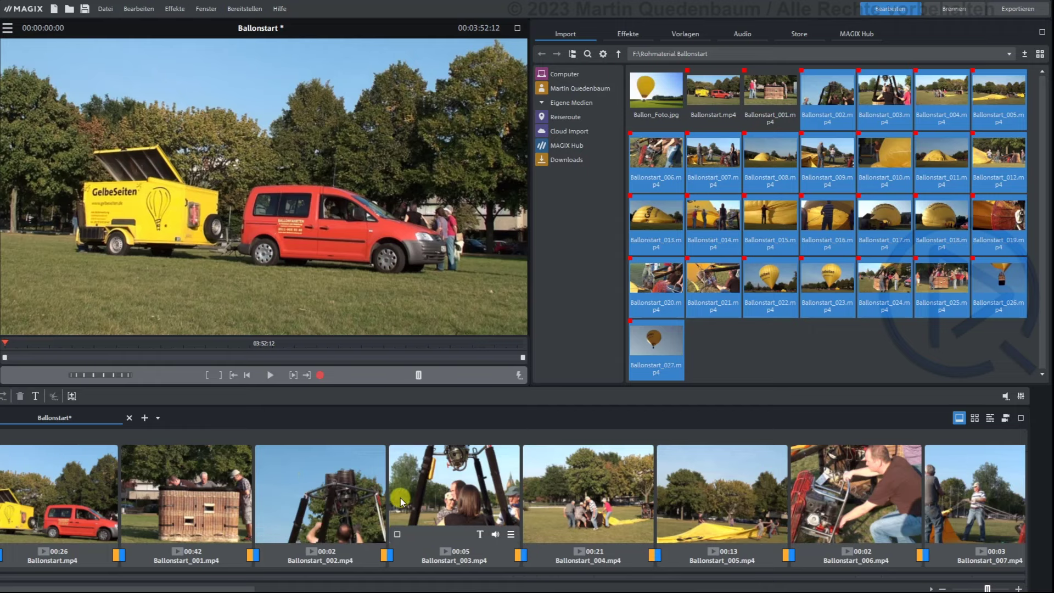
Shrink the storyboard thumbnails and look through the order of the imported clips
mouse_move(987, 587)
mouse_down()
mouse_move(959, 587)
mouse_move(1006, 587)
mouse_move(969, 588)
mouse_up()
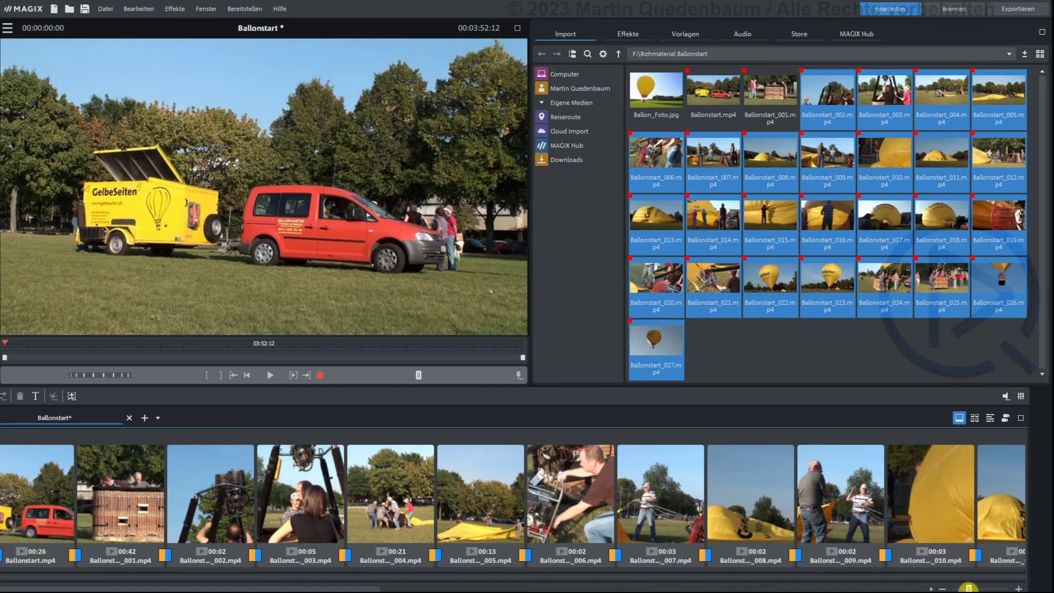
mouse_move(968, 588)
mouse_down()
mouse_move(991, 588)
mouse_move(969, 588)
mouse_up()
drag(967, 587, 960, 588)
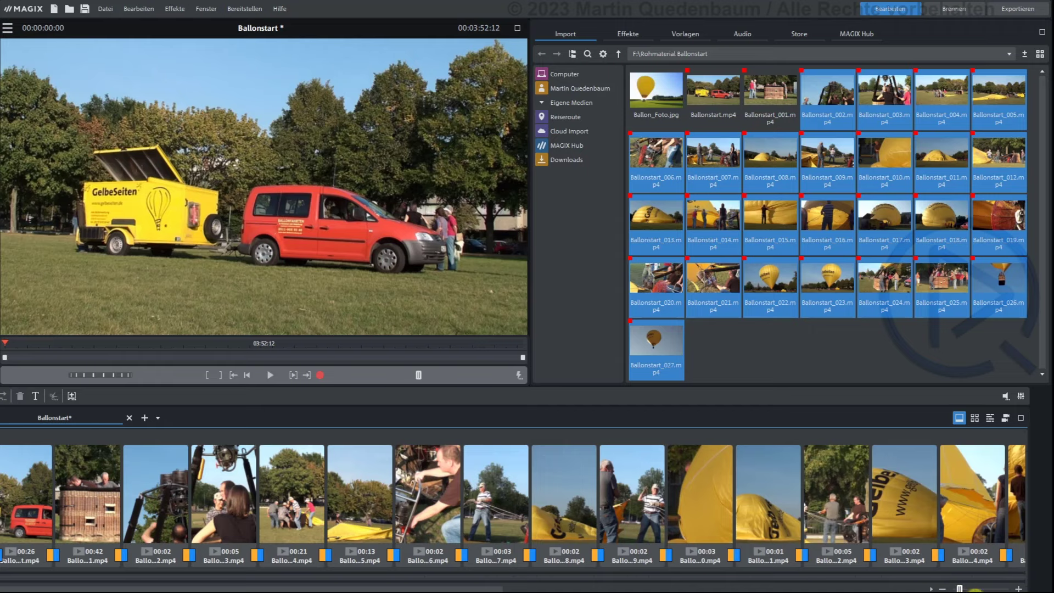
drag(960, 588, 954, 588)
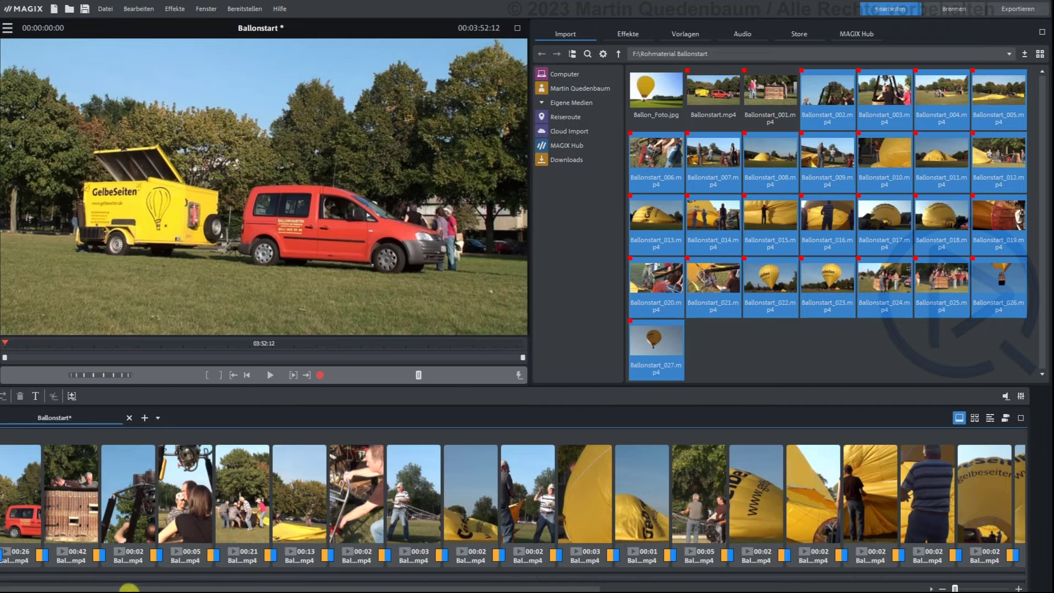
drag(134, 589, 470, 590)
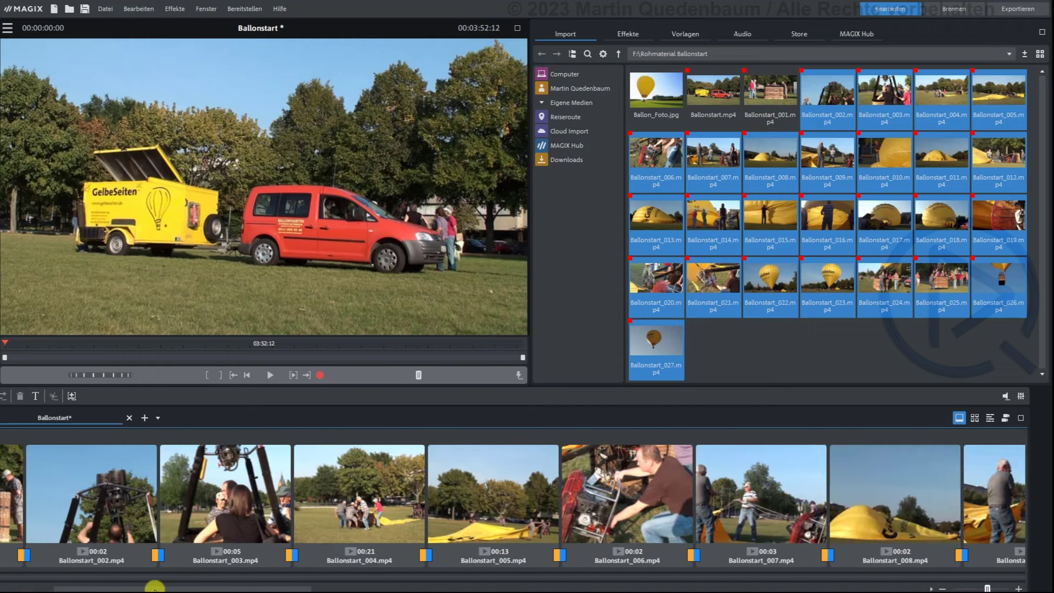
Move the clip Ballonstart_019.mp4 in front of Ballonstart_018.mp4 in the storyboard
drag(76, 586, 684, 586)
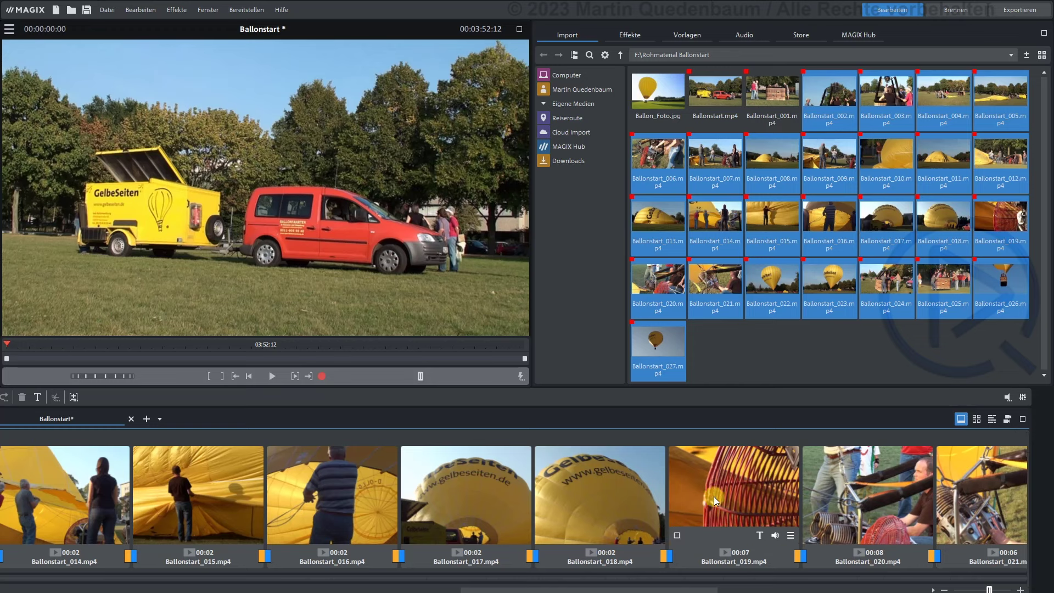
drag(744, 486, 585, 496)
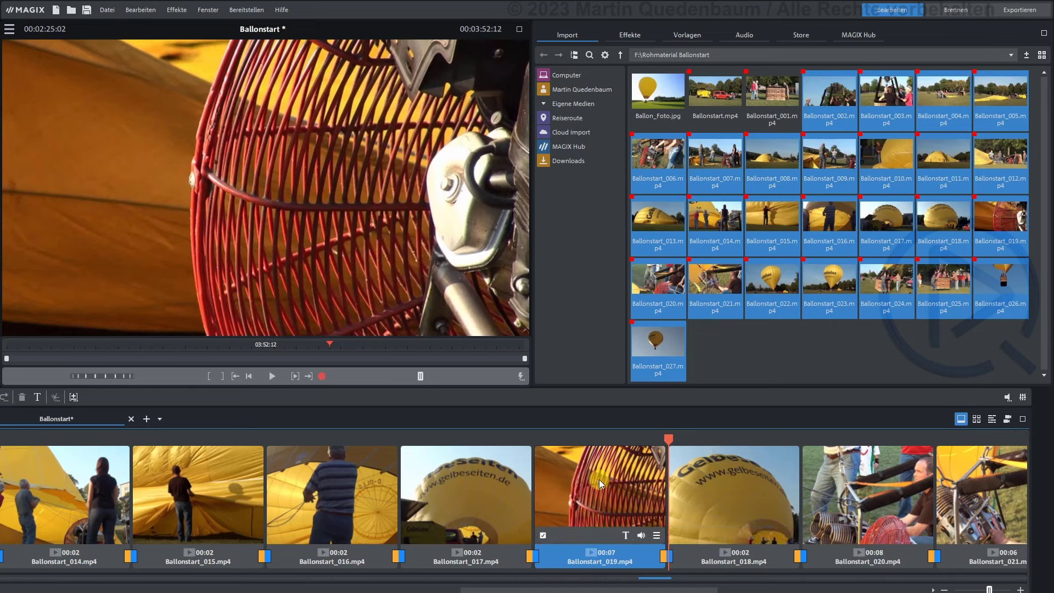
drag(598, 479, 585, 500)
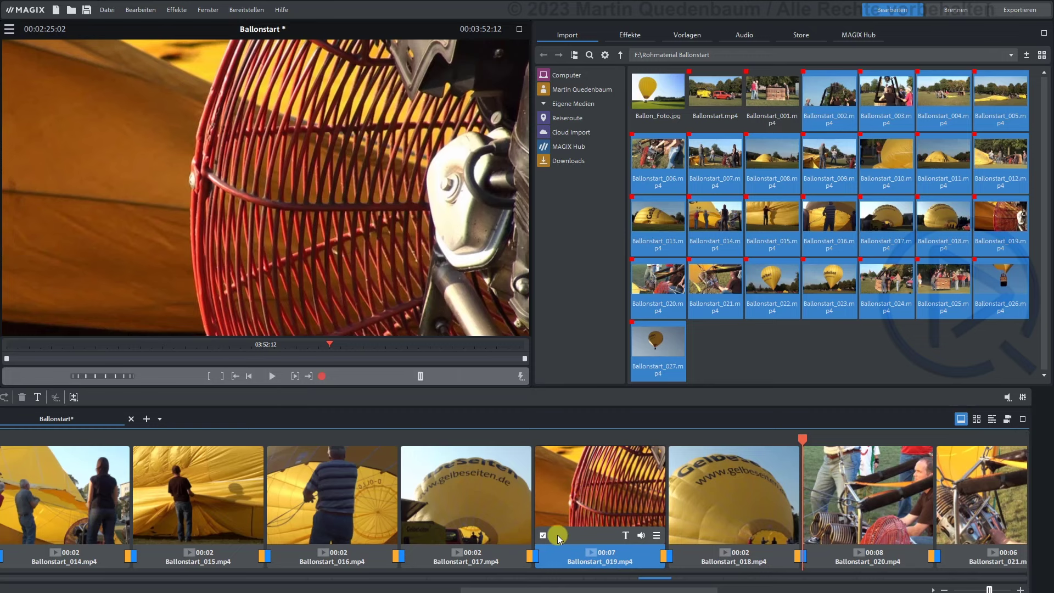
Move the clip Ballonstart_024.mp4 in front of Ballonstart_023.mp4 in the storyboard
drag(528, 590, 681, 588)
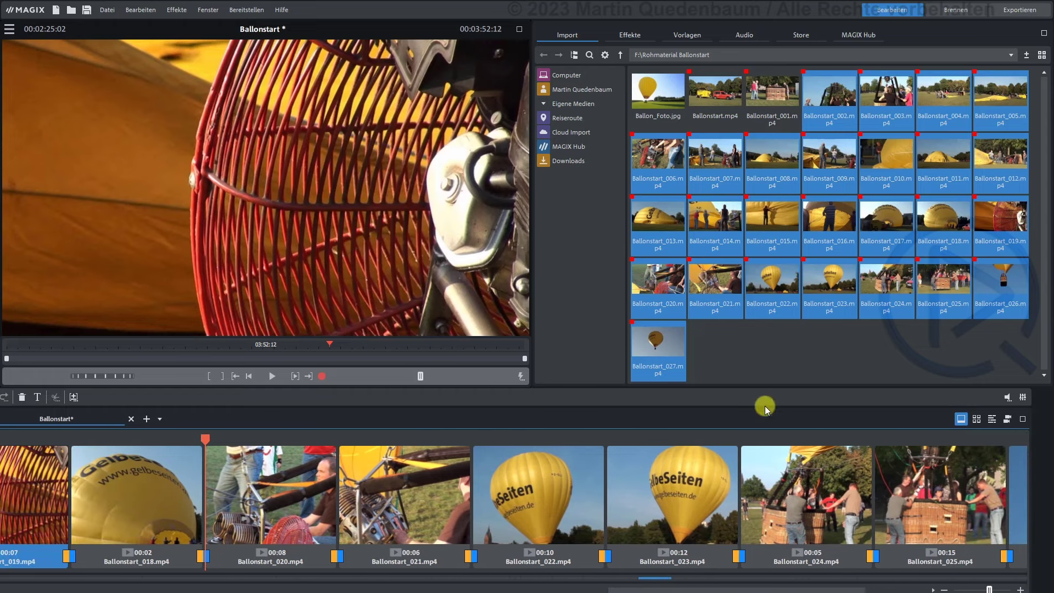
click(831, 483)
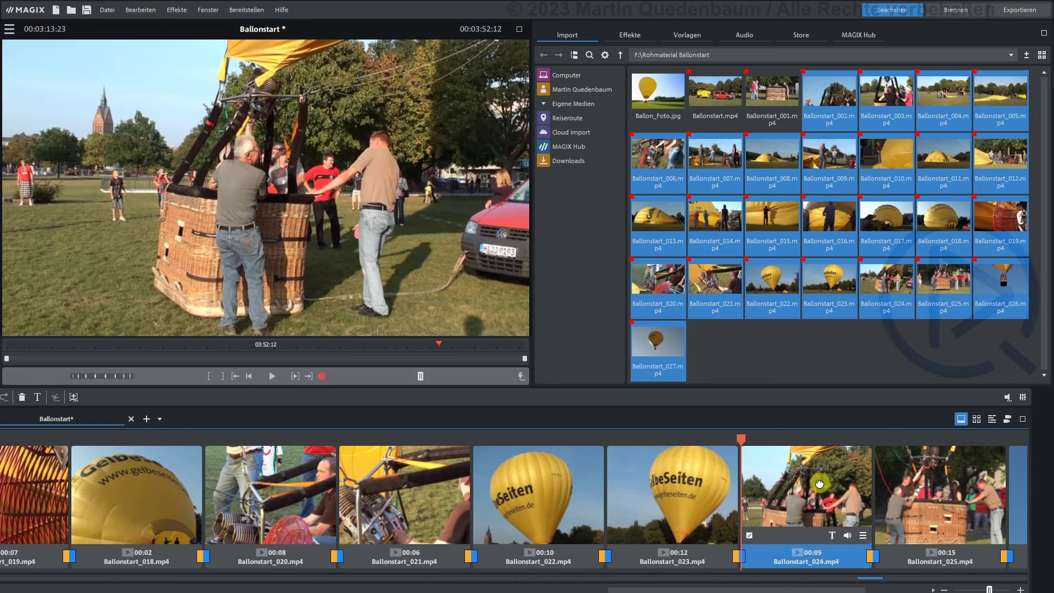
drag(832, 483, 685, 496)
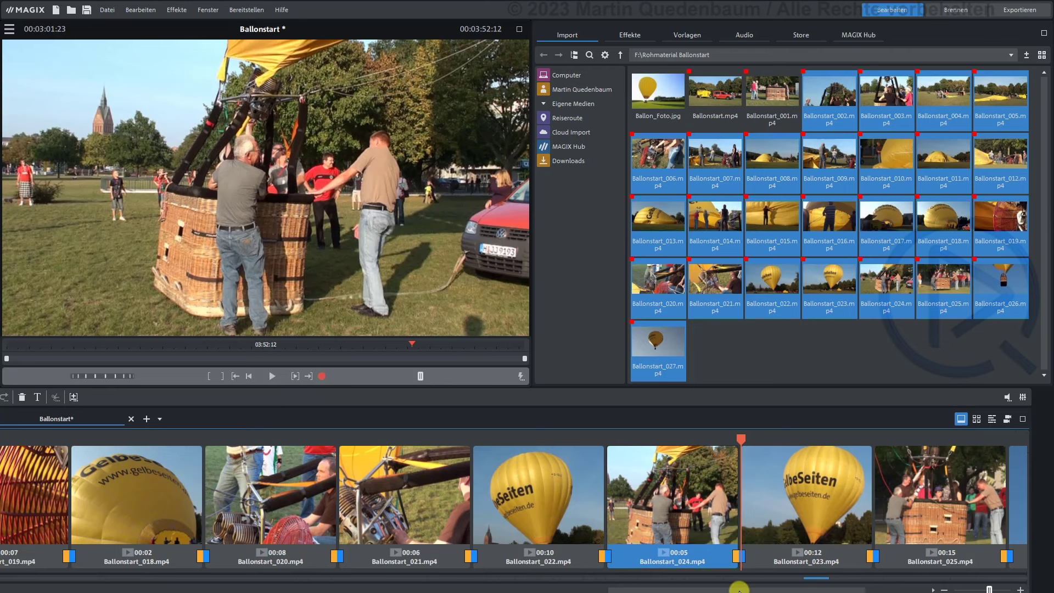
Set the playback marker to the start of Ballonstart_019.mp4 and play part of the clip in the preview
drag(739, 590, 572, 589)
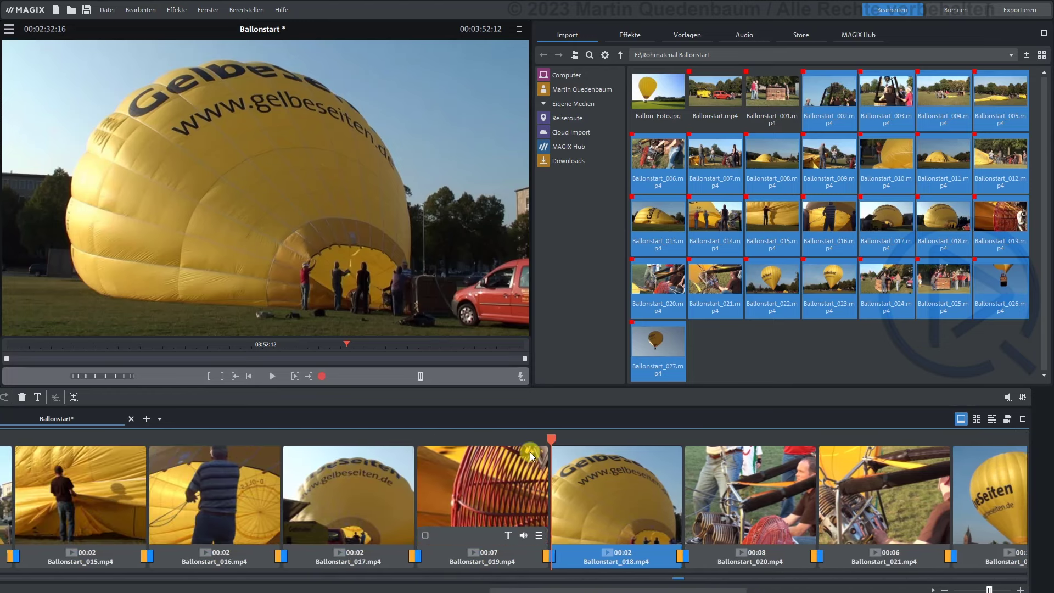
mouse_move(546, 437)
mouse_down()
mouse_move(403, 437)
mouse_move(464, 442)
mouse_move(410, 444)
mouse_up()
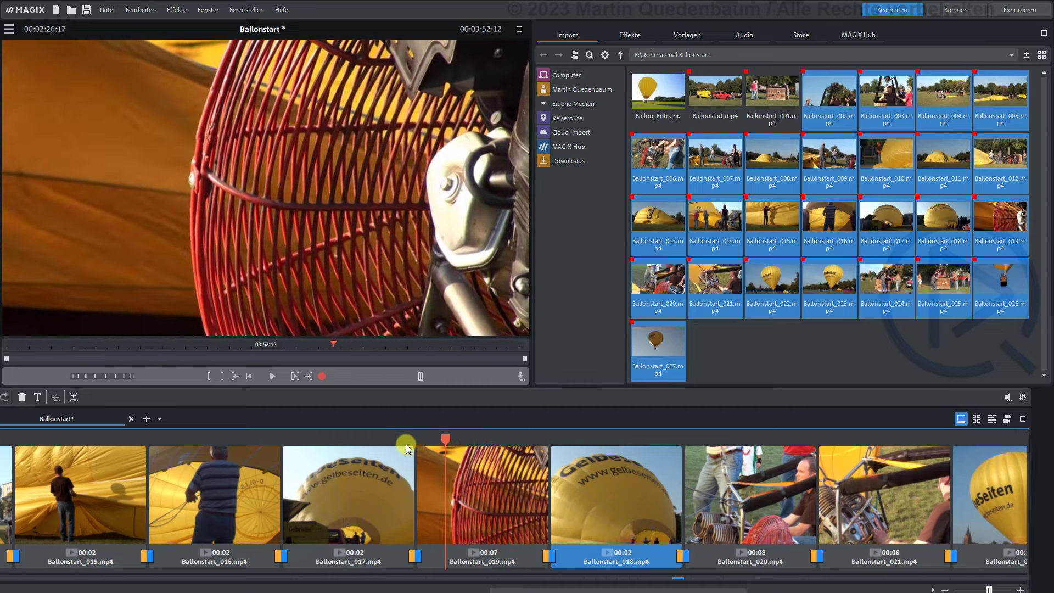
click(473, 562)
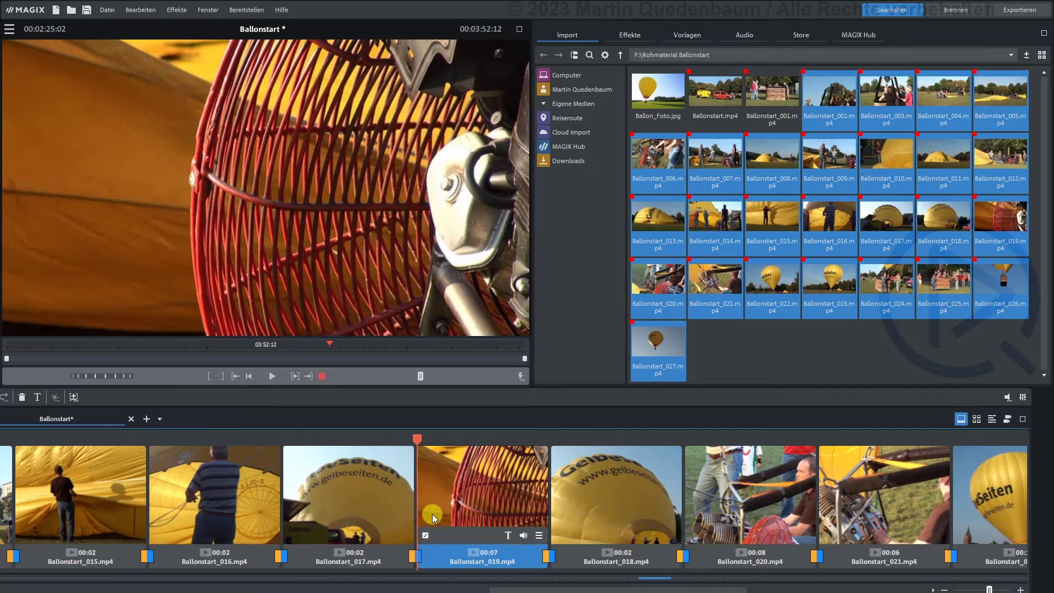
key(space)
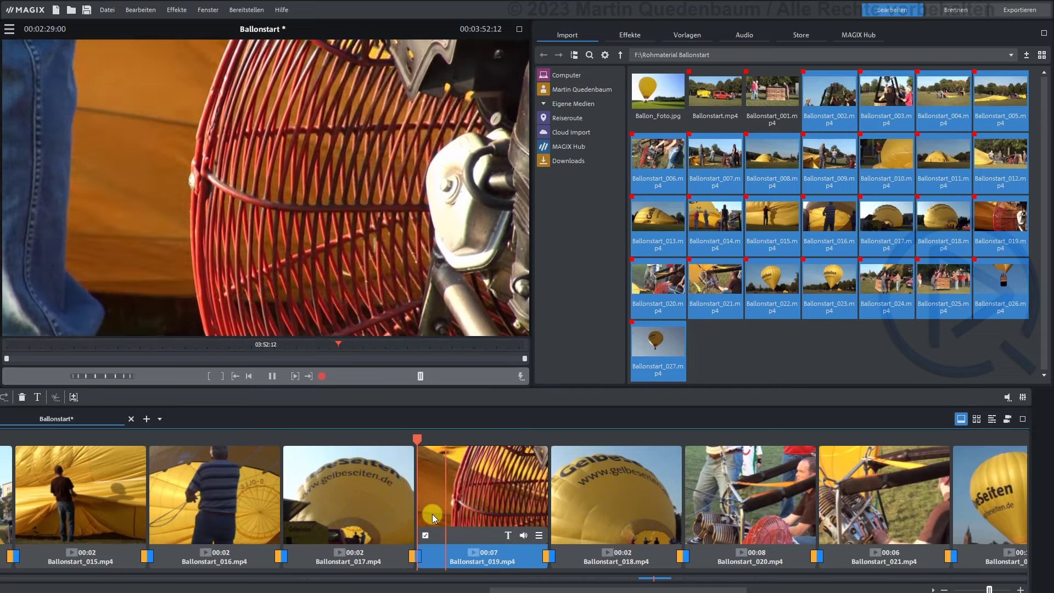
key(space)
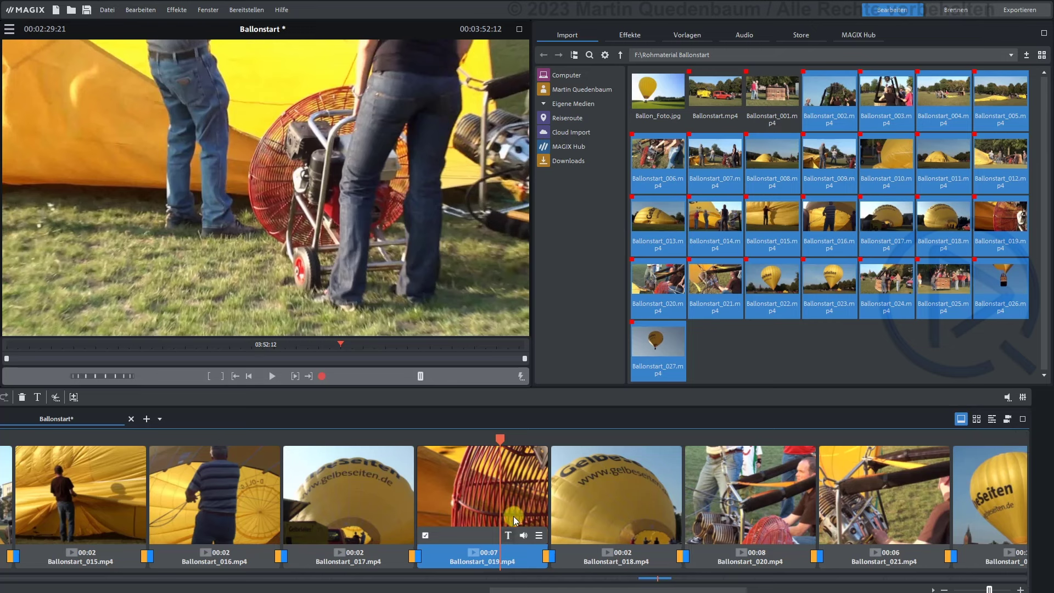
Lower the volume of the clip Ballonstart_019.mp4 in the storyboard
click(525, 541)
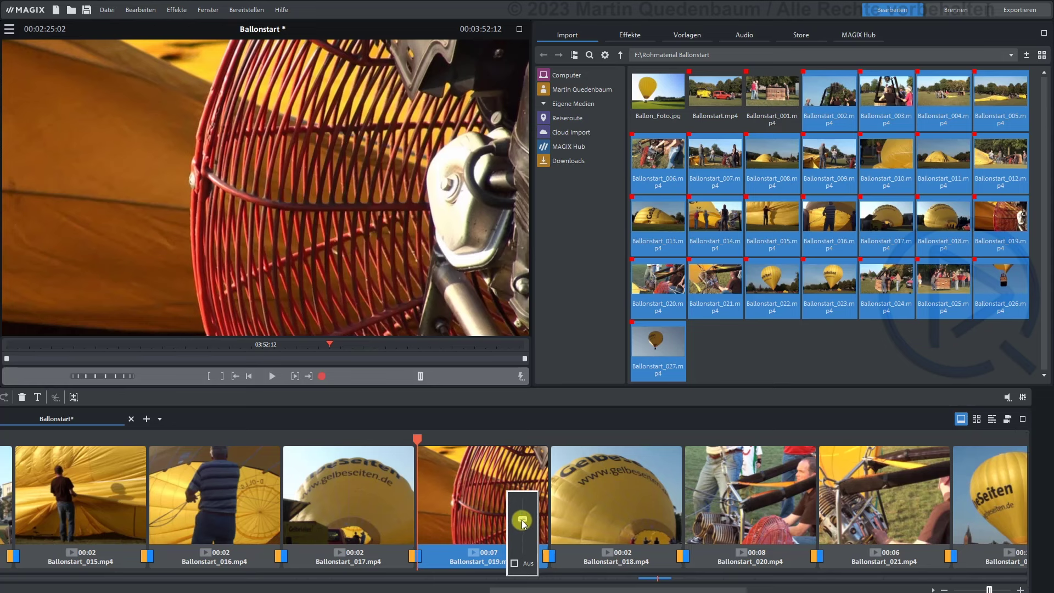
mouse_move(522, 522)
mouse_down()
mouse_move(522, 535)
mouse_move(517, 524)
mouse_up()
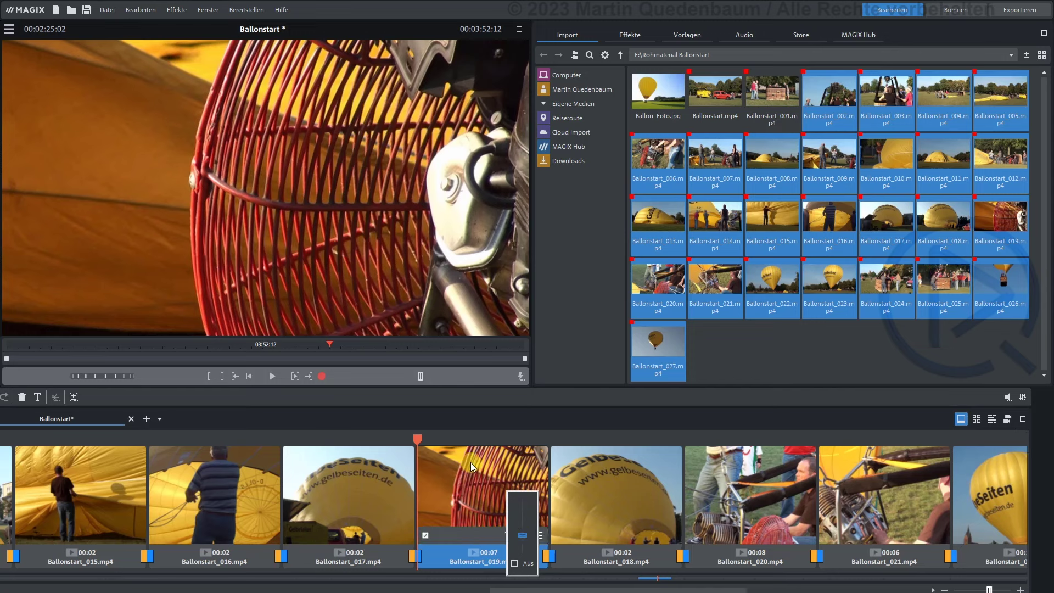
Play part of the clip Ballonstart_019.mp4 in the preview to check its lowered volume
click(446, 436)
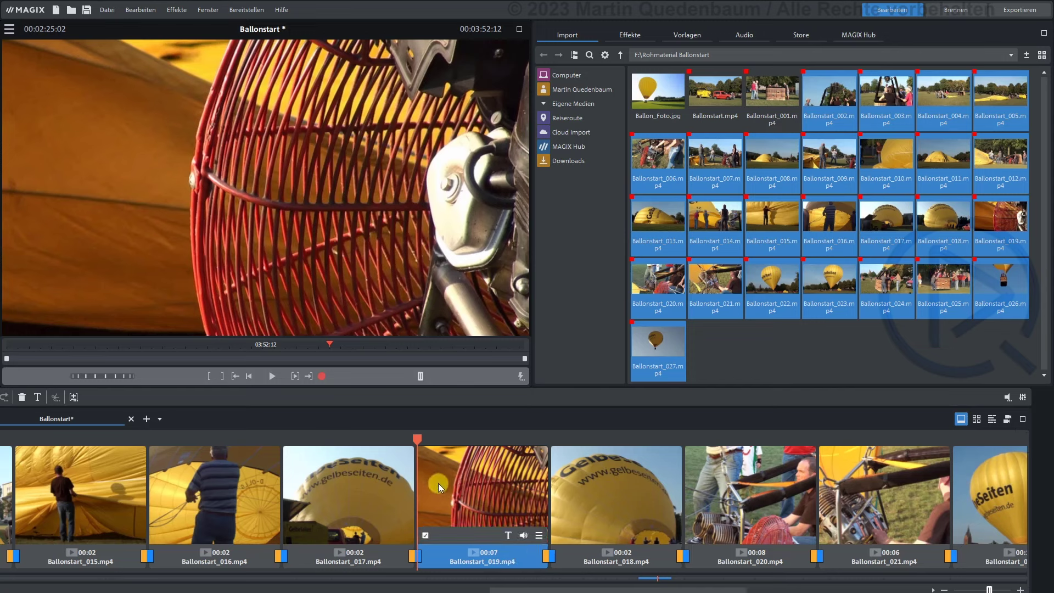
key(space)
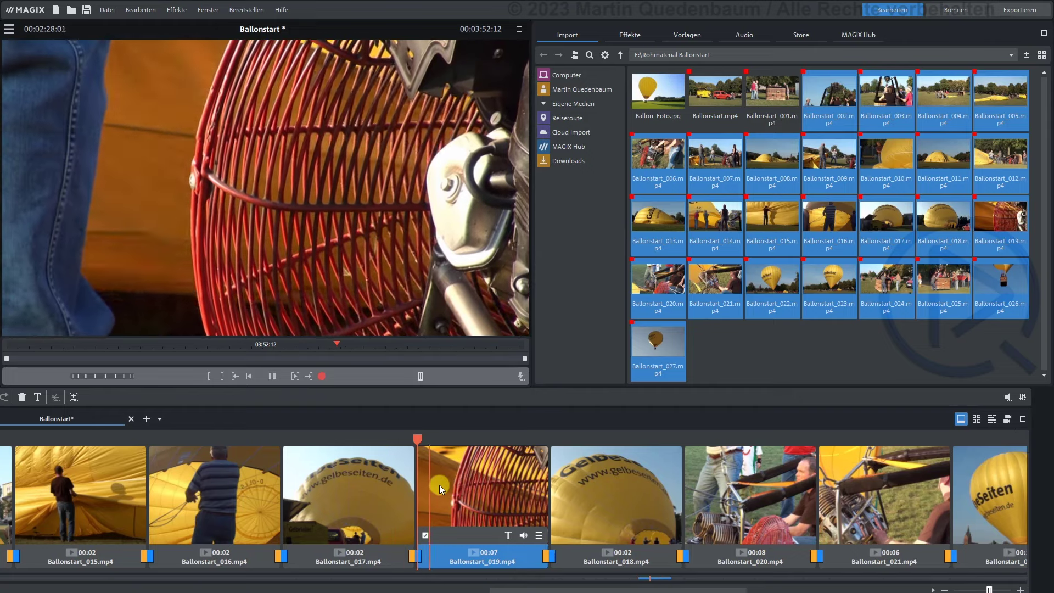
key(space)
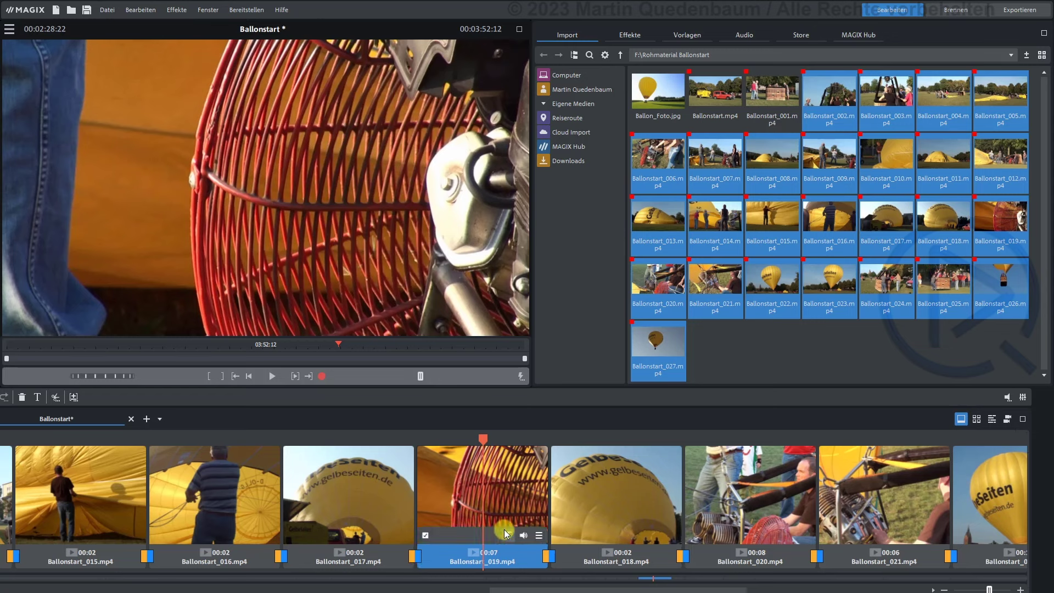
Apply the transition Kreuzblende between Ballonstart_017.mp4 and Ballonstart_019.mp4 and stop its preview
click(414, 558)
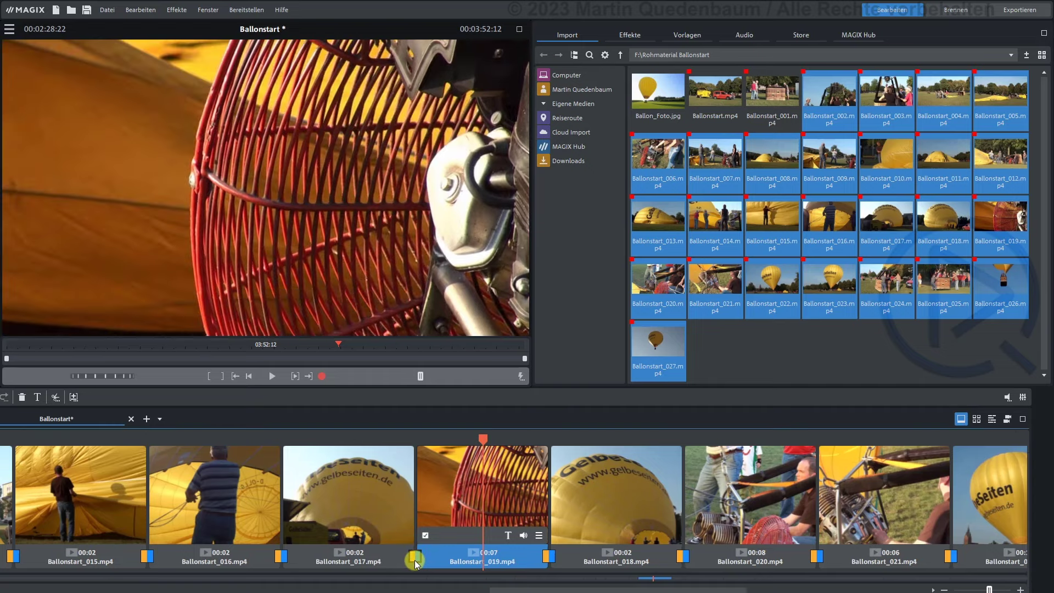
click(414, 560)
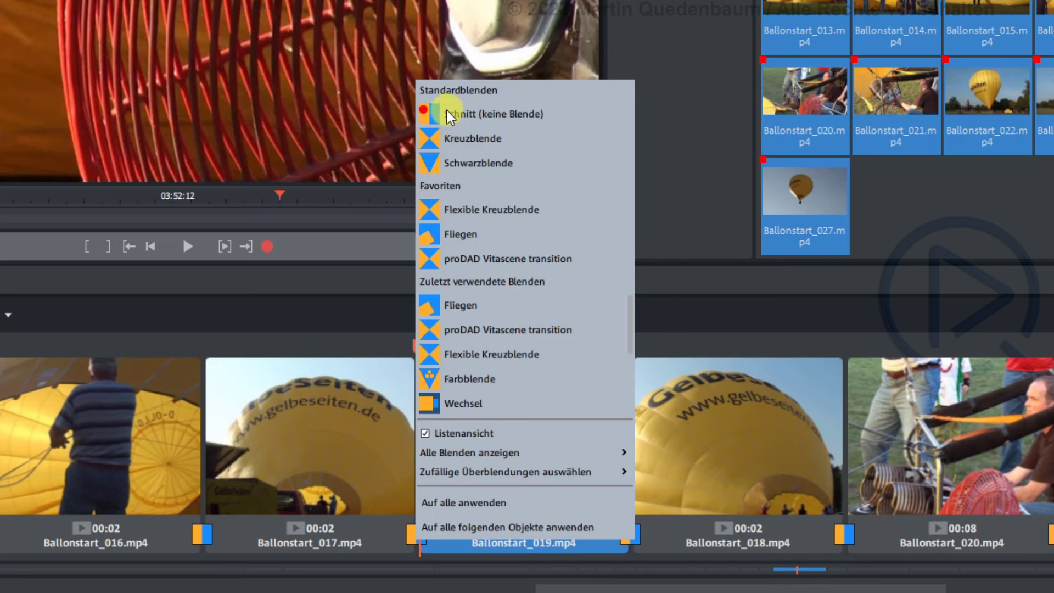
drag(433, 139, 206, 540)
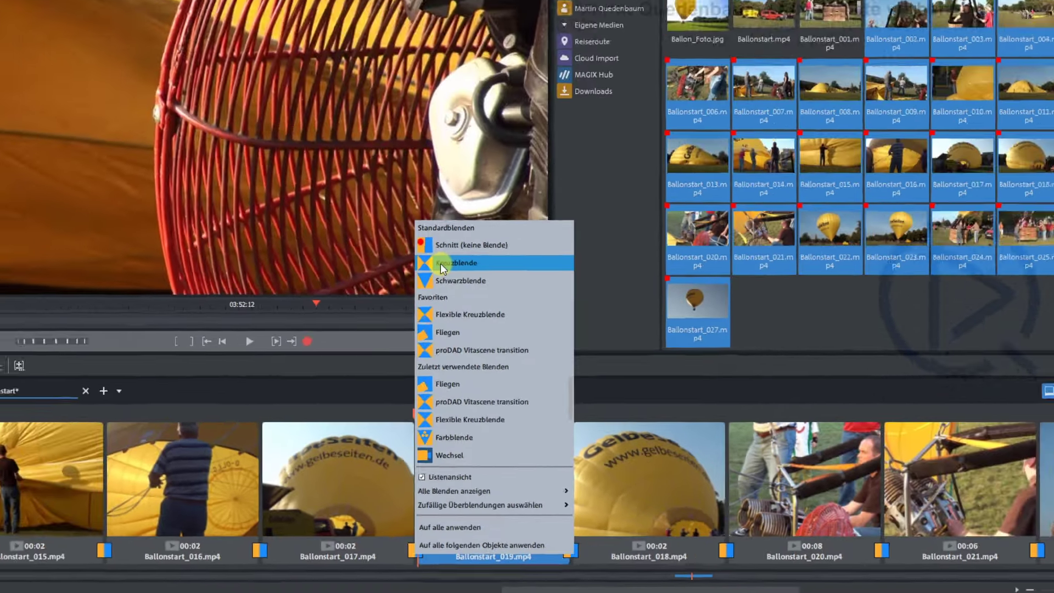
click(450, 140)
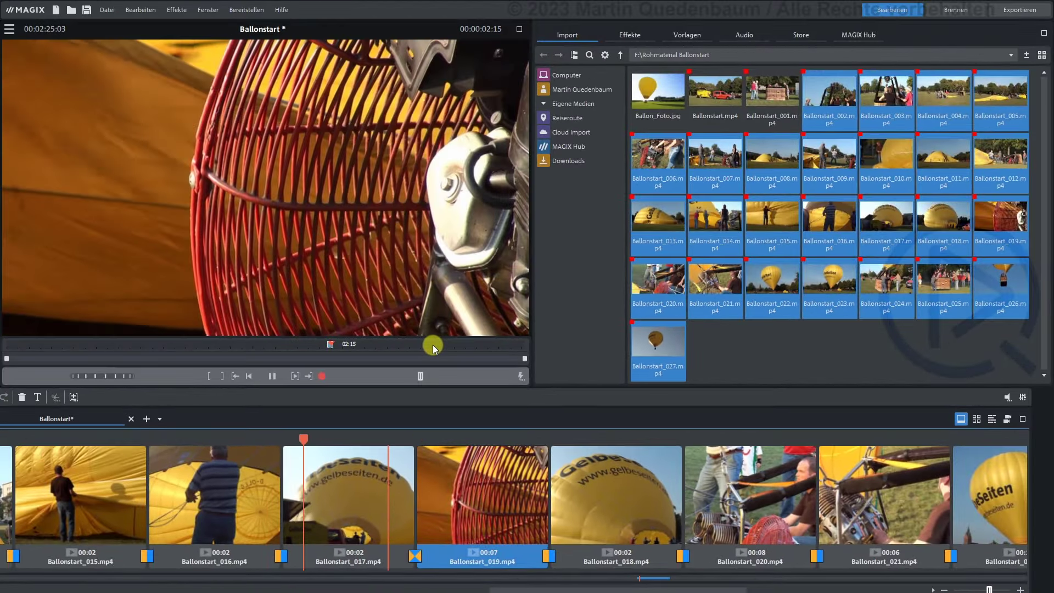
key(space)
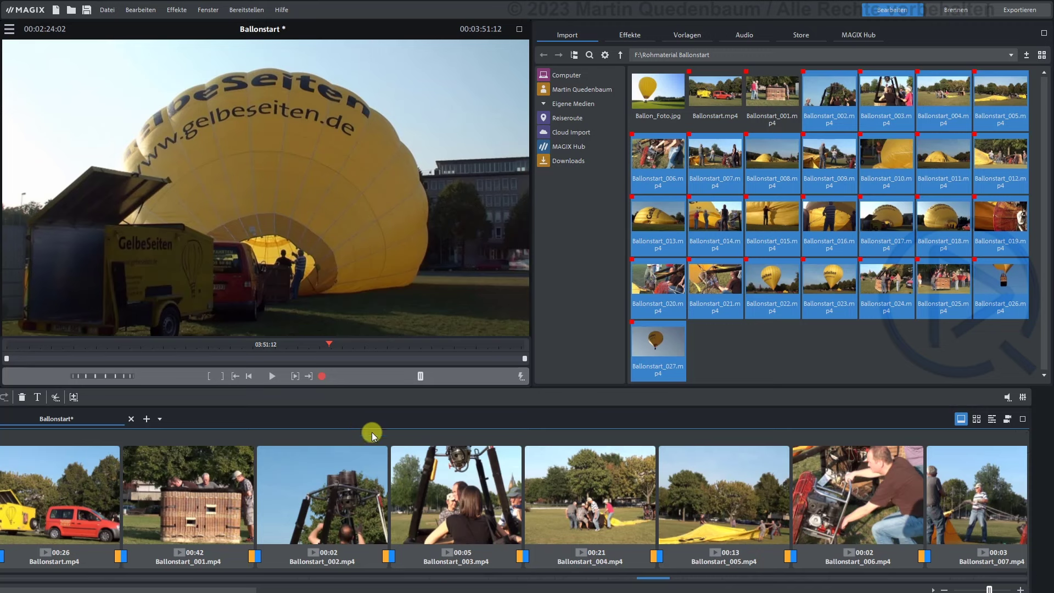
Apply the transition Kreuzblende between Ballonstart_019.mp4 and Ballonstart_018.mp4
drag(236, 588, 627, 534)
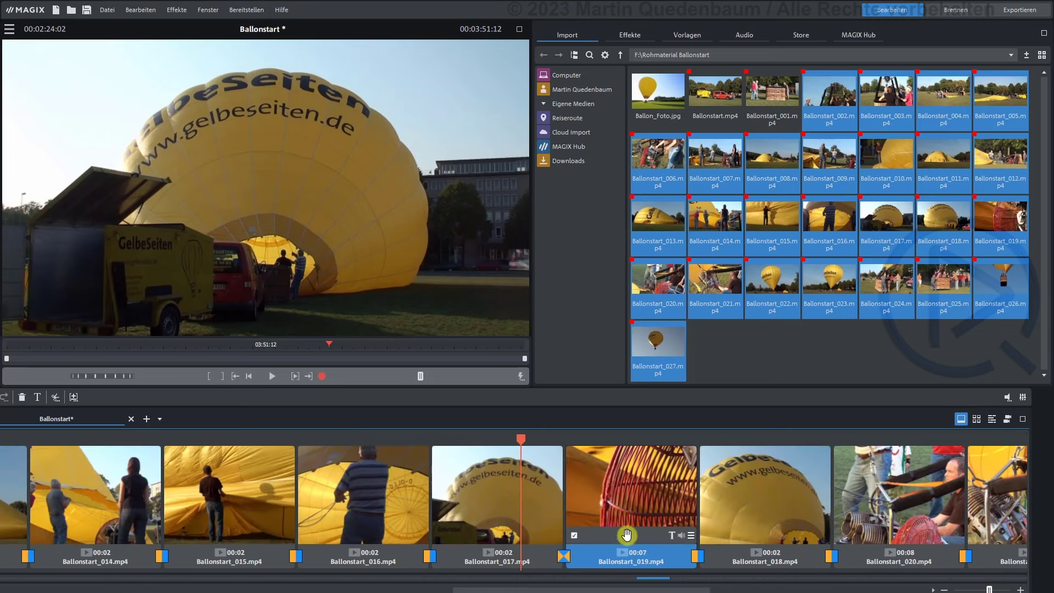
click(697, 559)
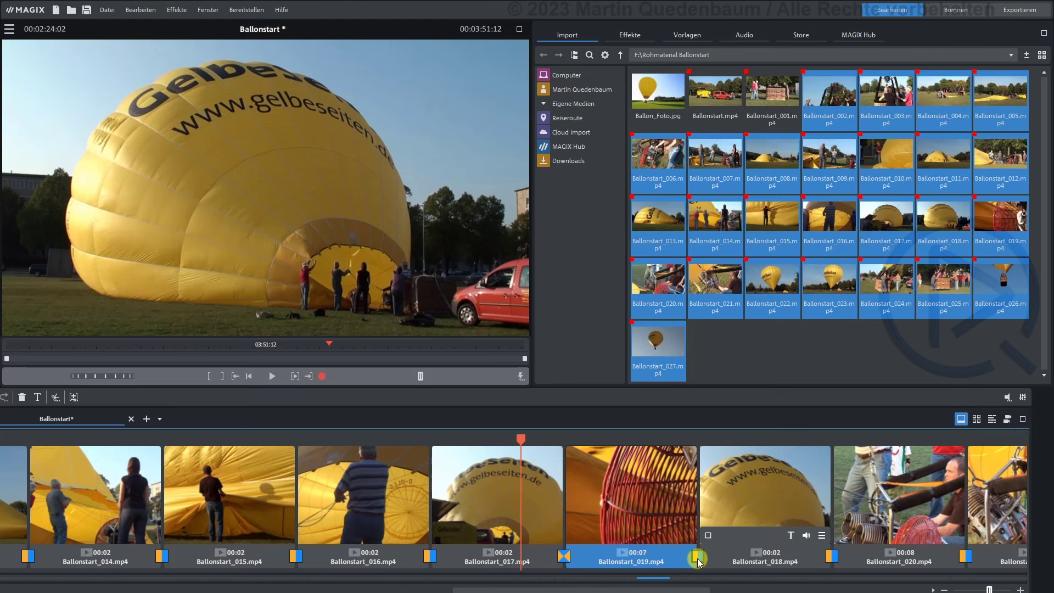
click(697, 559)
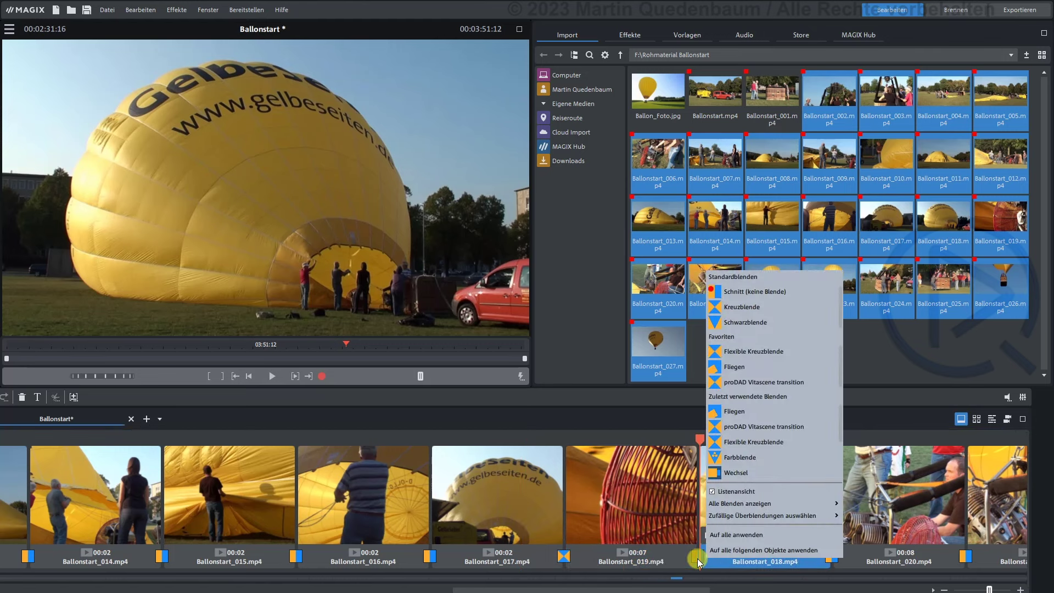
click(721, 312)
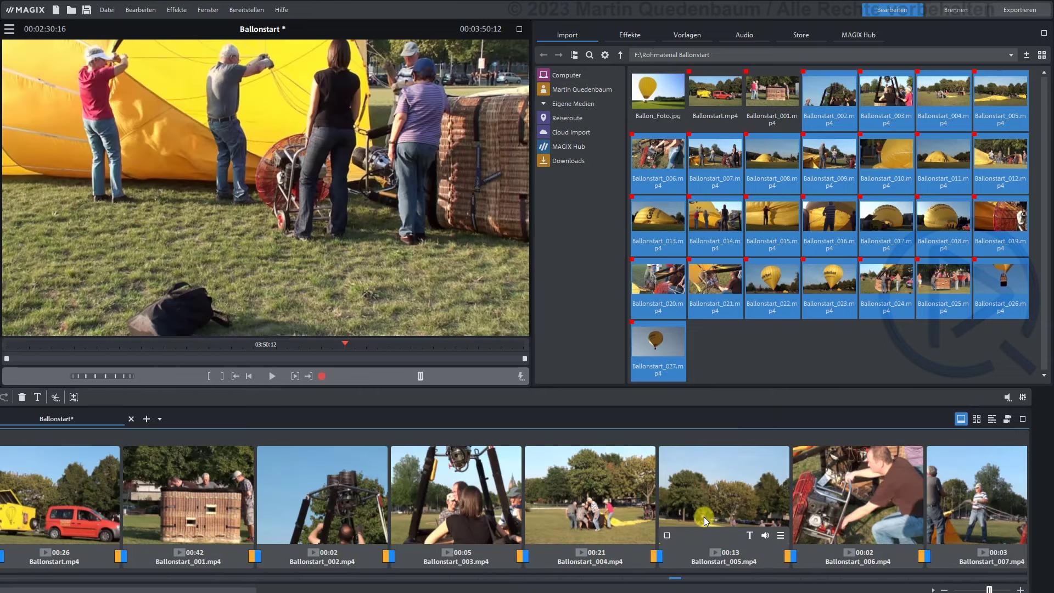
Raise the volume of the clip Ballonstart_019.mp4 in the storyboard
drag(241, 589, 682, 590)
click(693, 439)
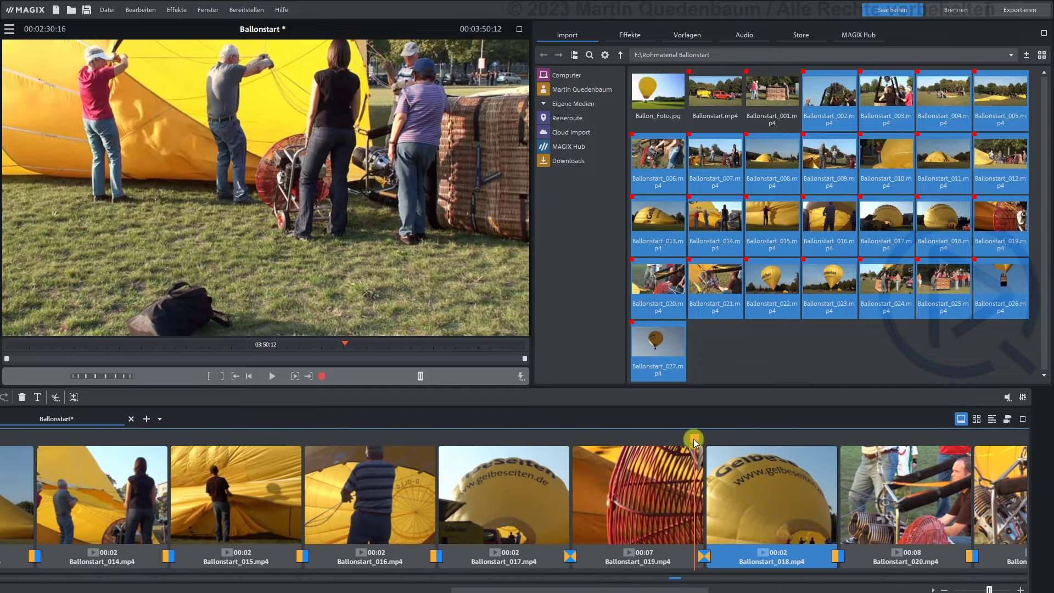
drag(693, 437, 602, 453)
mouse_move(623, 513)
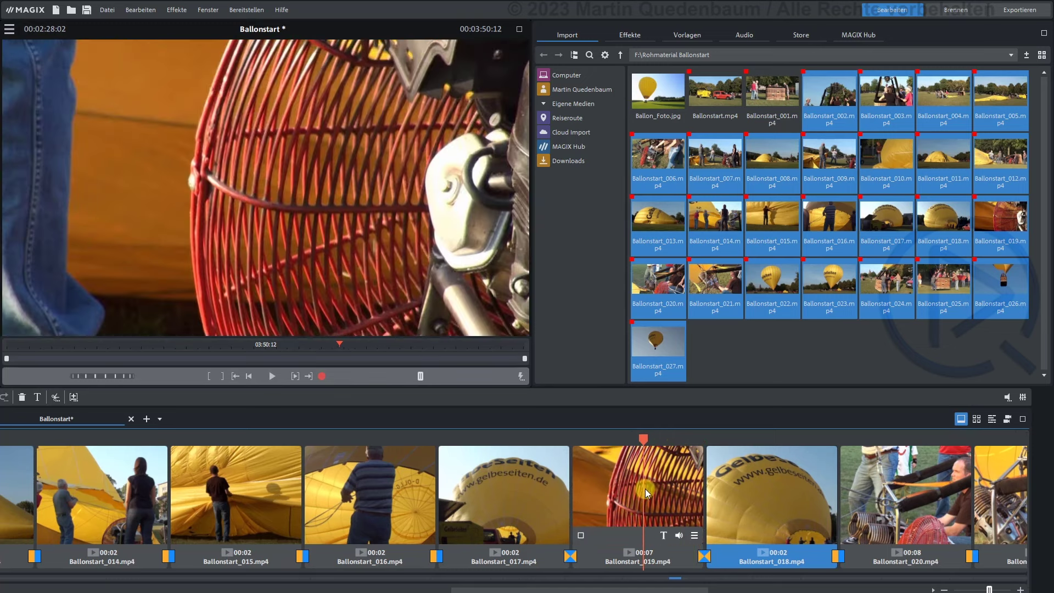
click(679, 539)
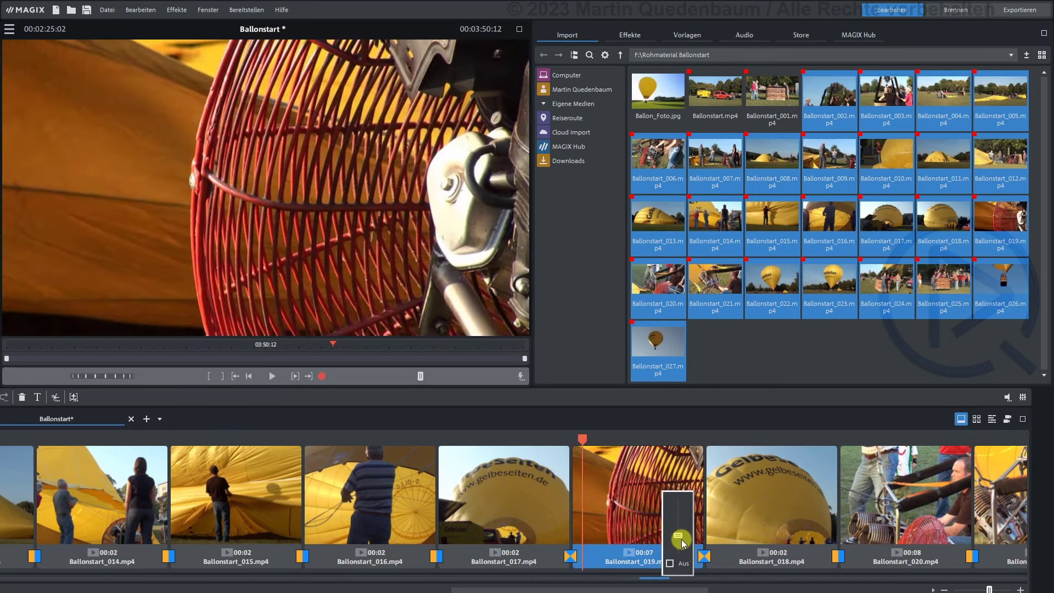
drag(679, 525, 680, 520)
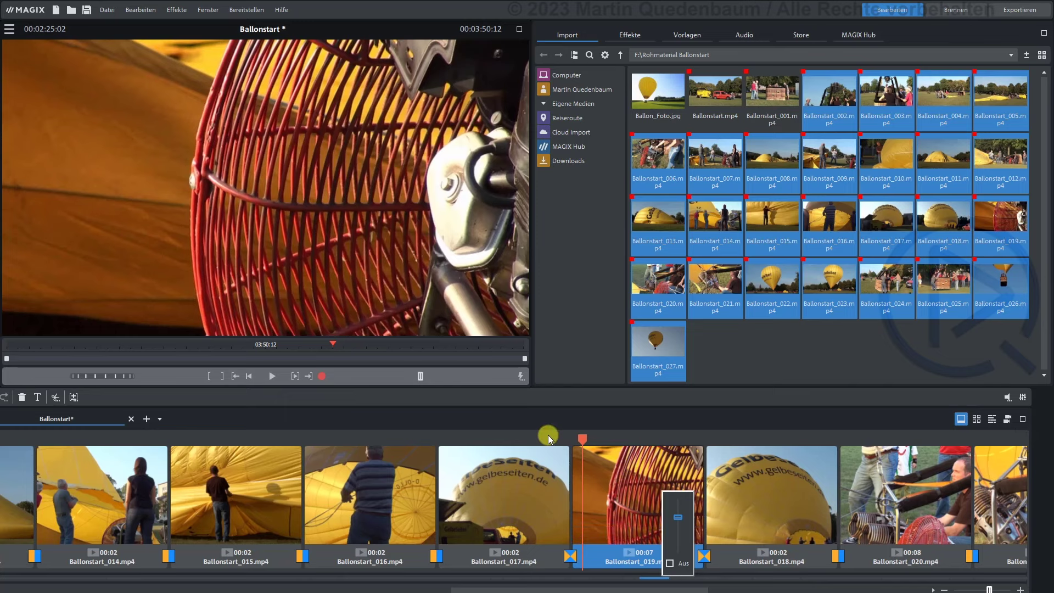
Play the storyboard from Ballonstart_017.mp4 into Ballonstart_018.mp4 and scrub through the crossfades around Ballonstart_019.mp4
drag(580, 440, 466, 443)
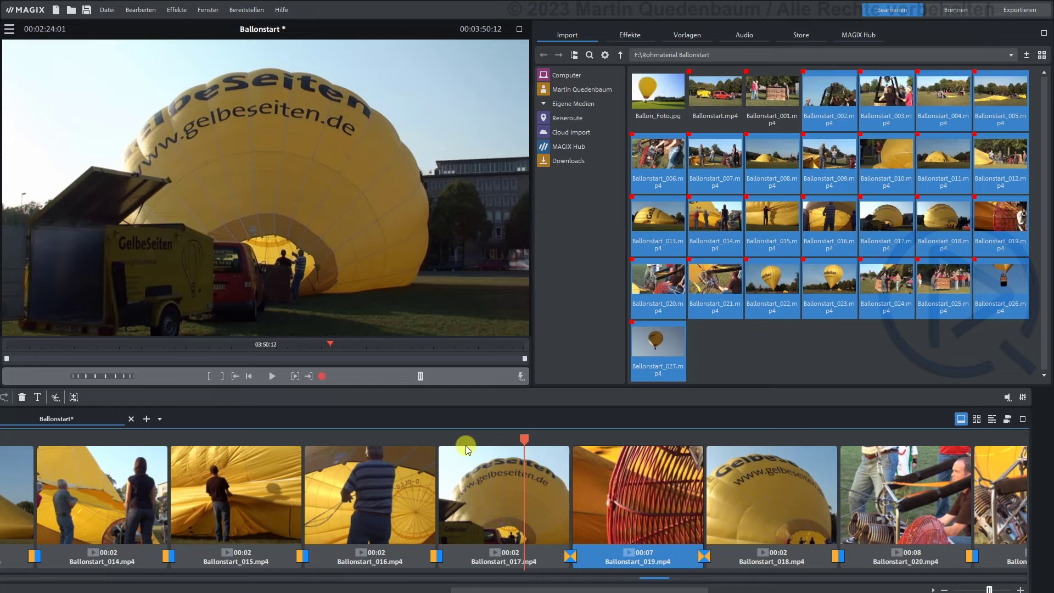
key(space)
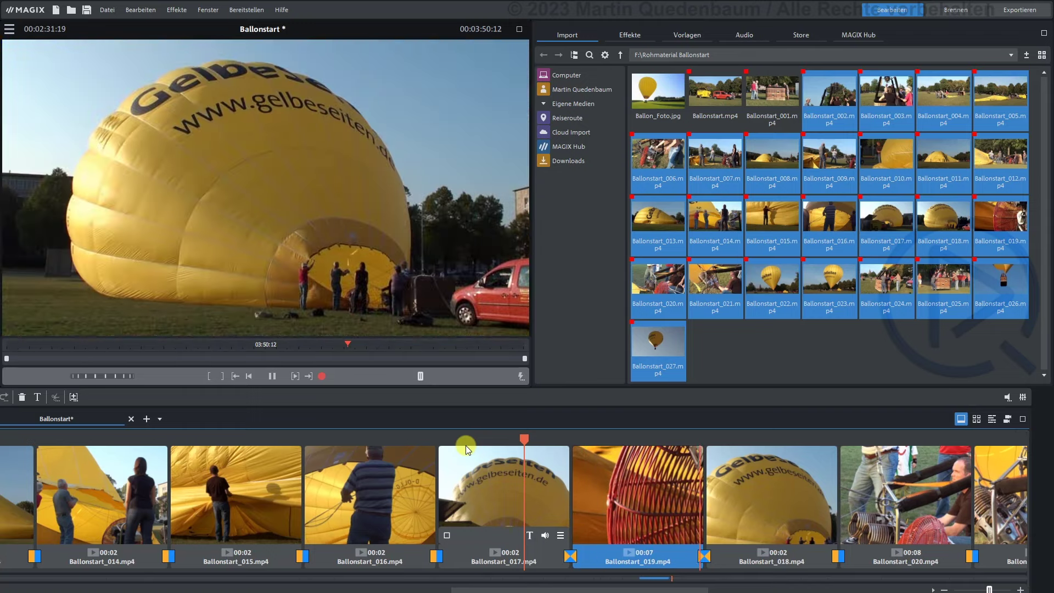
key(space)
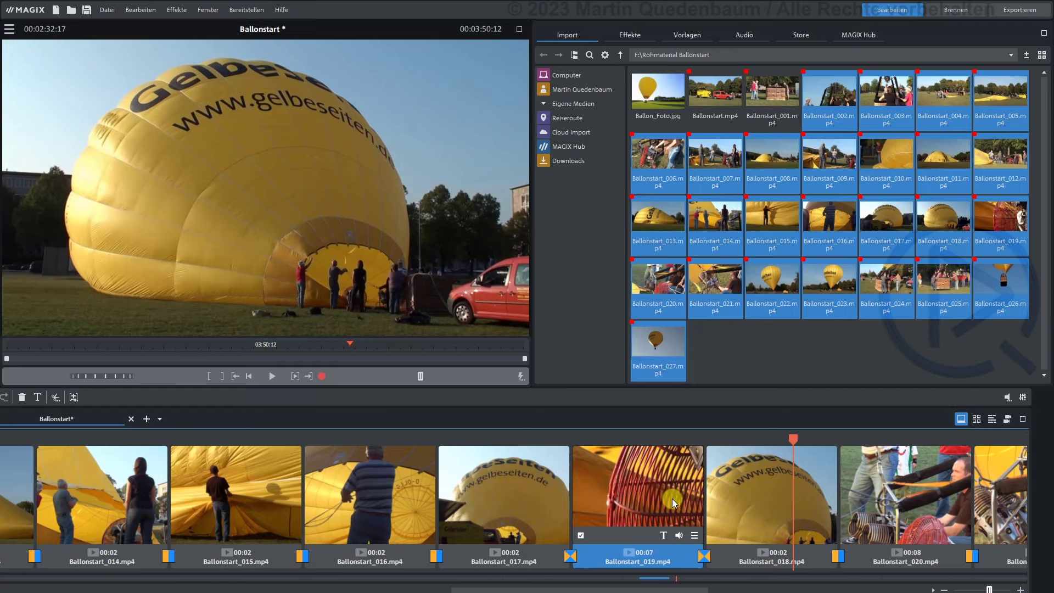
click(612, 434)
drag(575, 435, 718, 467)
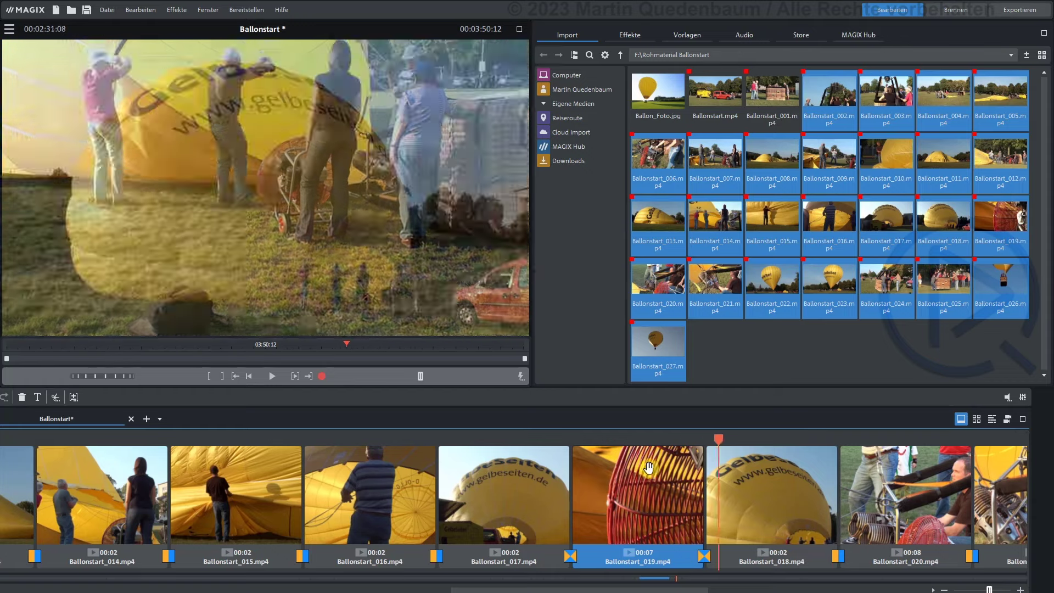
Add a title reading "Hülle aufblasen" to the clip Ballonstart_019.mp4 near its start
click(648, 467)
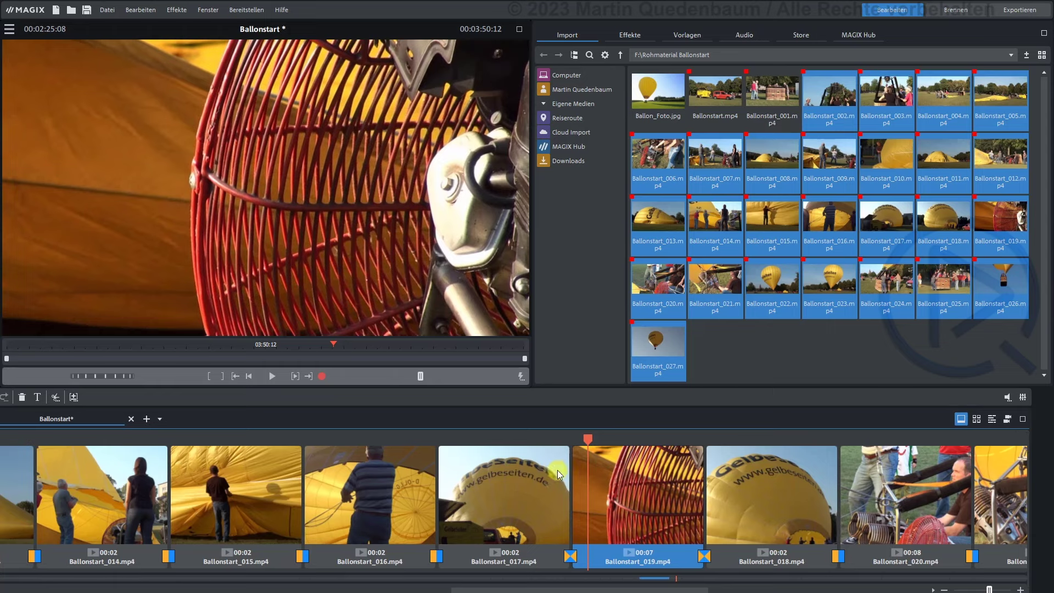
mouse_move(631, 519)
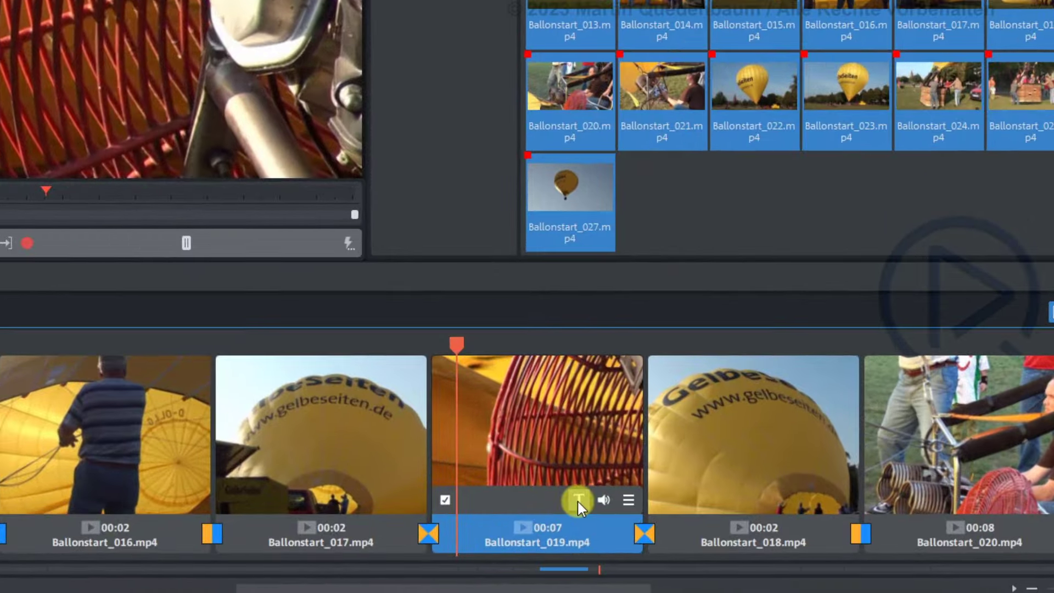
click(578, 499)
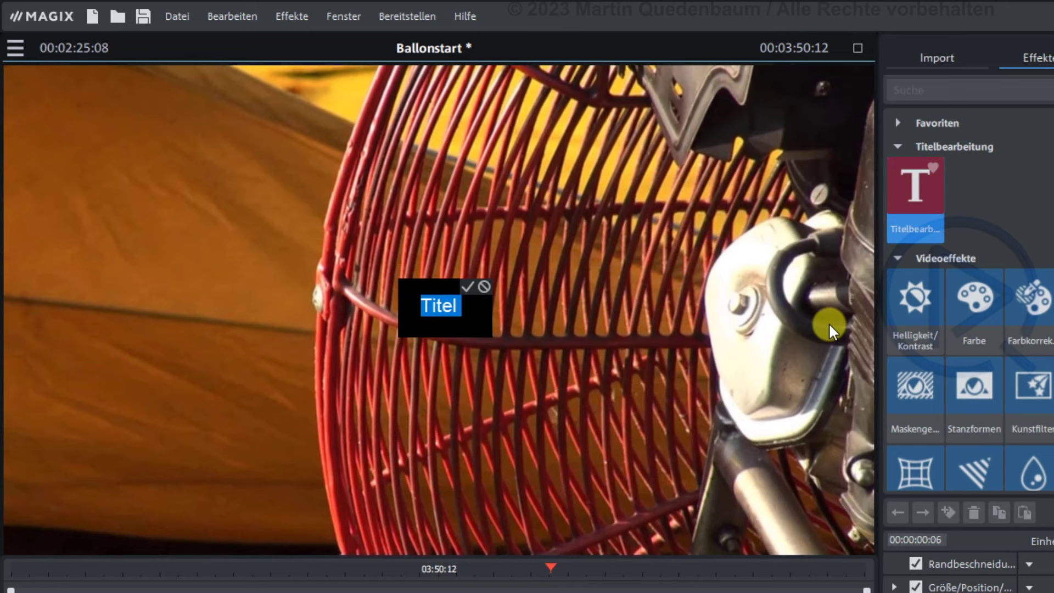
text(Hülle aufbl)
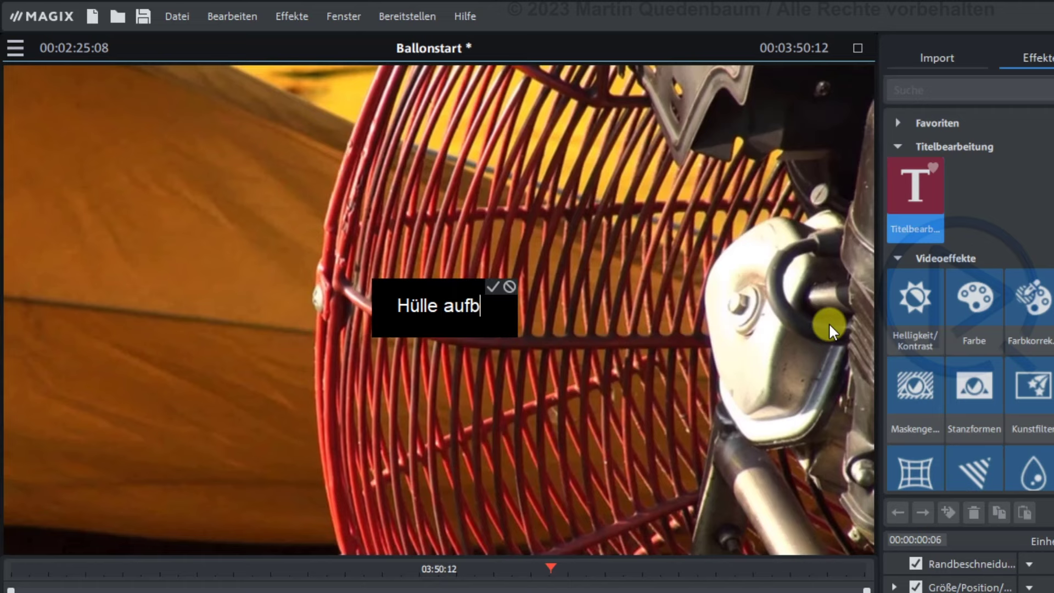
text(asen)
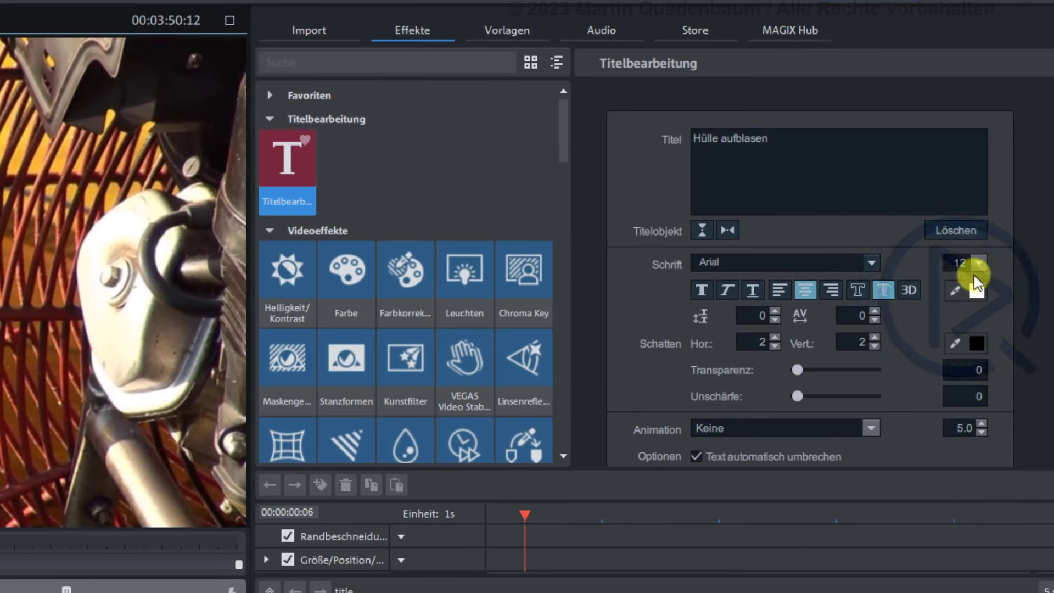
Set the font size of the whole title text "Hülle aufblasen" to 58 and accept the title
click(978, 267)
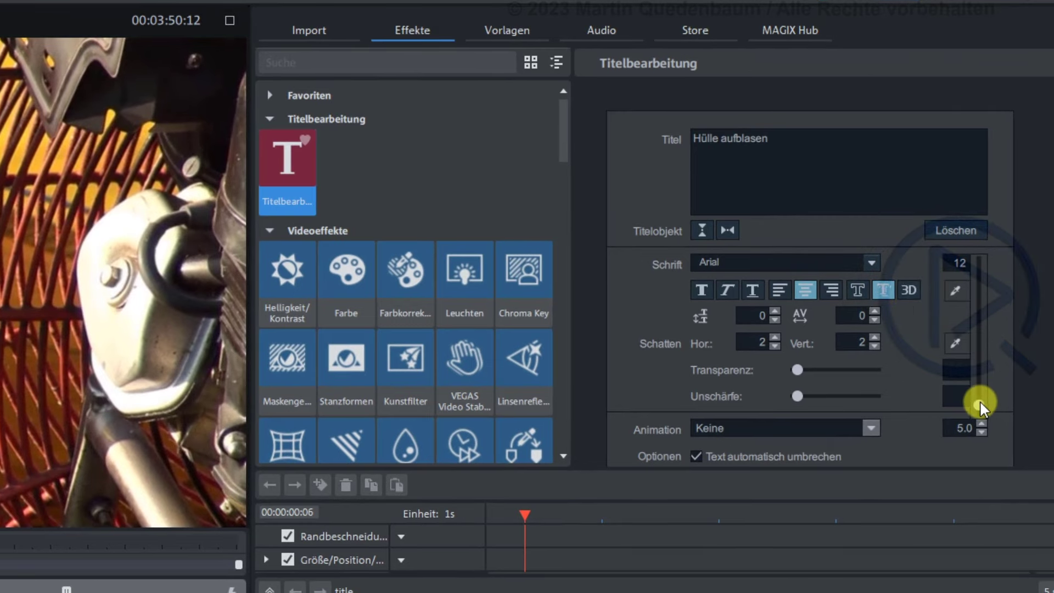
drag(979, 400, 979, 358)
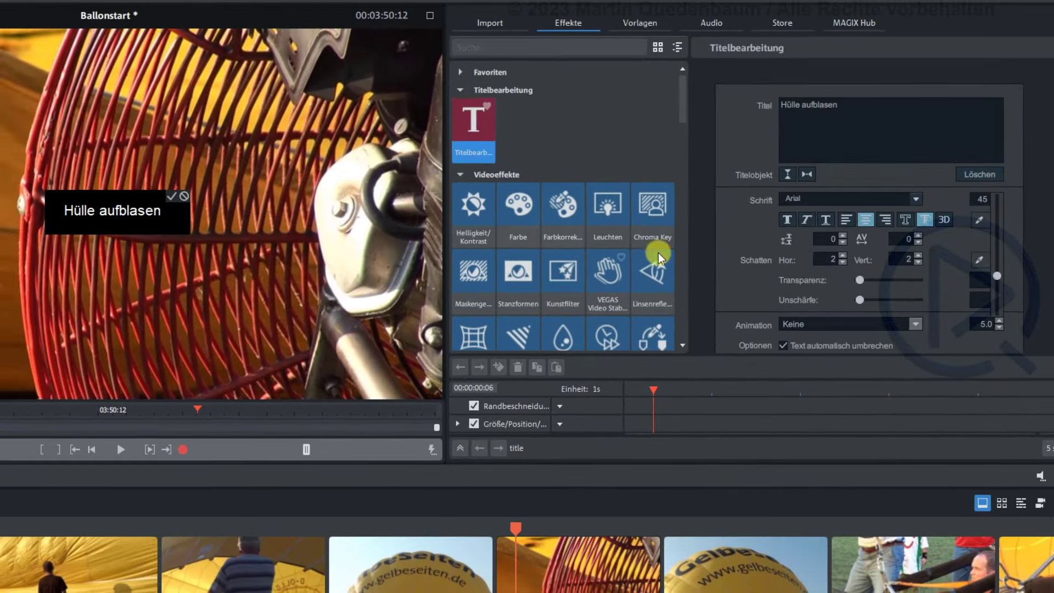
click(159, 208)
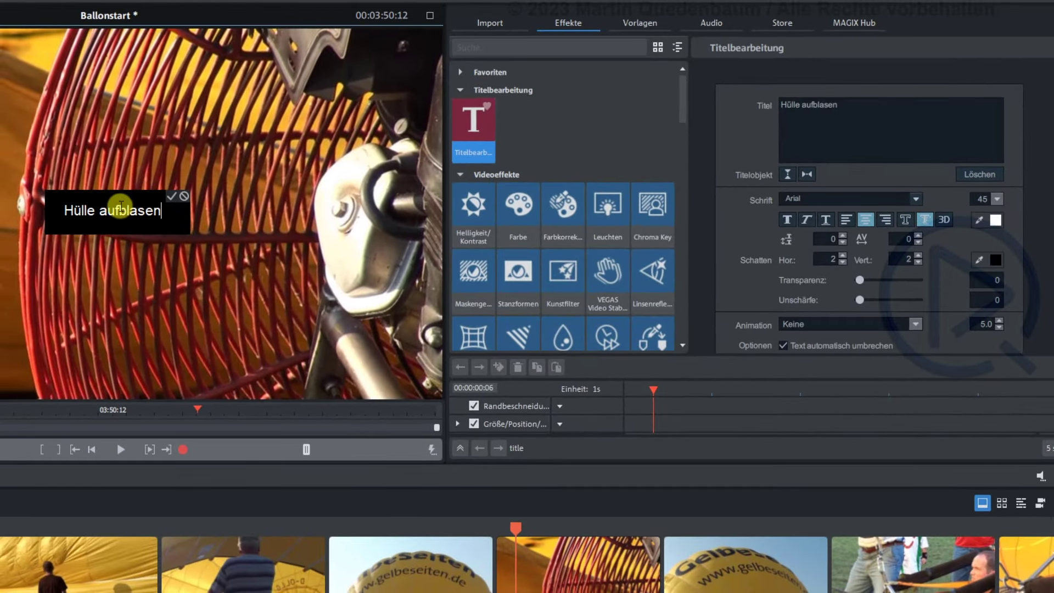
drag(170, 212, 75, 210)
click(997, 199)
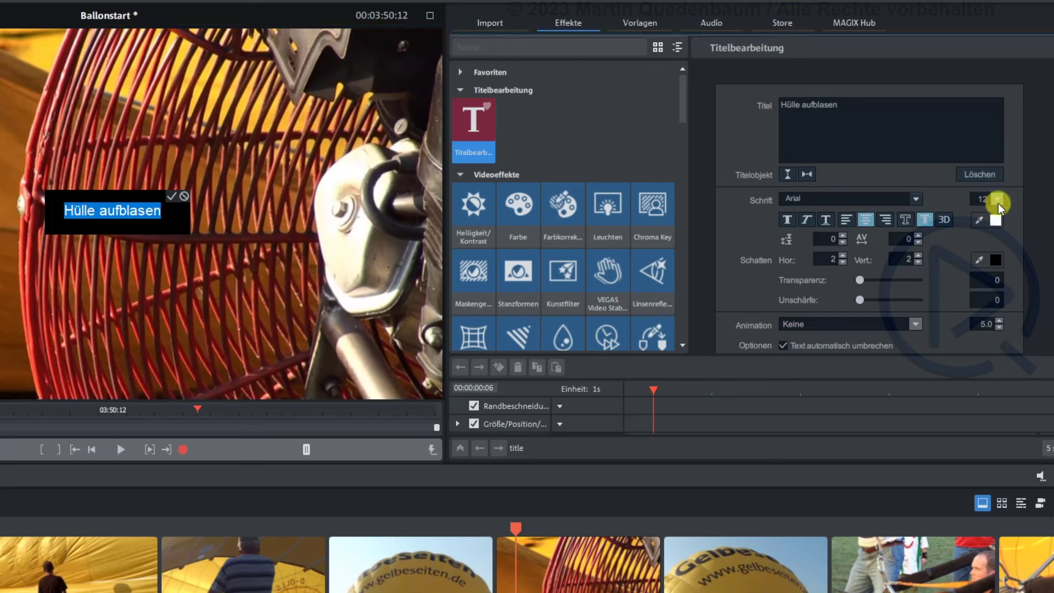
drag(996, 308, 988, 264)
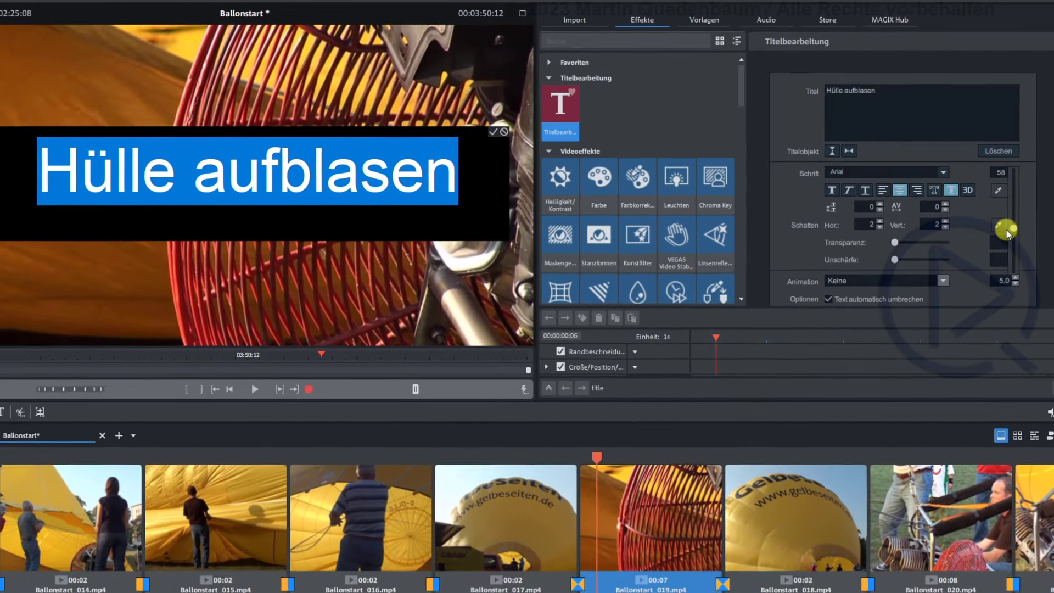
click(1004, 228)
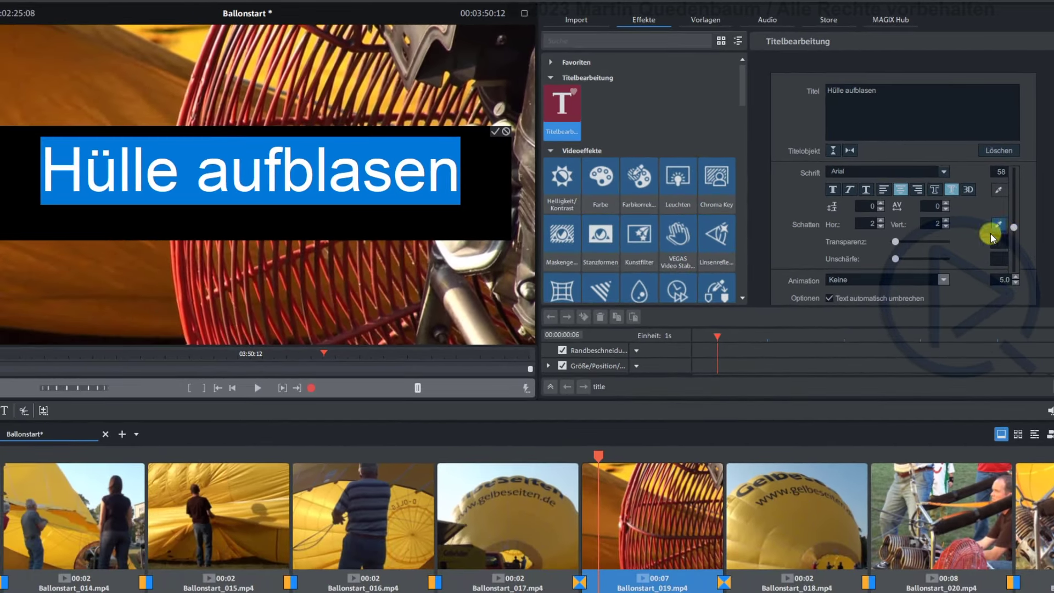
click(1001, 209)
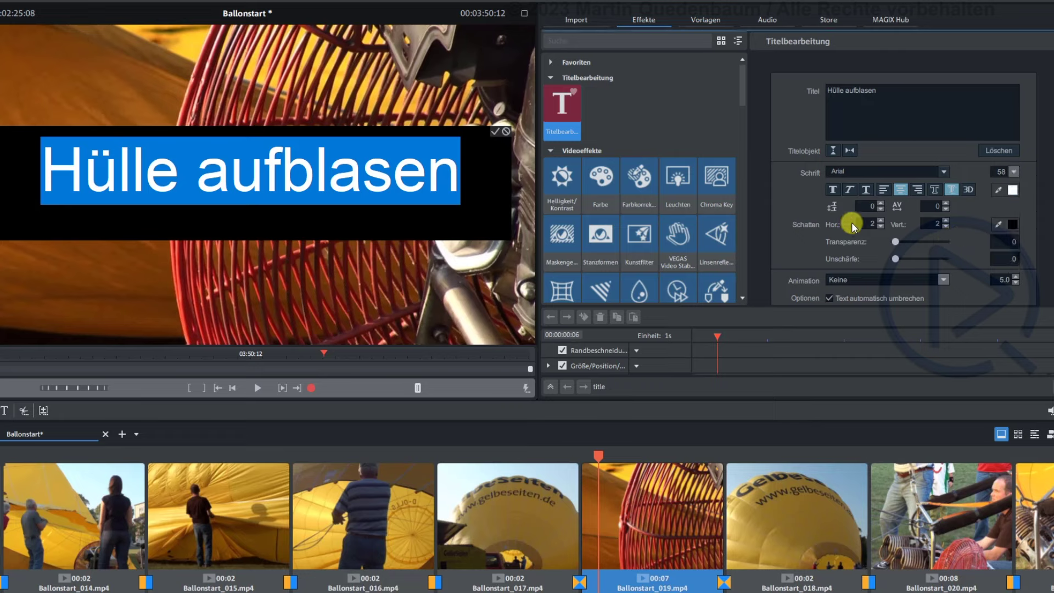
click(496, 135)
Move the playback marker around the start of Ballonstart_019.mp4 to preview the title and the crossfade
mouse_move(737, 502)
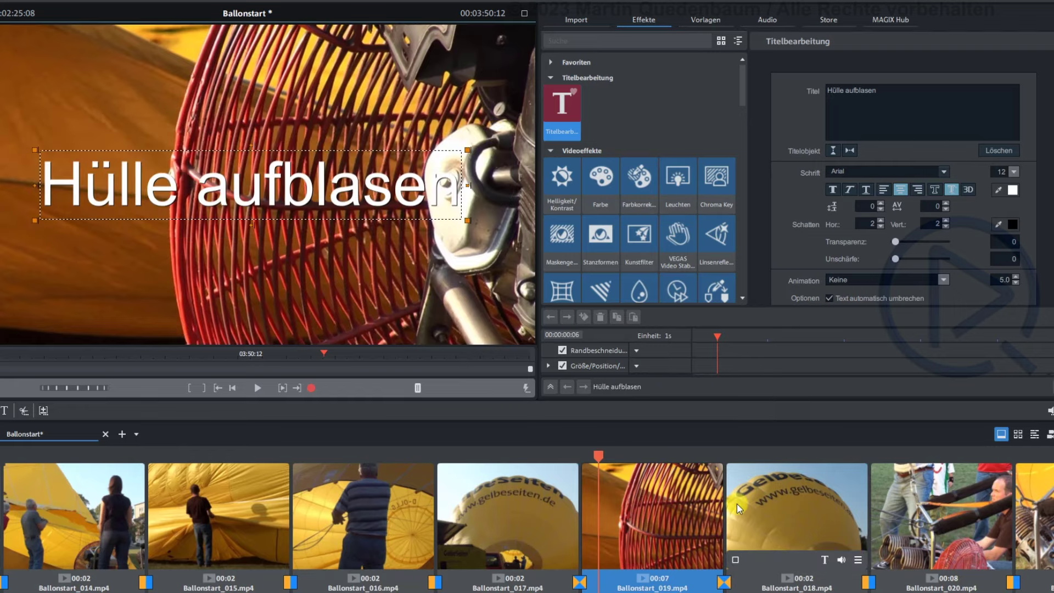
double_click(595, 457)
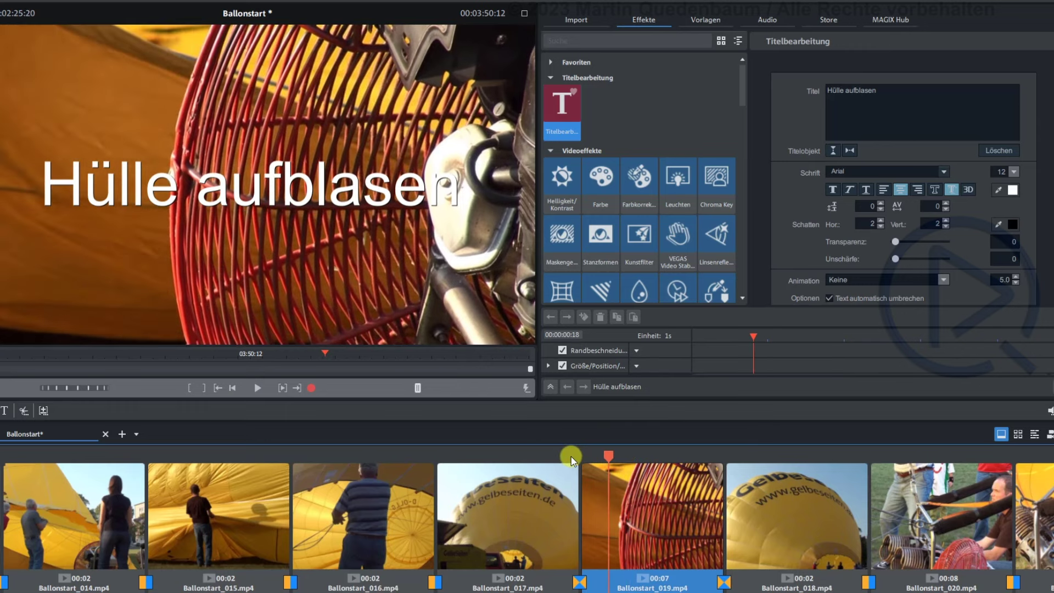
click(551, 455)
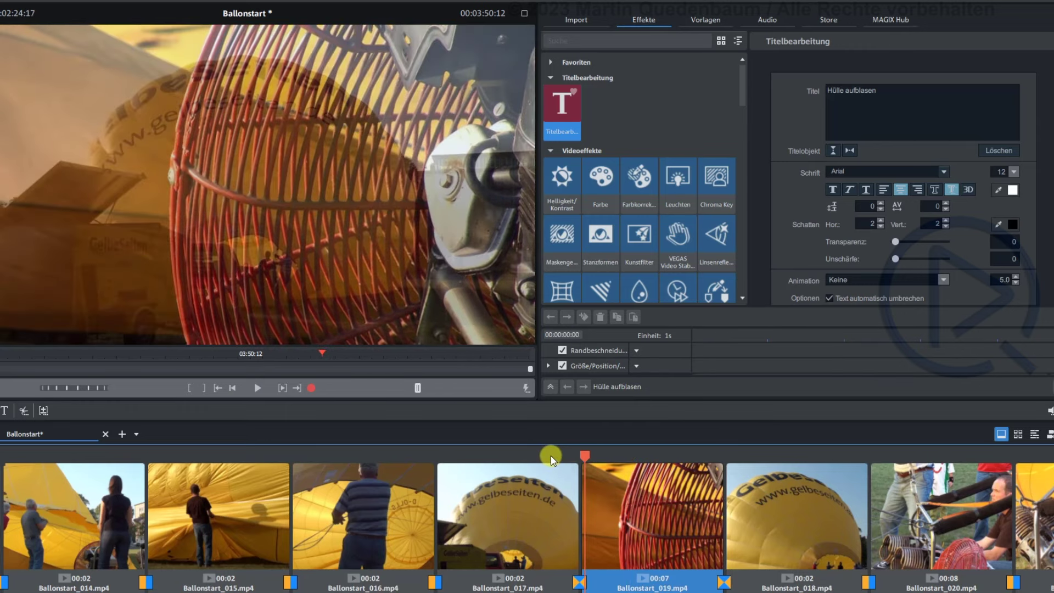
Play the clip Ballonstart_019.mp4 from its start to preview the title over the crossfade
click(549, 455)
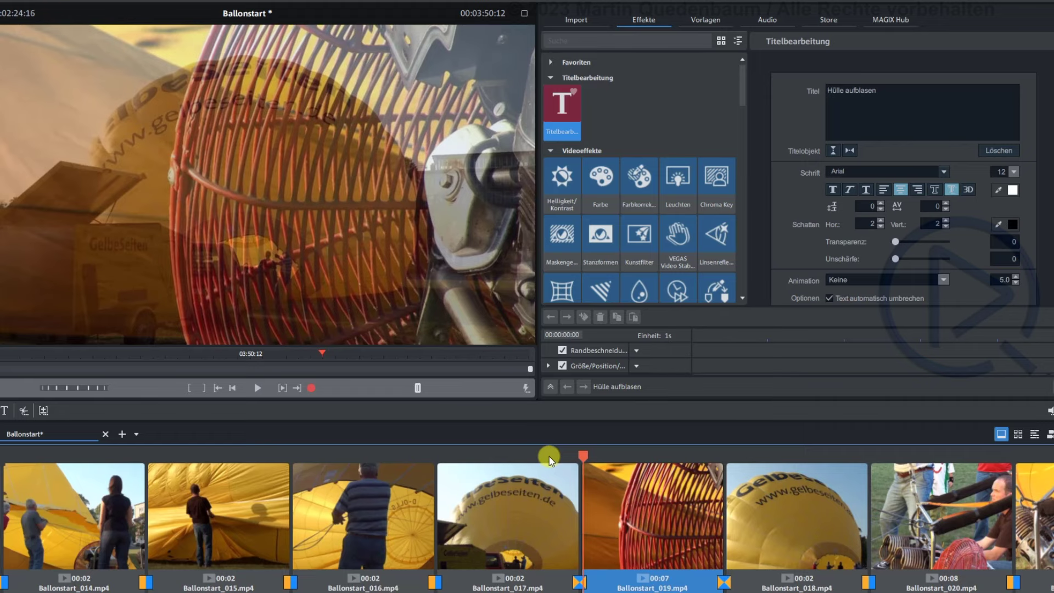
key(space)
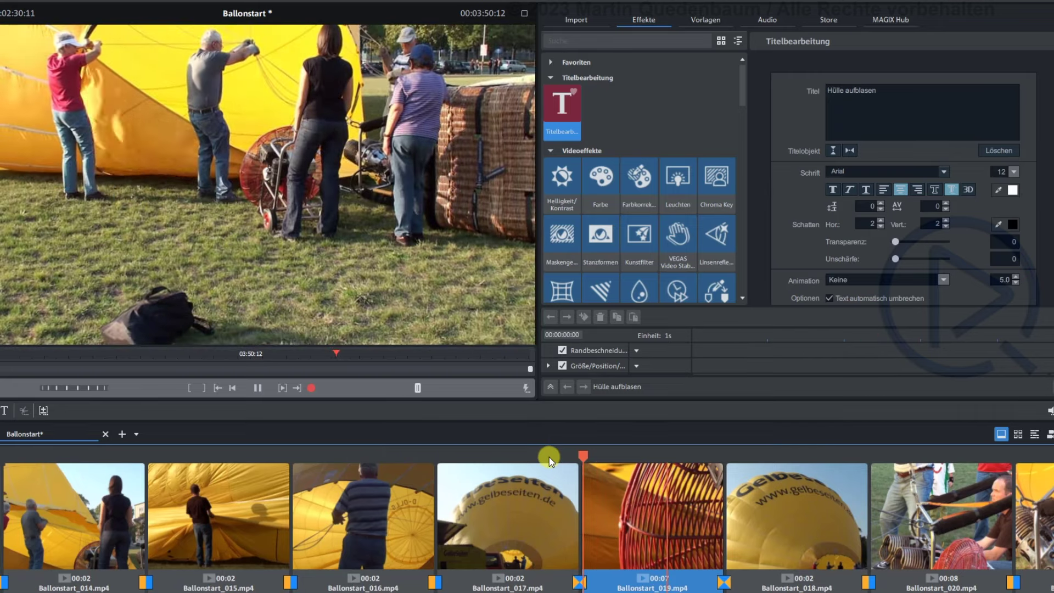
key(space)
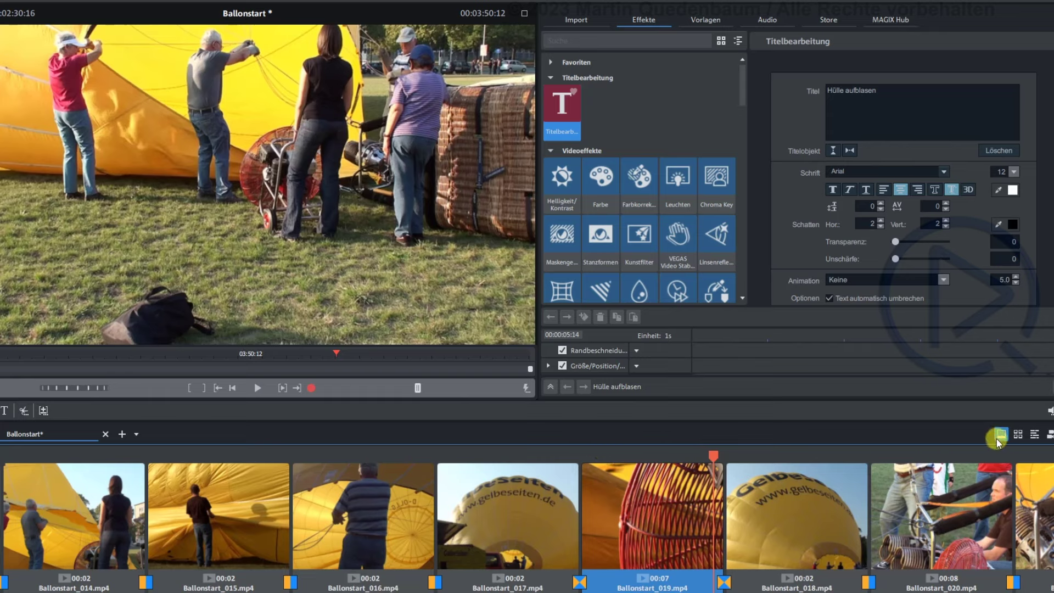
Shorten the title object "Hülle aufblasen" to about 2.9 seconds in the timeline view and return to the storyboard
click(1035, 439)
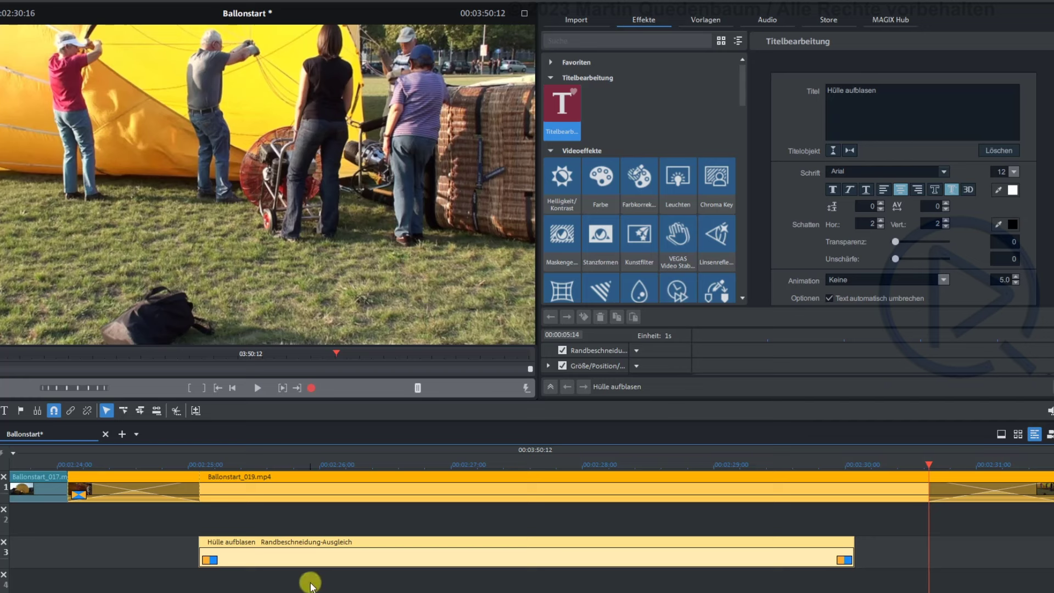
click(294, 556)
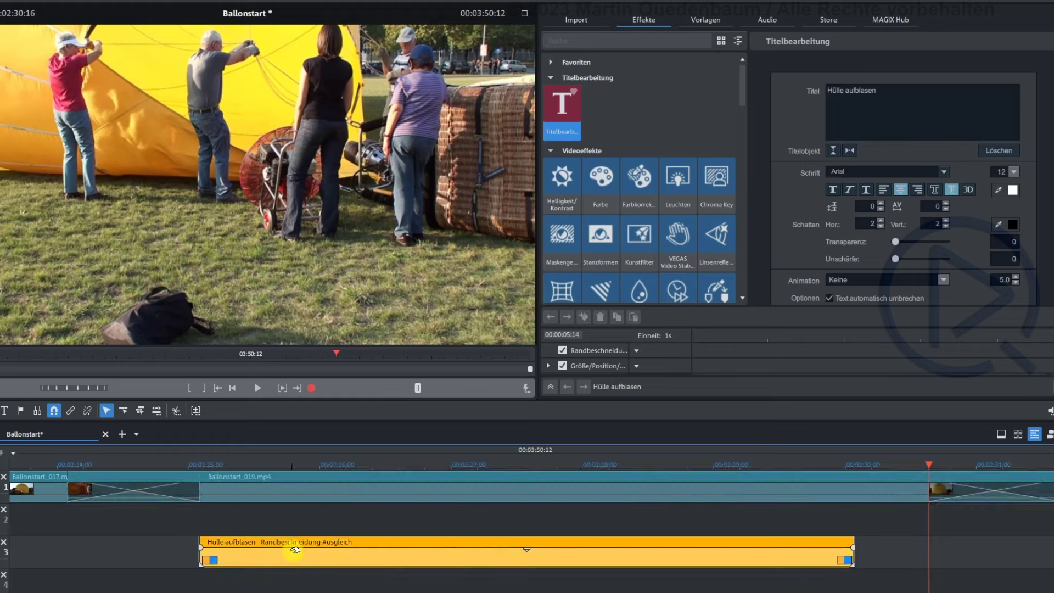
click(212, 458)
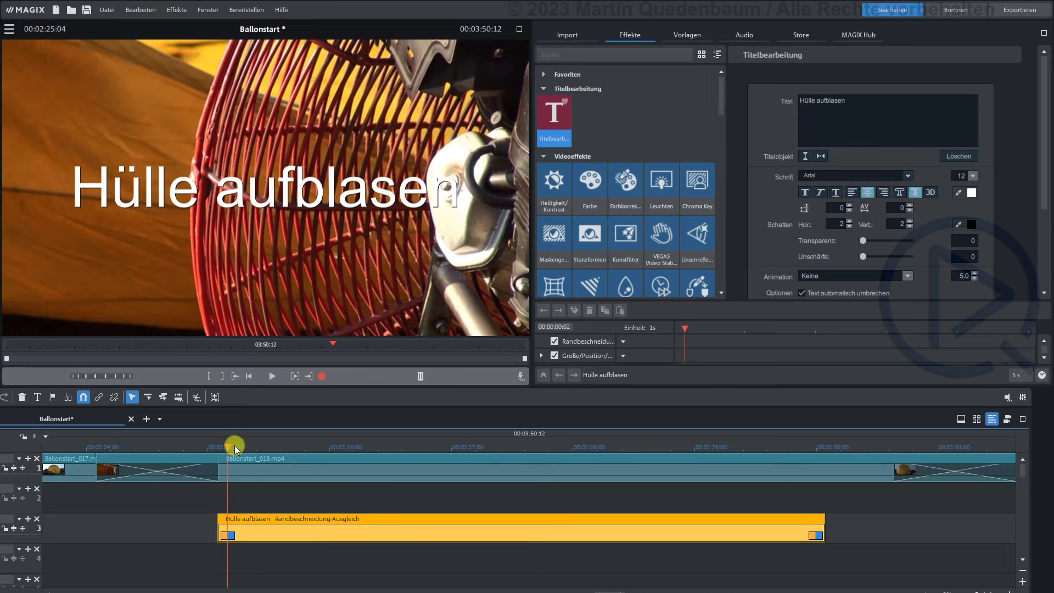
click(253, 469)
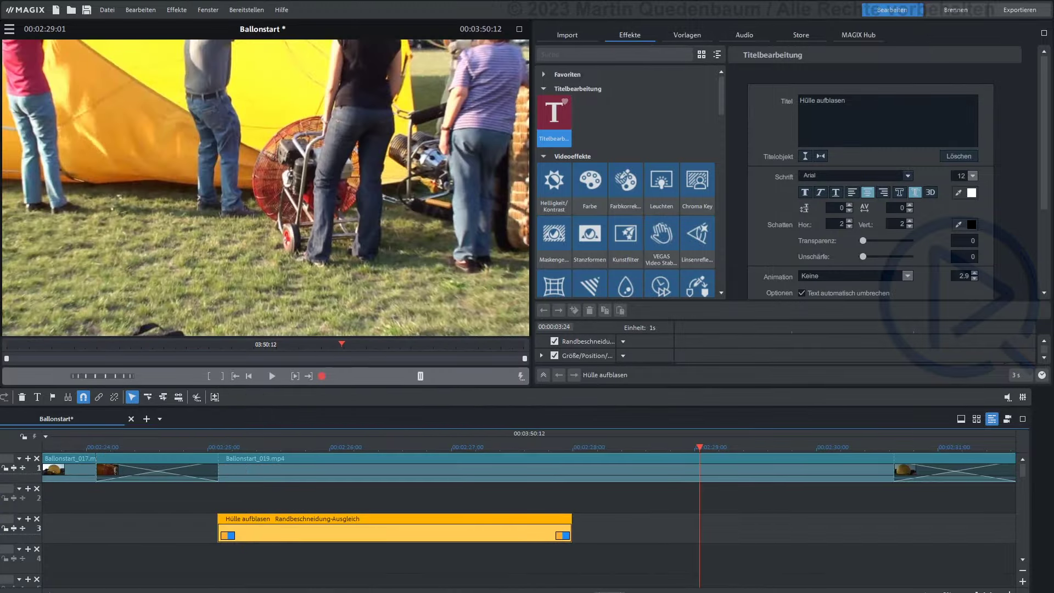
click(960, 422)
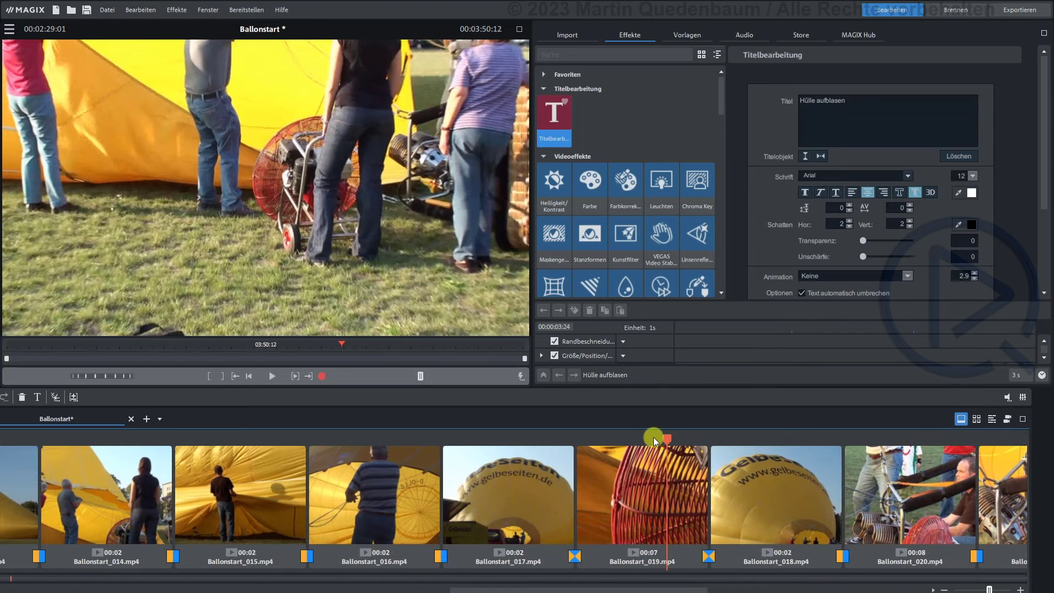
Remove the start of the first clip, Ballonstart.mp4, up to the position 00:00:18:17
key(Home)
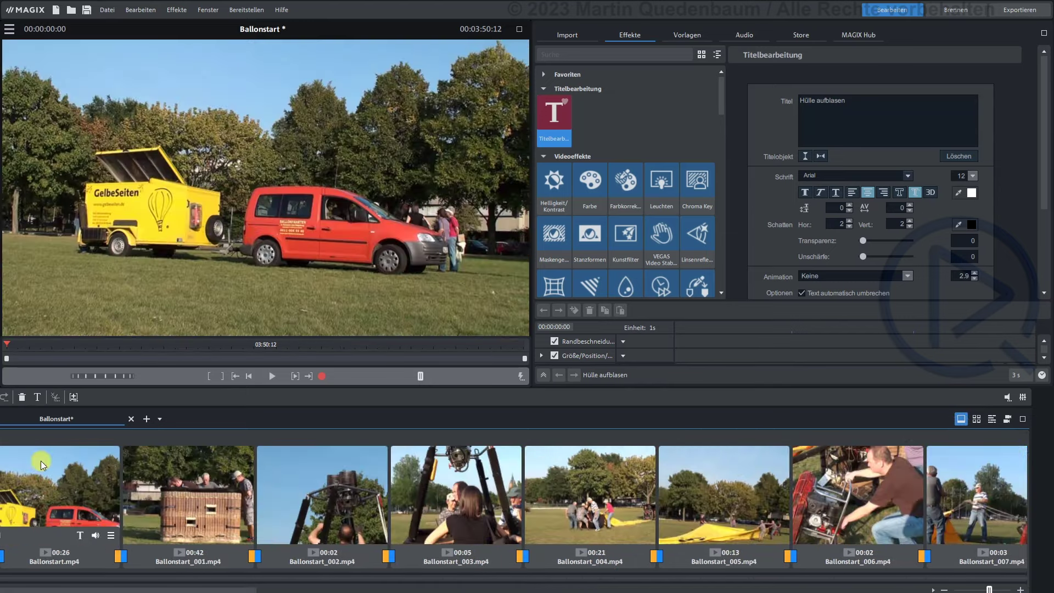
click(62, 483)
click(22, 352)
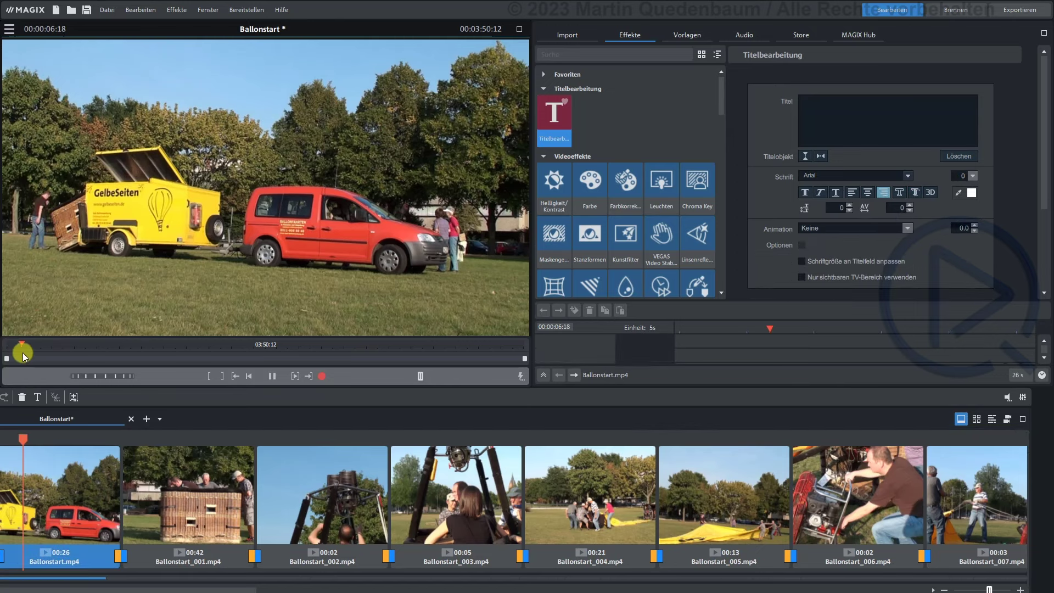
drag(28, 353, 48, 364)
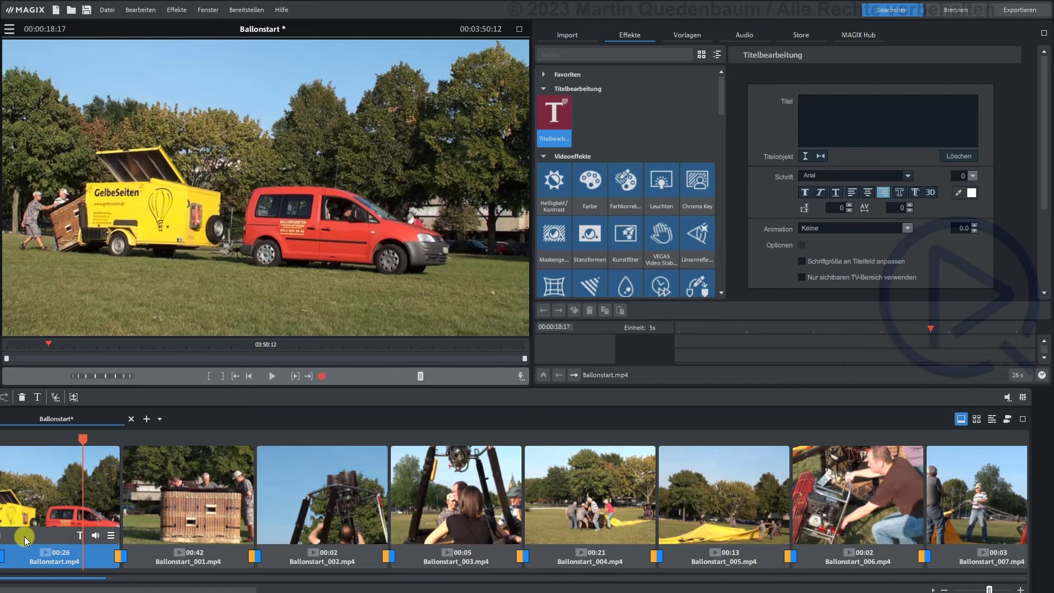
click(141, 10)
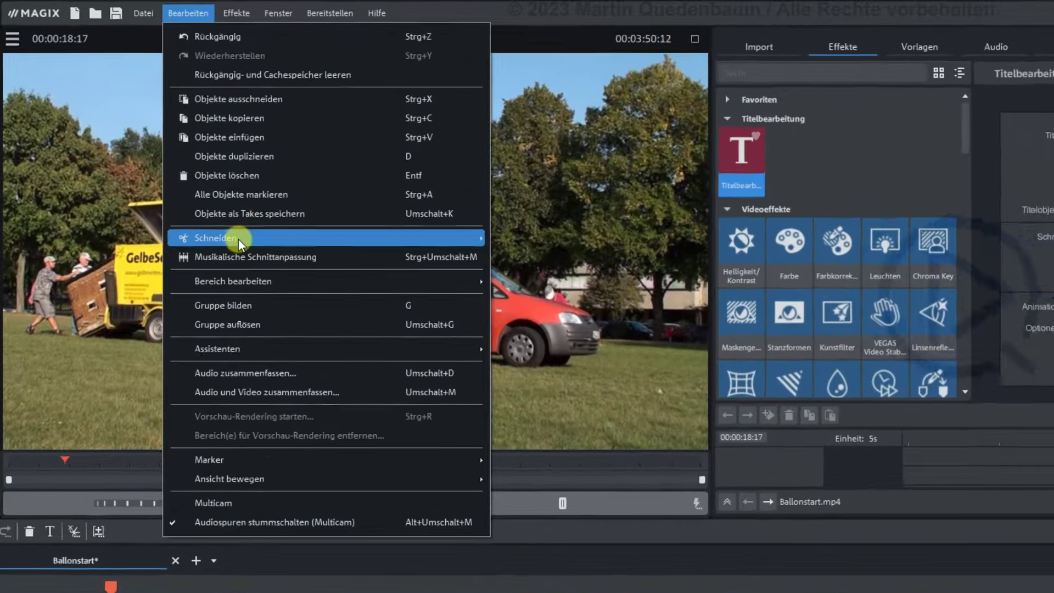
mouse_move(180, 180)
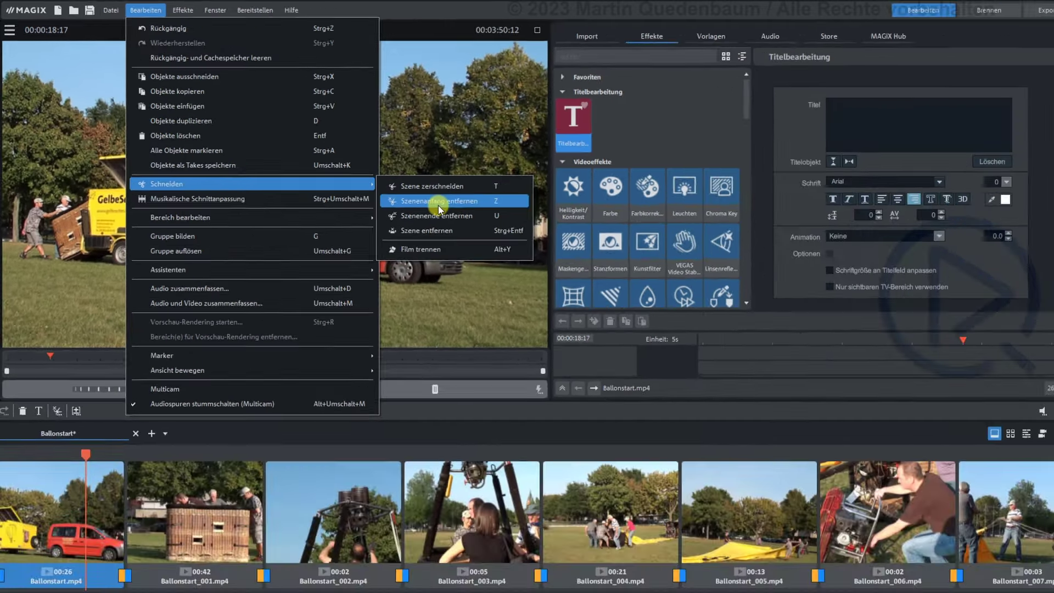
click(608, 284)
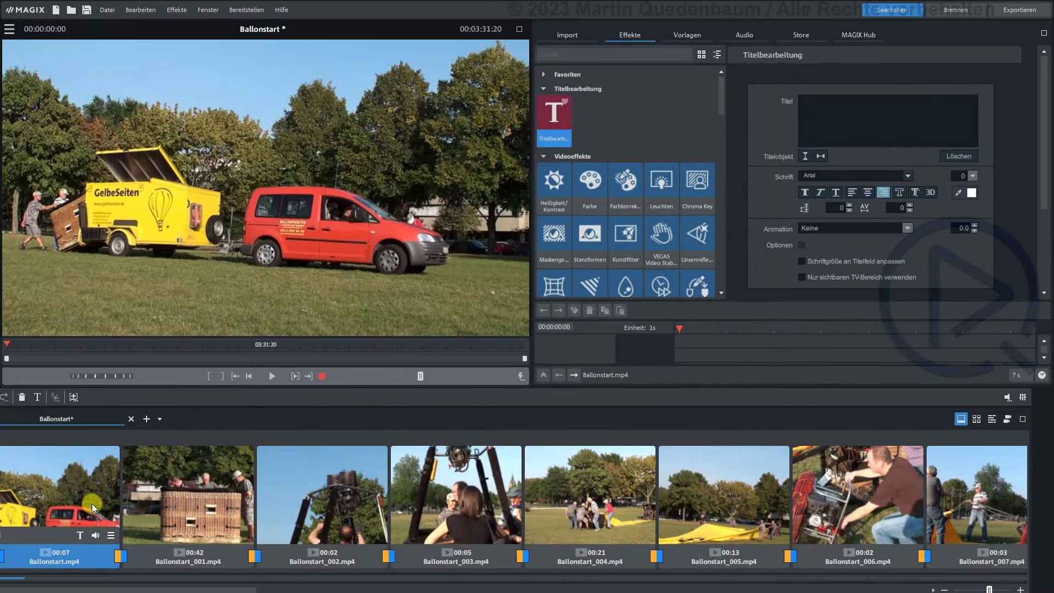
Play the trimmed Ballonstart.mp4 through to its end and look over the available editing commands
mouse_move(51, 452)
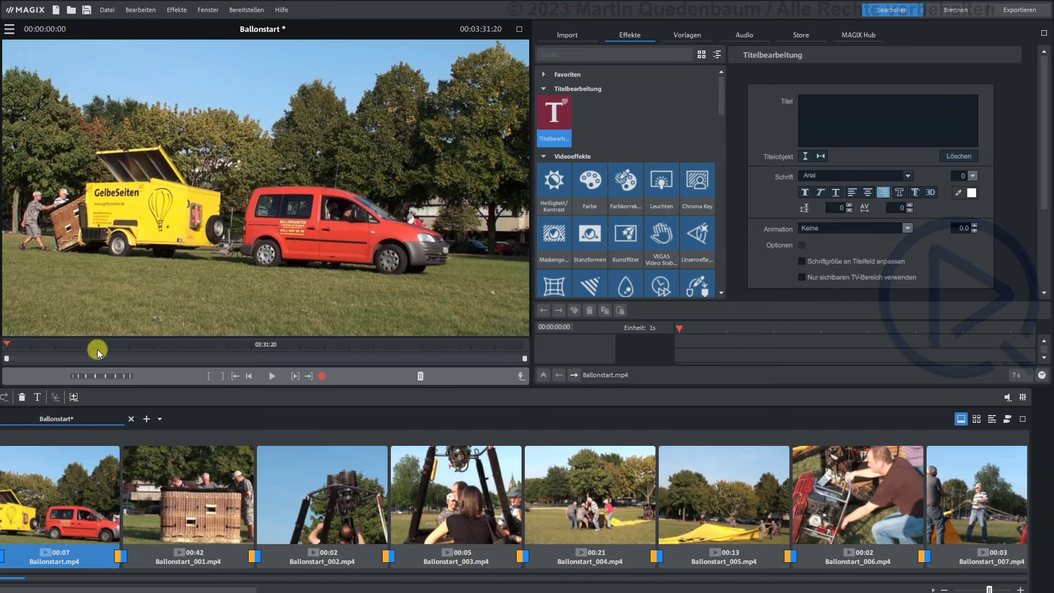
click(273, 374)
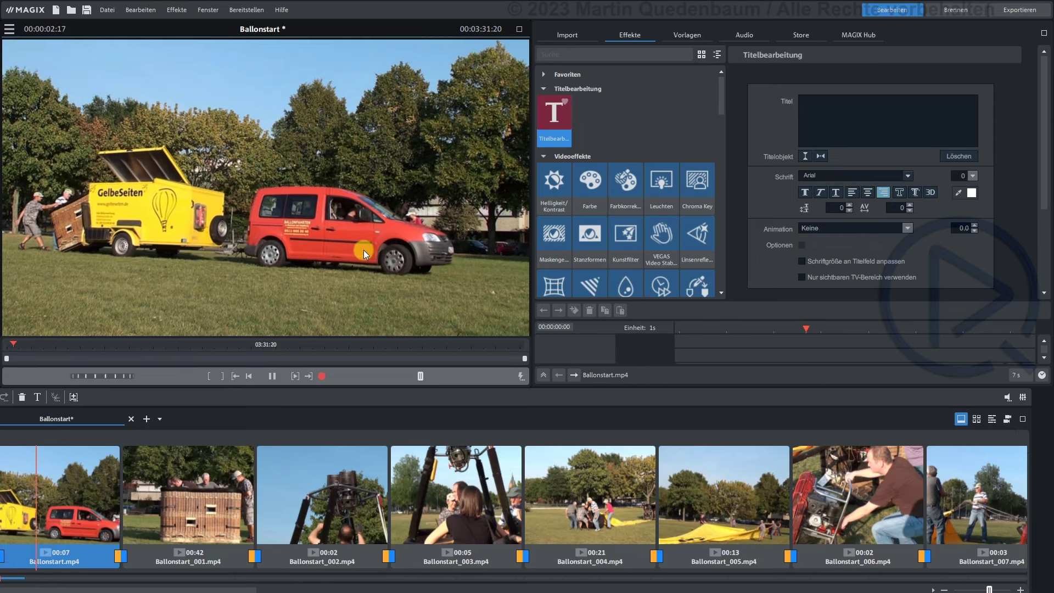
click(271, 377)
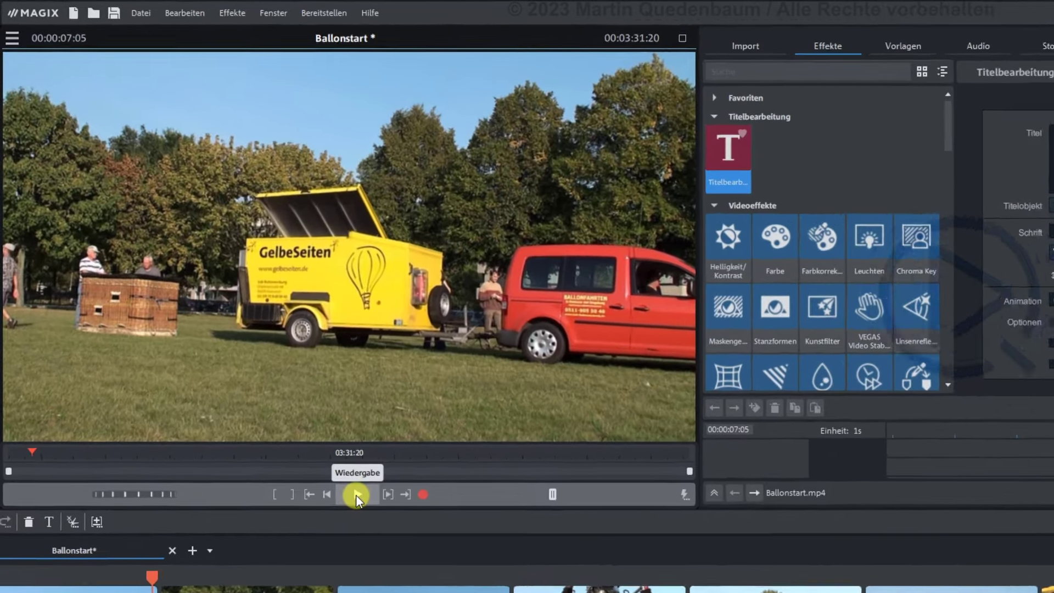
click(140, 10)
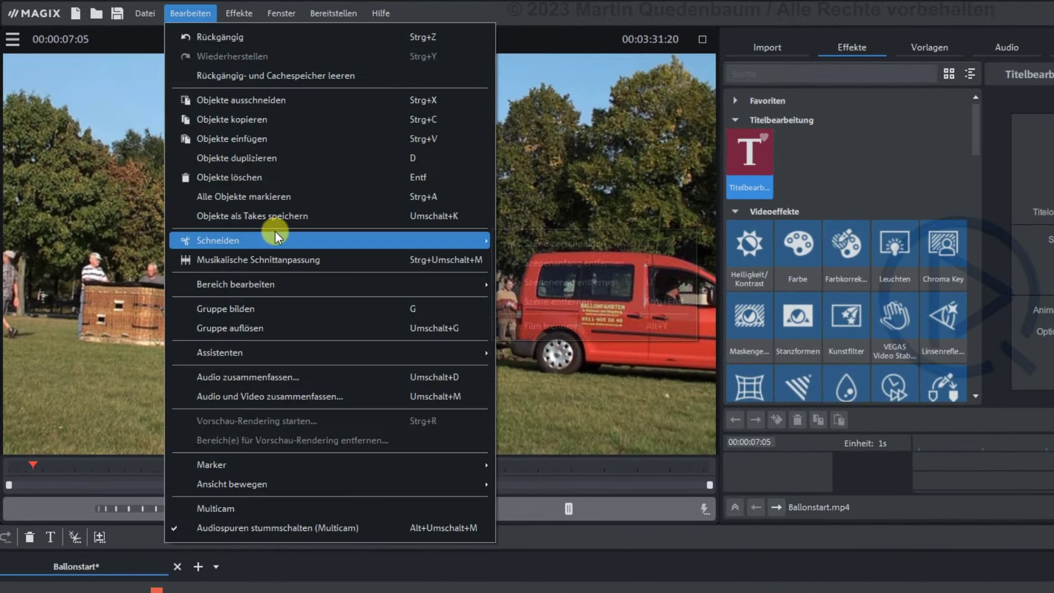
mouse_move(297, 236)
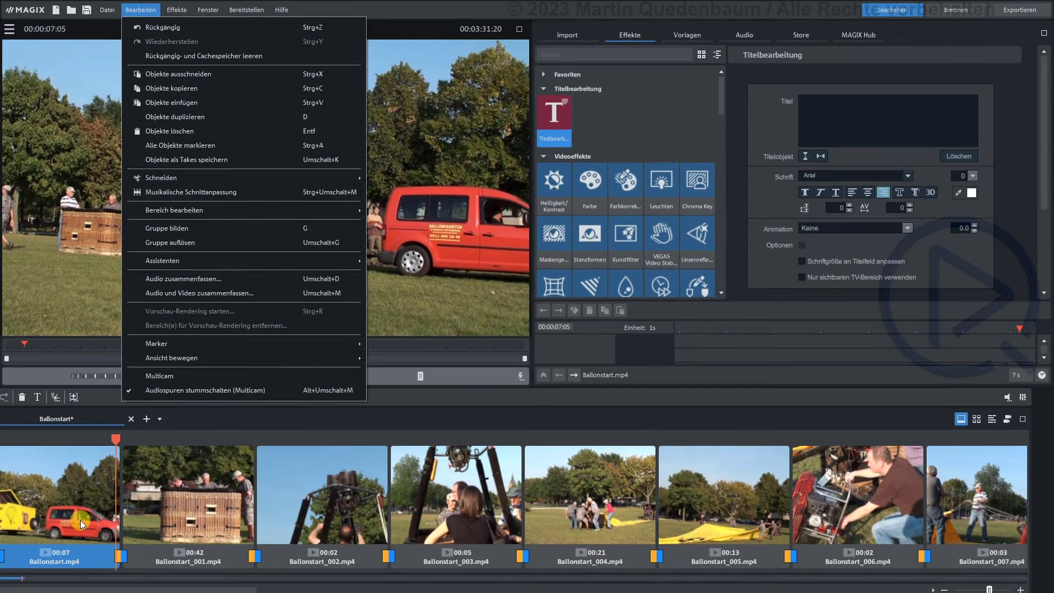
click(80, 519)
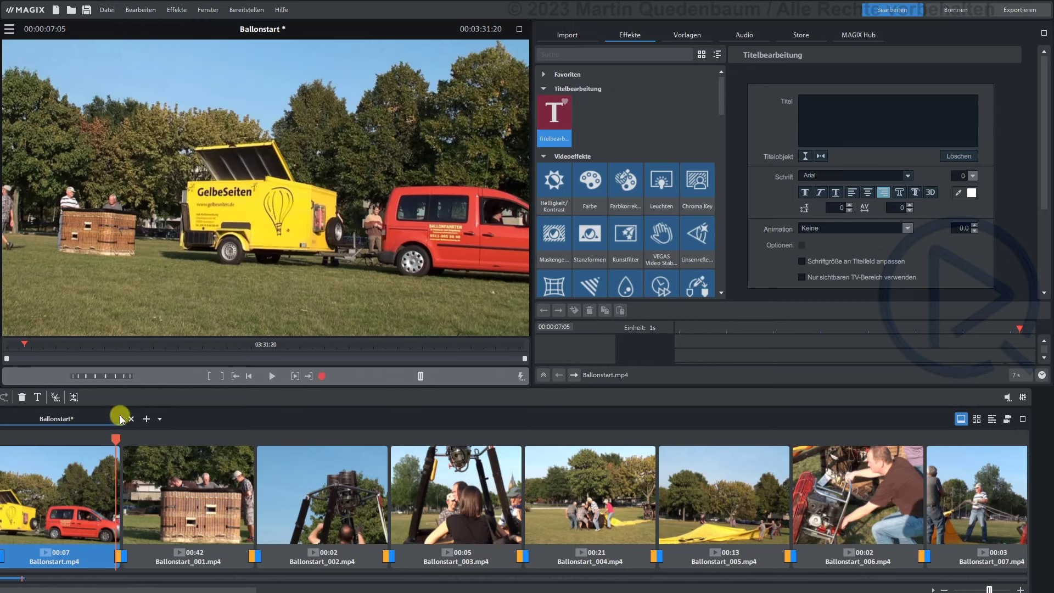
Raise the colour saturation (Sättigung) of Ballonstart.mp4 to 39, judging it on the frame at 00:00:06:05
drag(116, 440, 99, 439)
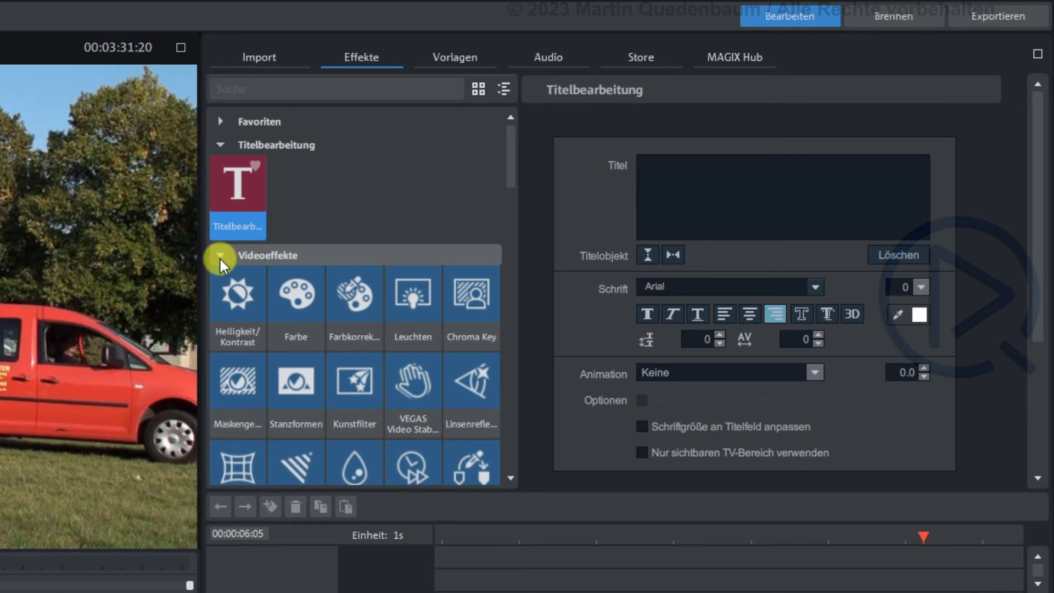
click(219, 256)
click(219, 255)
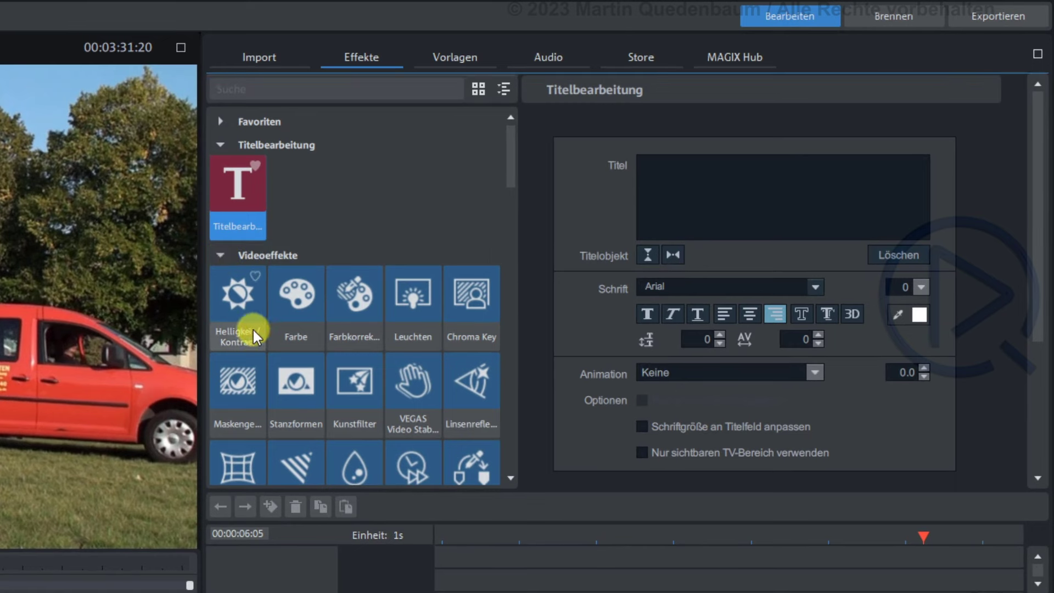
click(361, 302)
click(304, 303)
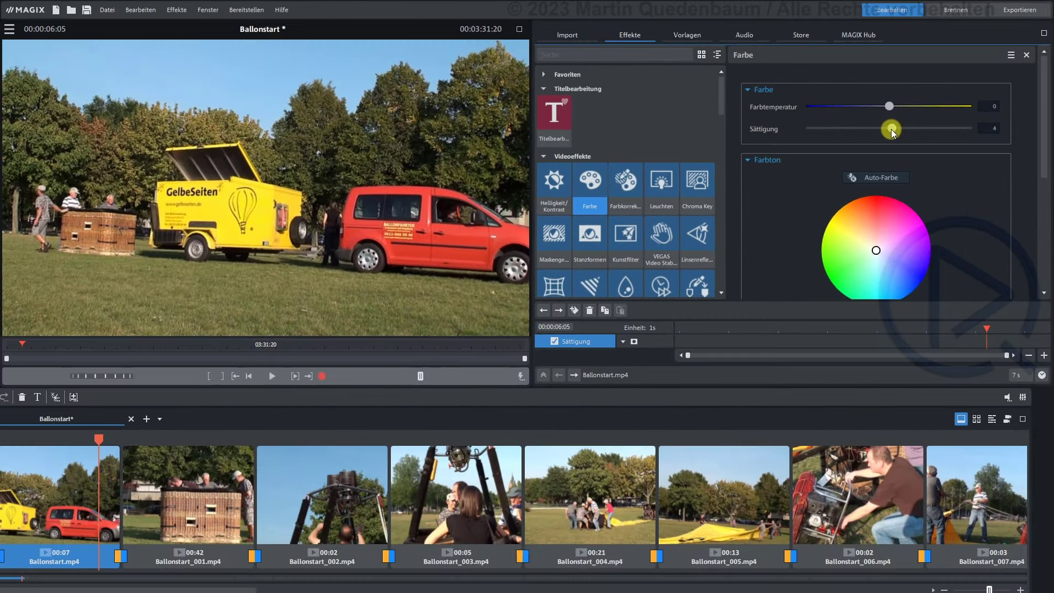
drag(783, 209, 809, 210)
drag(905, 130, 919, 133)
Copy the saturation effect (Sättigung) of Ballonstart.mp4 and paste it onto Ballonstart_001.mp4
click(1011, 55)
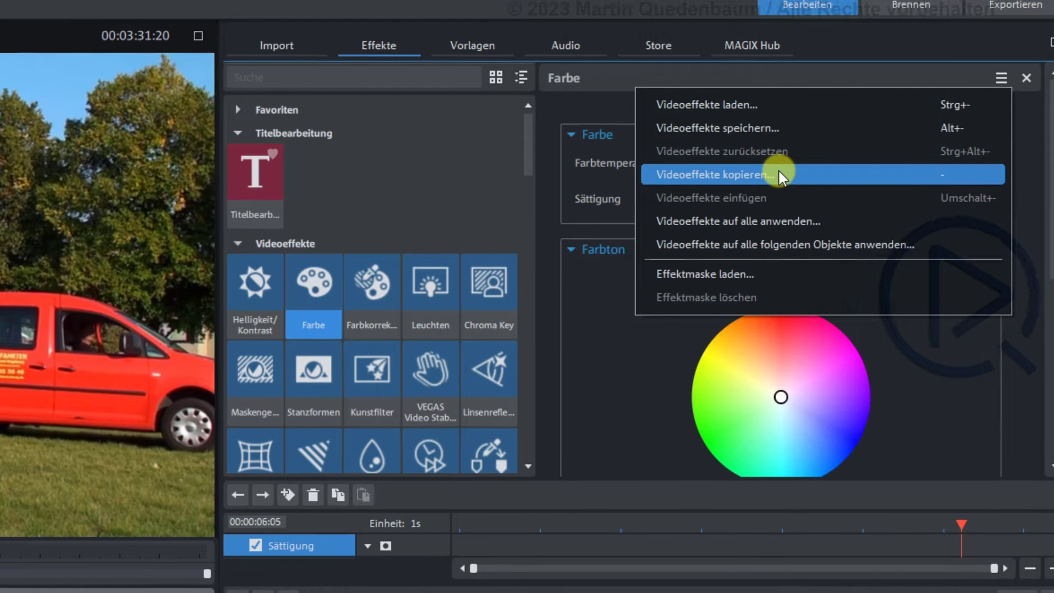
click(762, 186)
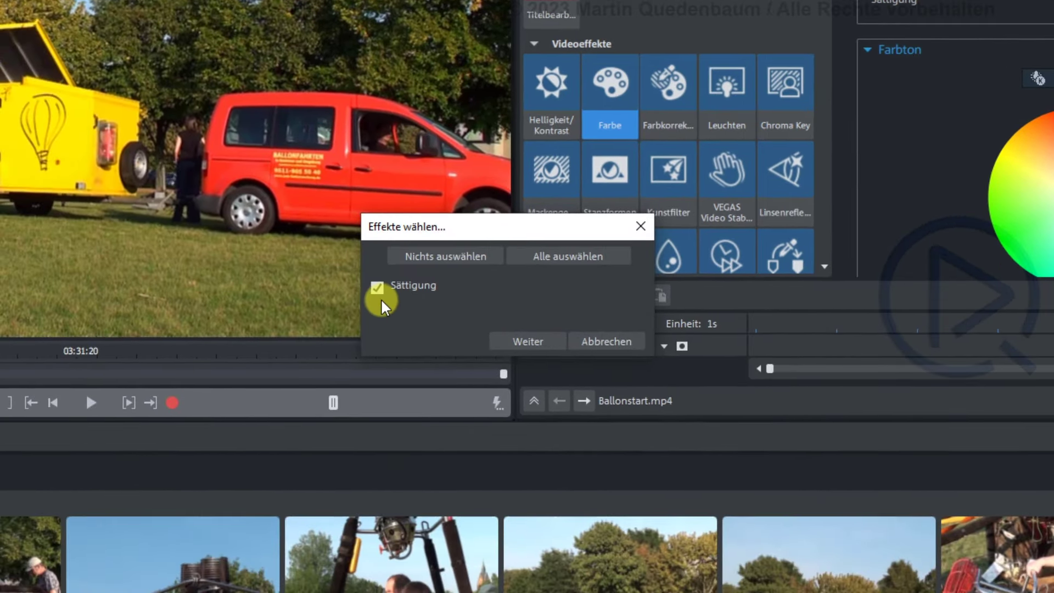
click(523, 346)
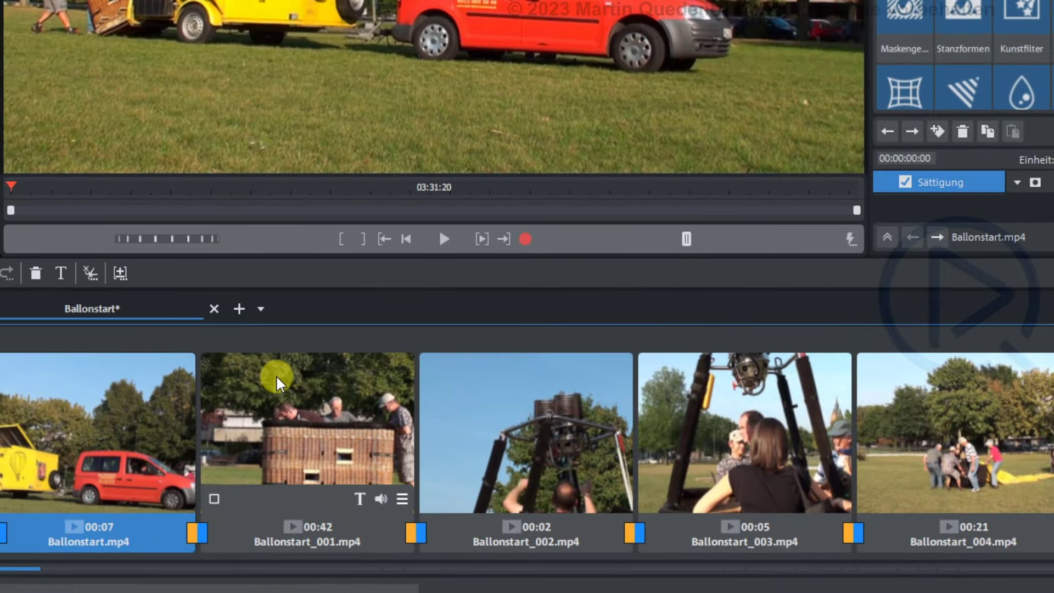
click(320, 377)
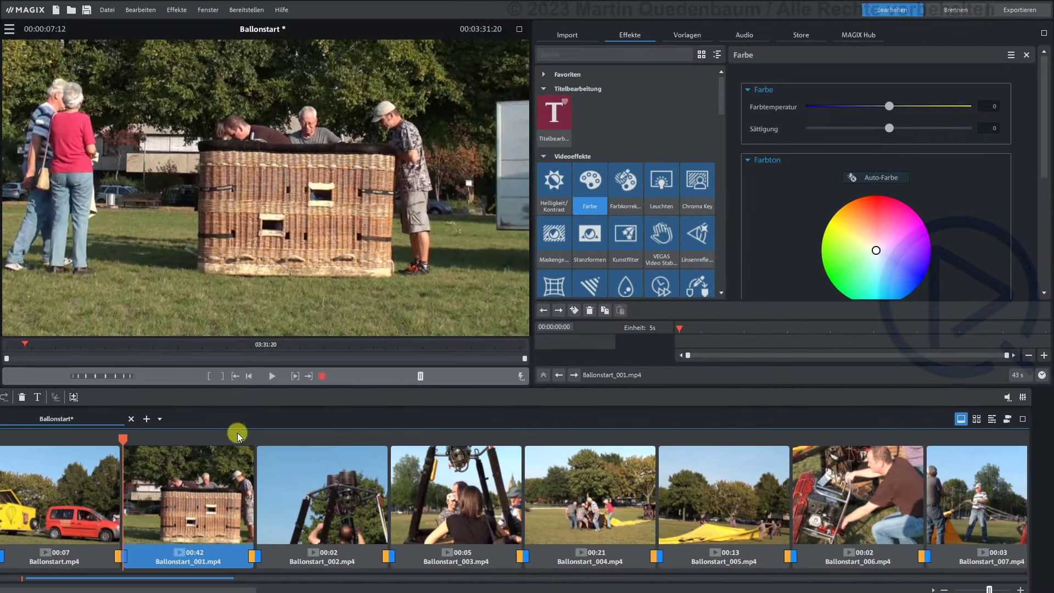
mouse_move(62, 450)
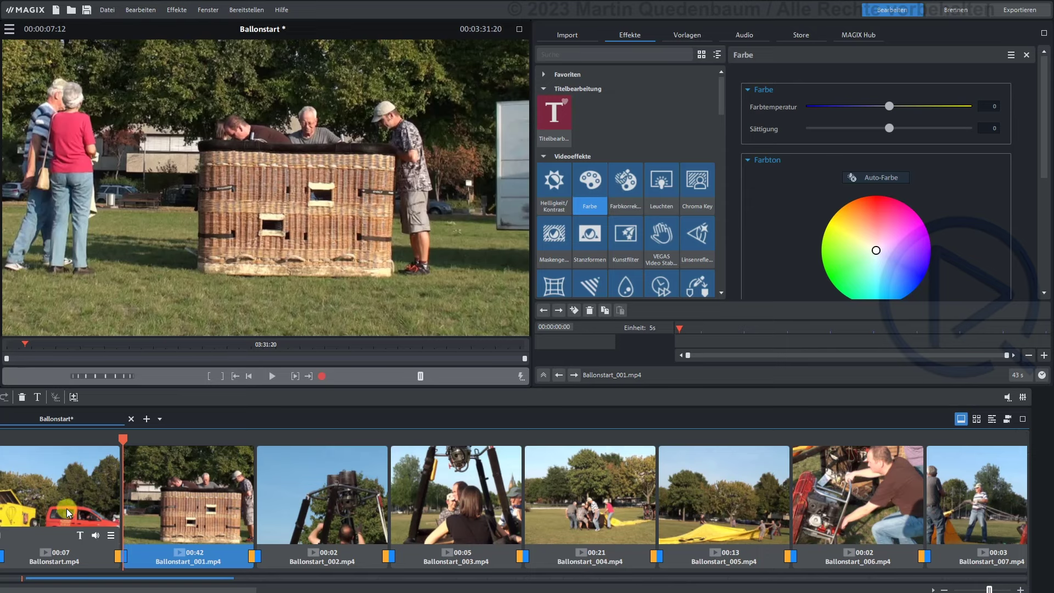
mouse_move(131, 502)
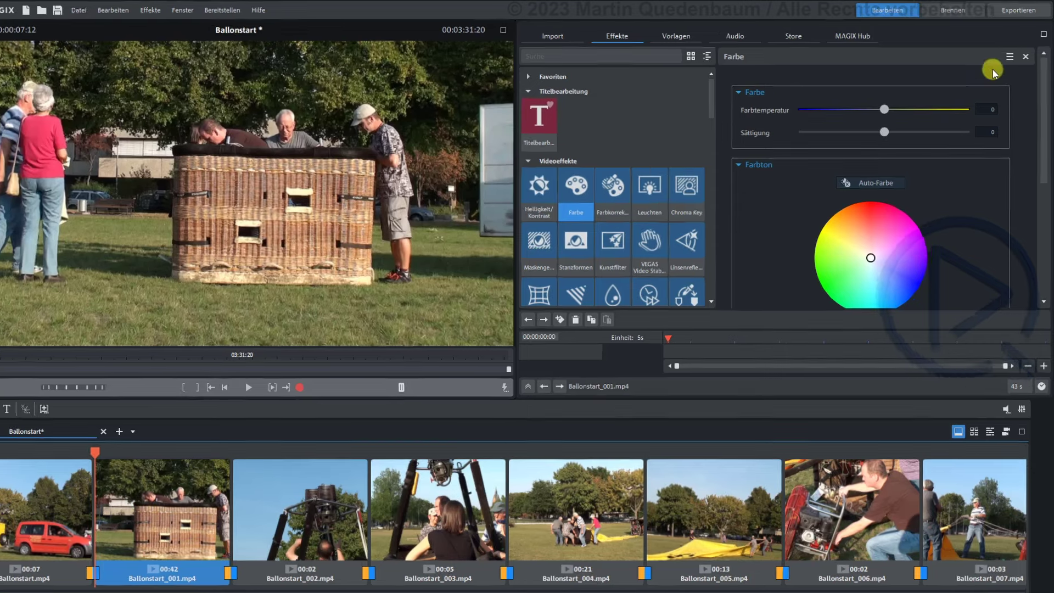
click(1009, 56)
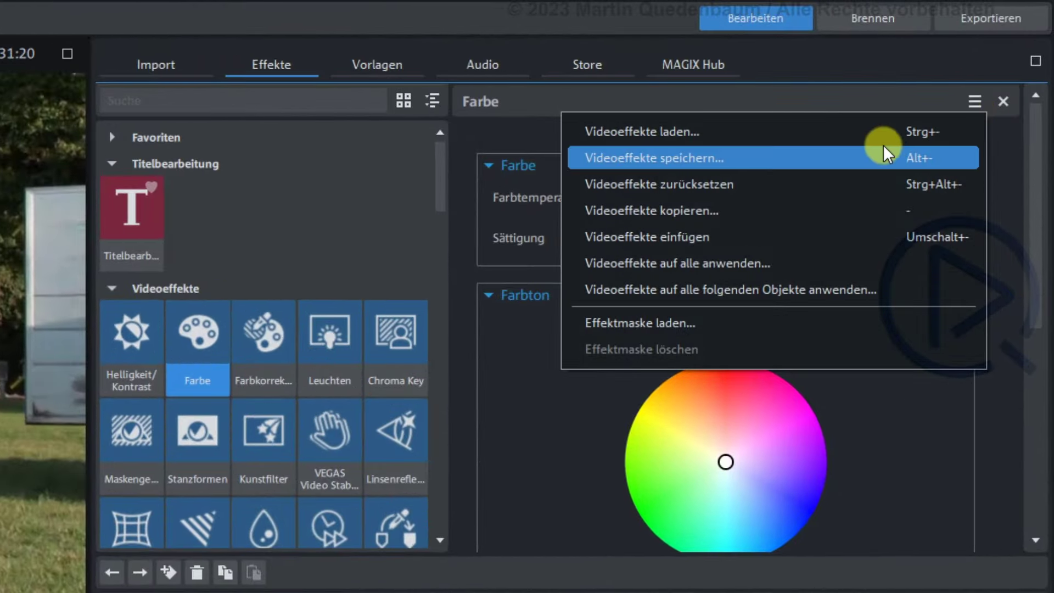
click(757, 242)
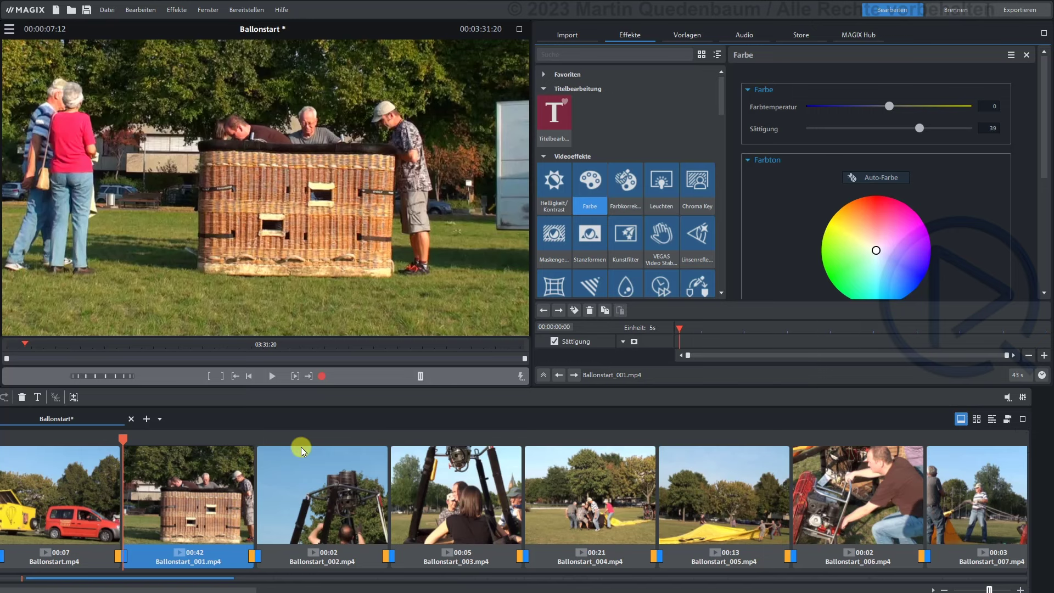
Paste the copied saturation effect (Sättigung) onto all clips from Ballonstart_002.mp4 to Ballonstart_027.mp4 and check it on the first of them
click(307, 470)
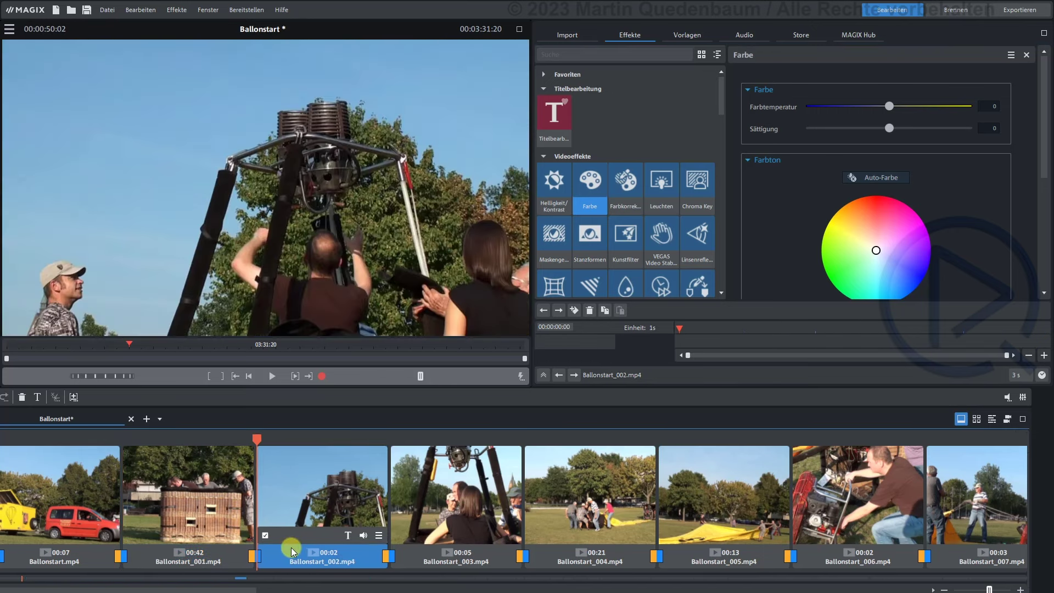
mouse_move(208, 517)
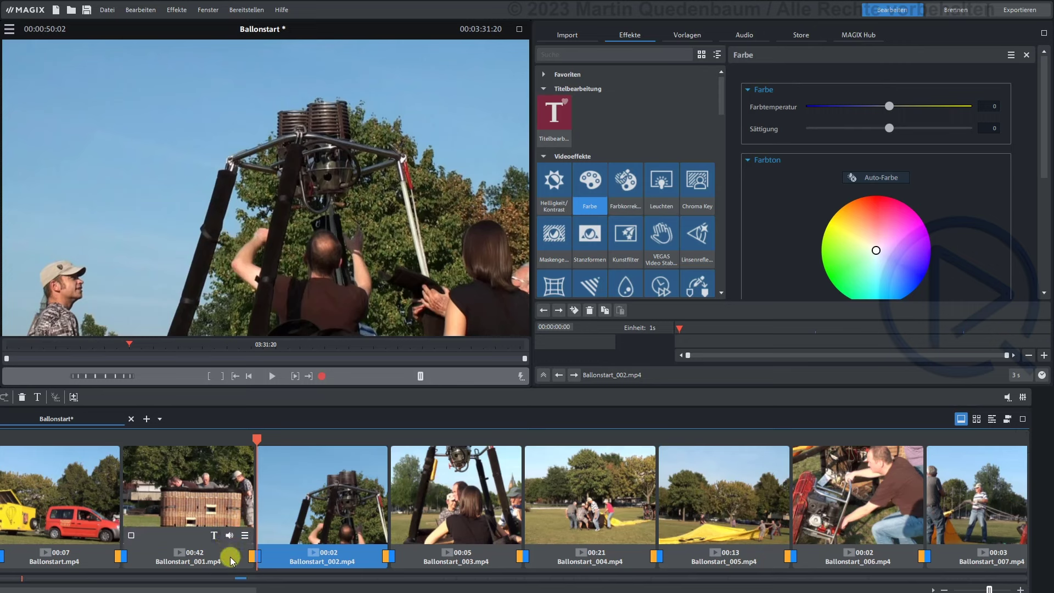
mouse_move(274, 543)
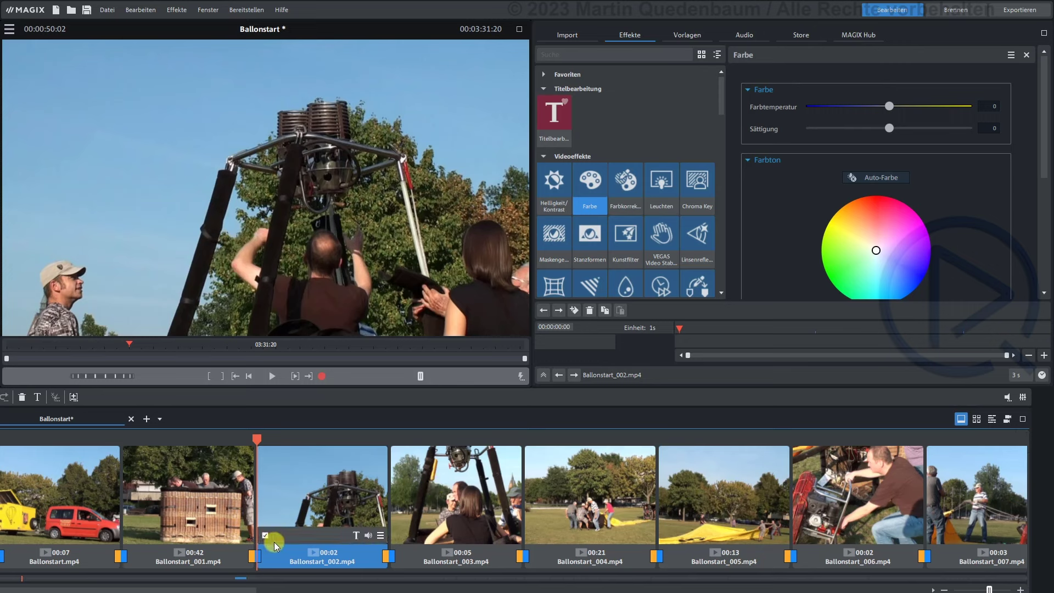
drag(245, 588, 960, 572)
mouse_move(932, 535)
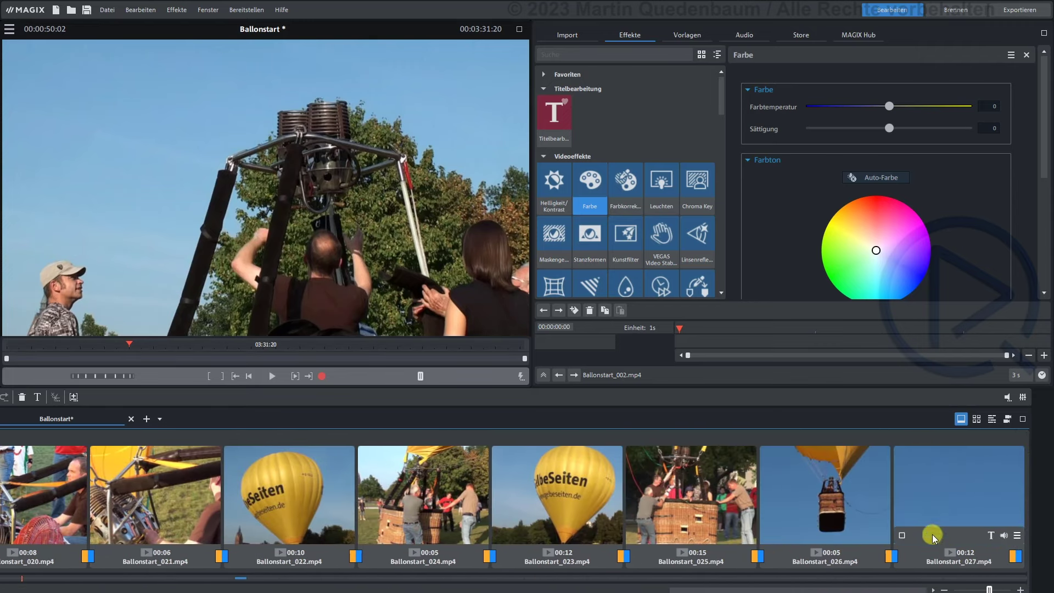
click(927, 489)
drag(875, 581, 122, 586)
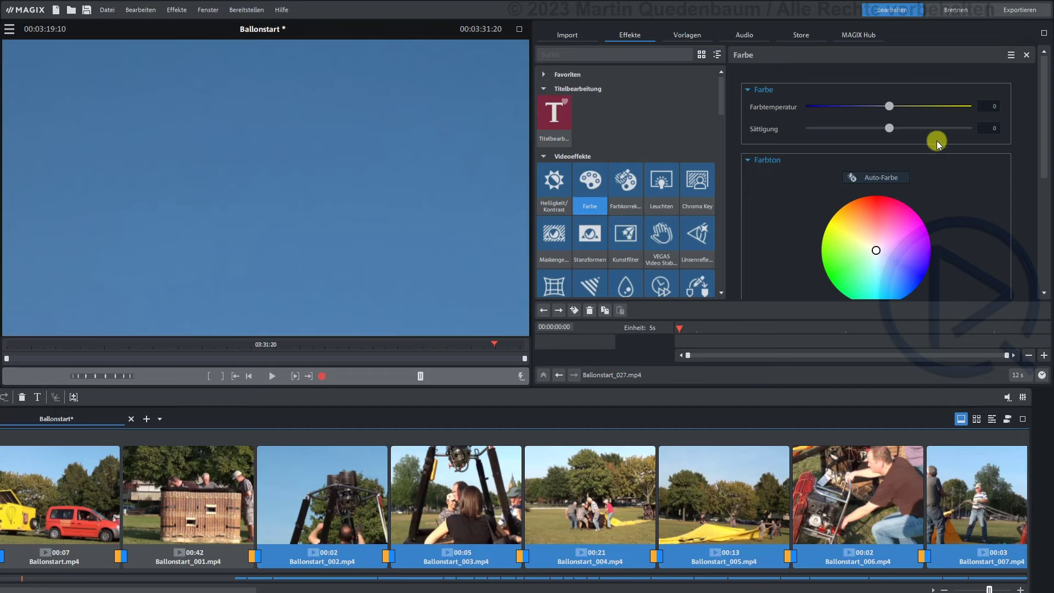
click(1010, 55)
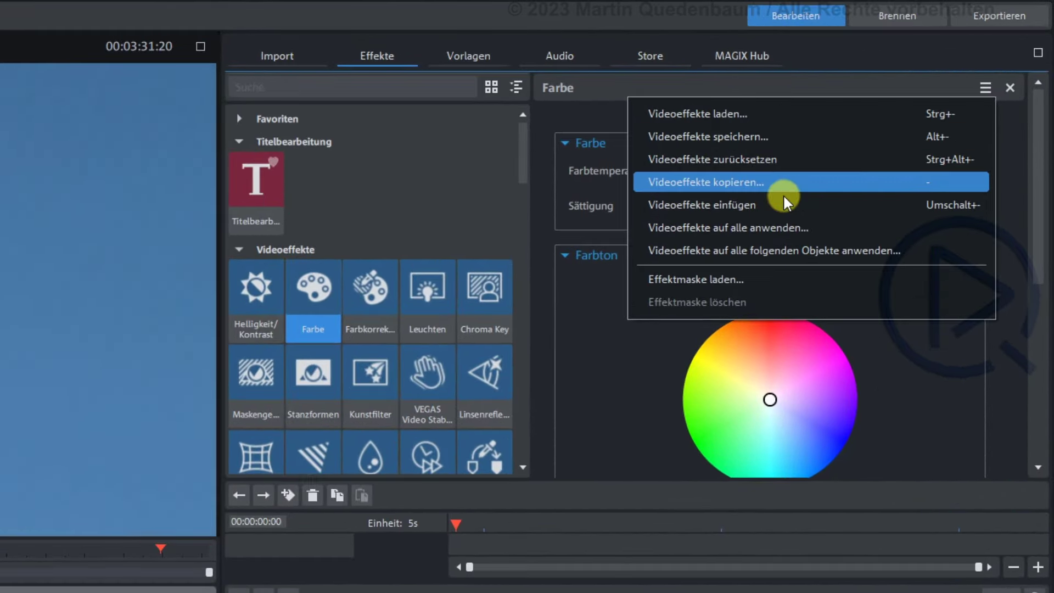
click(766, 205)
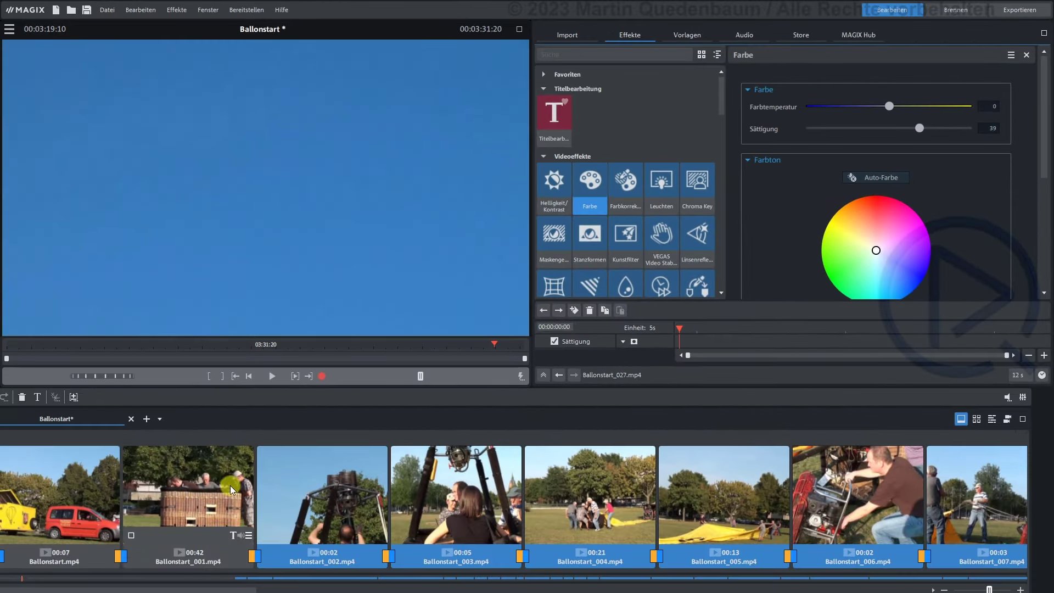
click(326, 489)
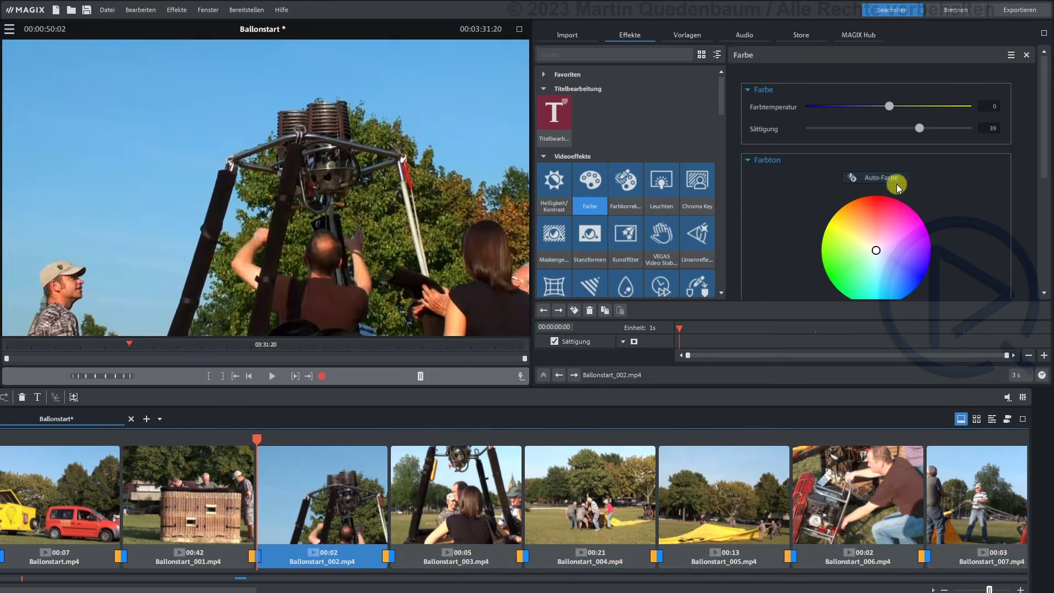
click(481, 497)
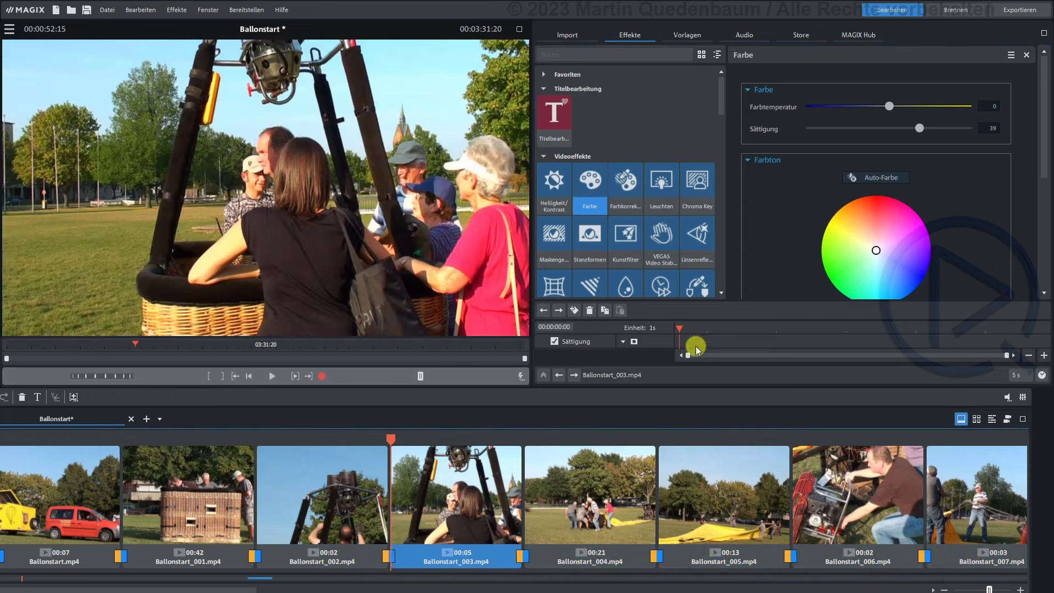
click(604, 470)
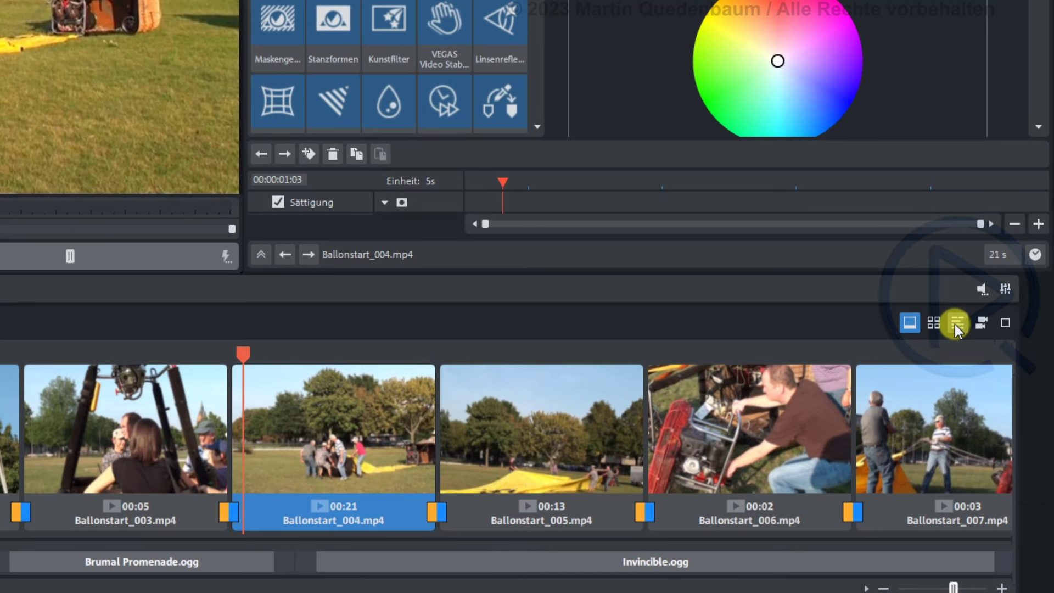
Switch the Ballonstart project to the timeline view and look over the file commands for importing audio CD tracks
click(954, 324)
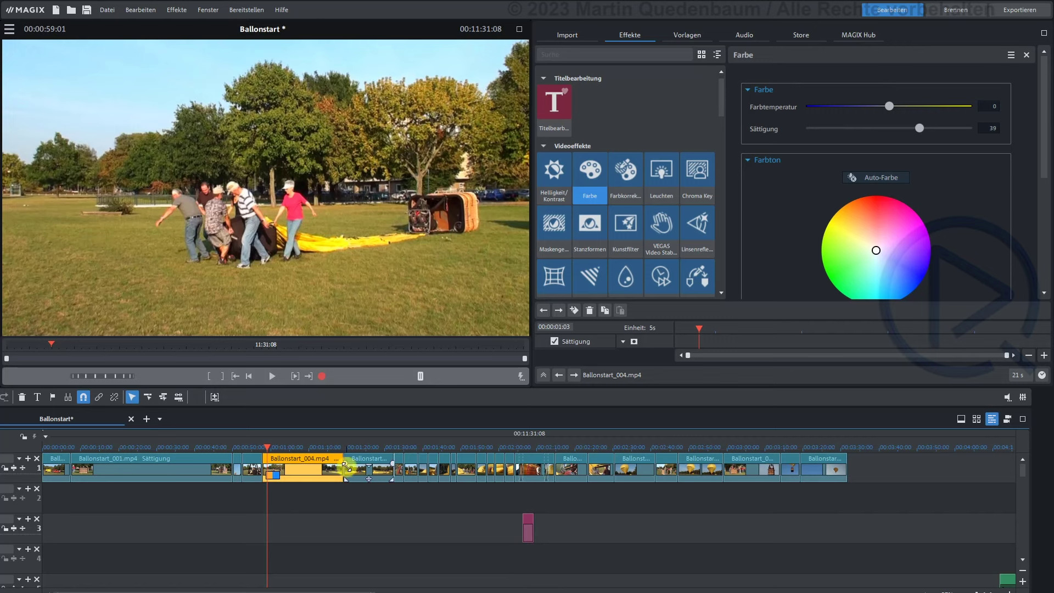
mouse_move(265, 461)
click(107, 10)
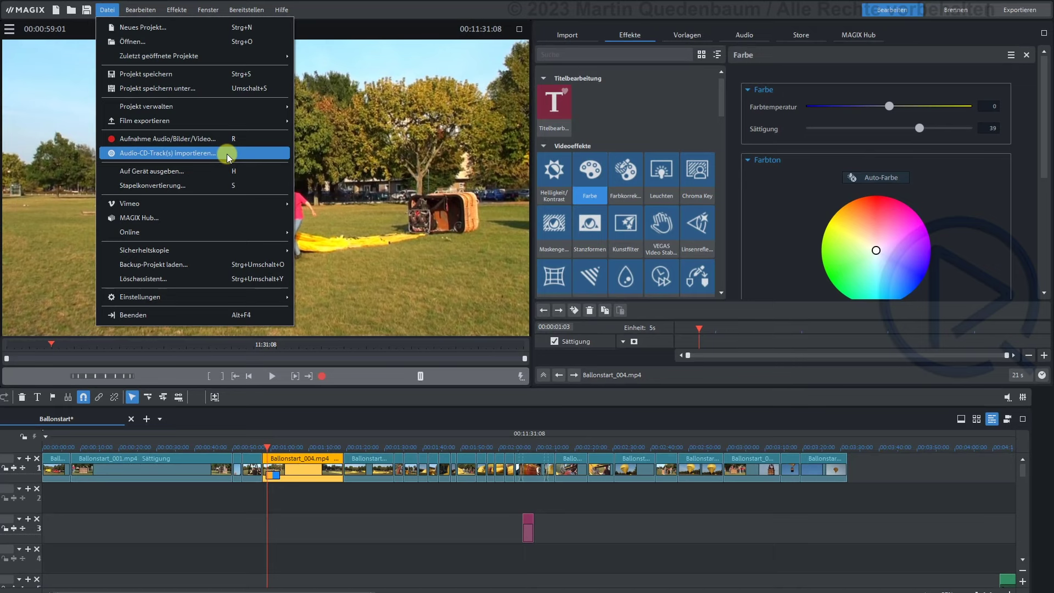
click(420, 12)
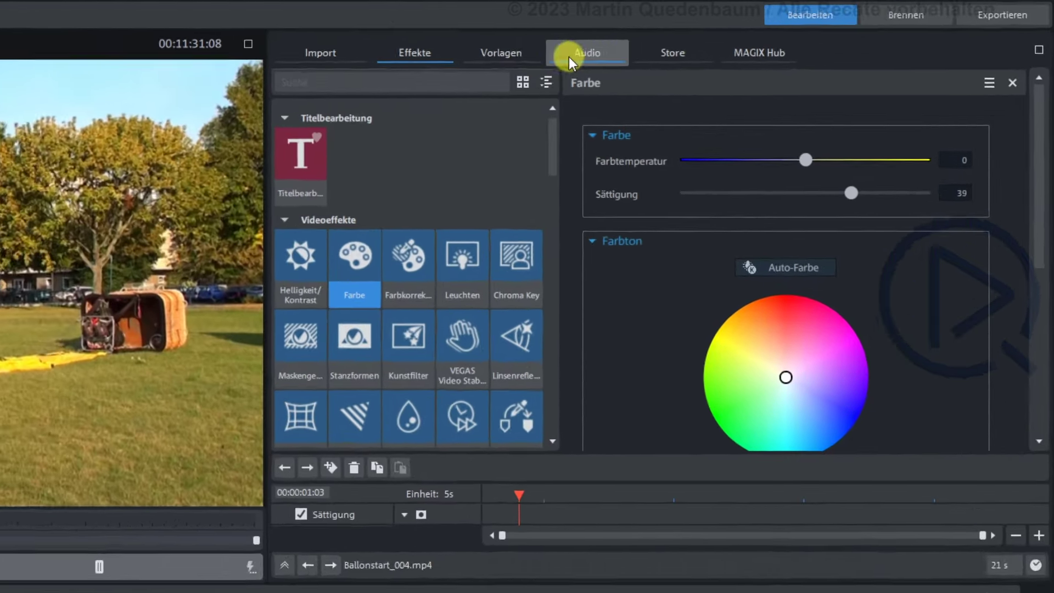
Show the Free Songs collection of the audio library and preview the song Brumal Promenade
click(742, 35)
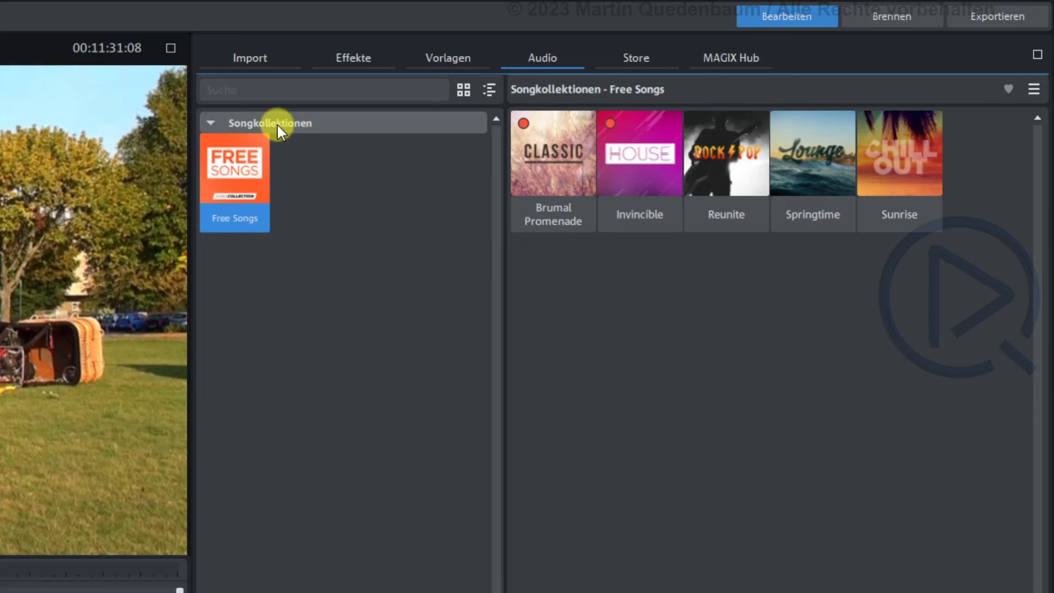
click(240, 170)
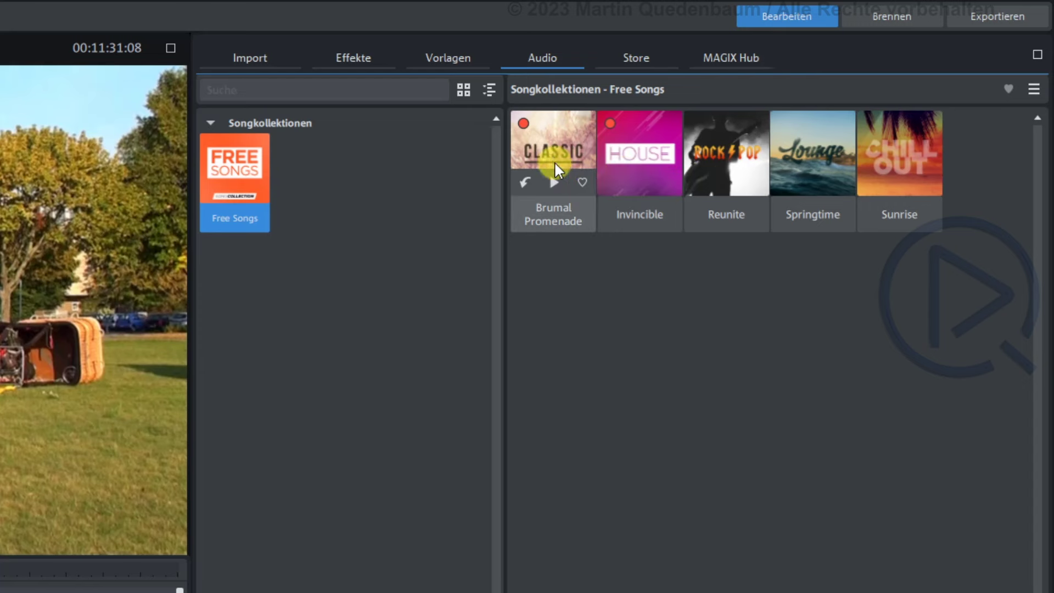
click(555, 184)
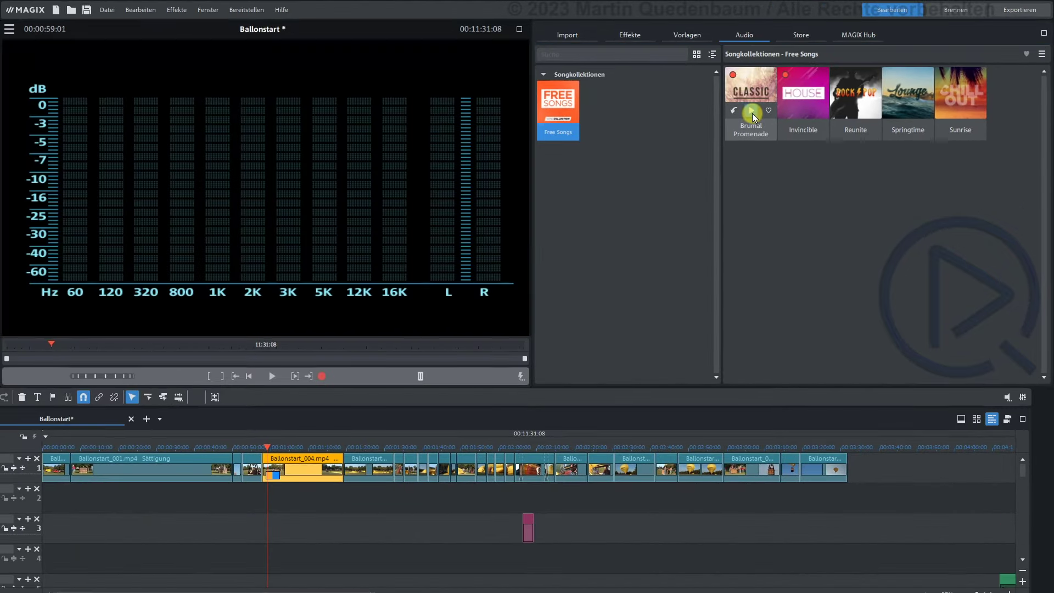
click(752, 113)
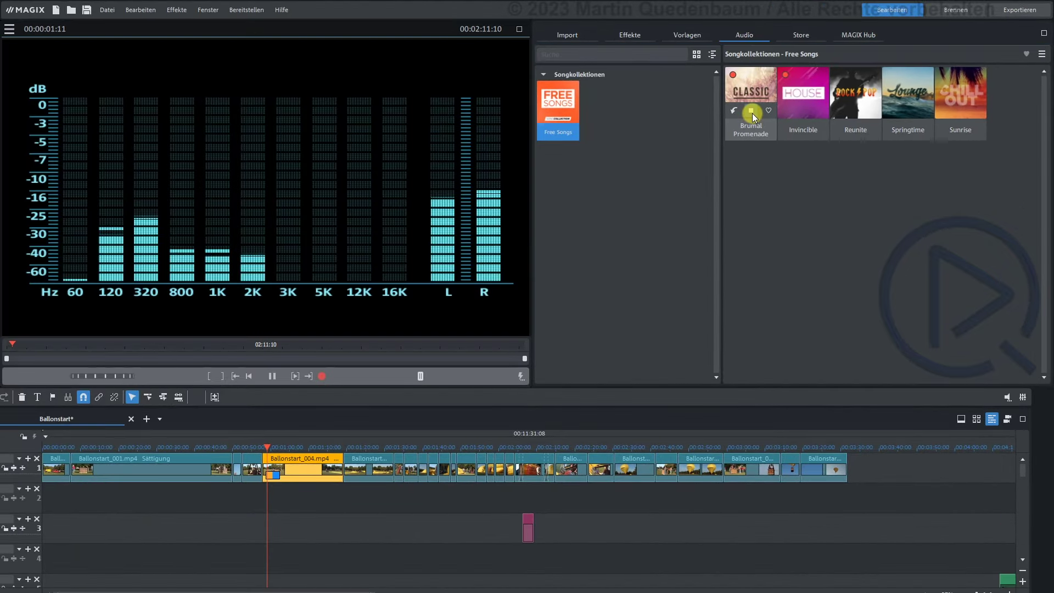
click(752, 113)
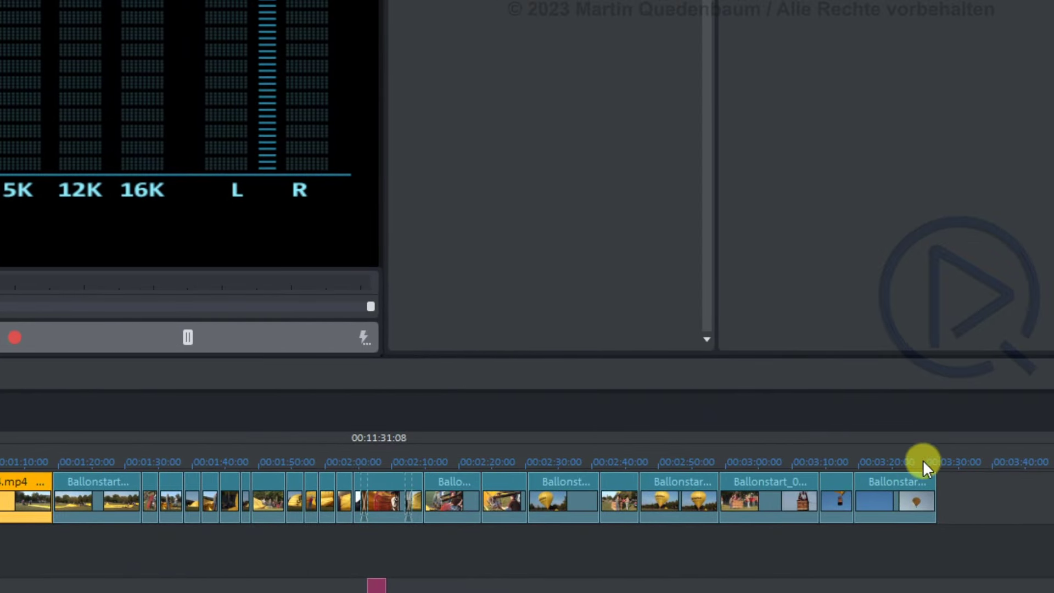
Load the songs Invincible, Reunite, Springtime and Sunrise in the preview to compare their lengths with the film
mouse_move(917, 472)
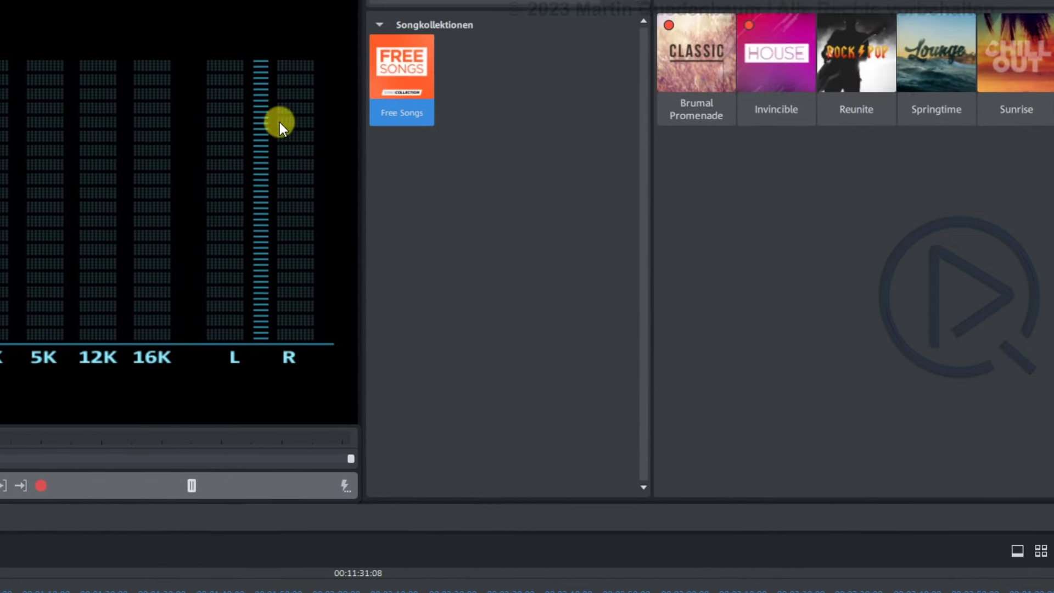
mouse_move(637, 204)
mouse_move(680, 171)
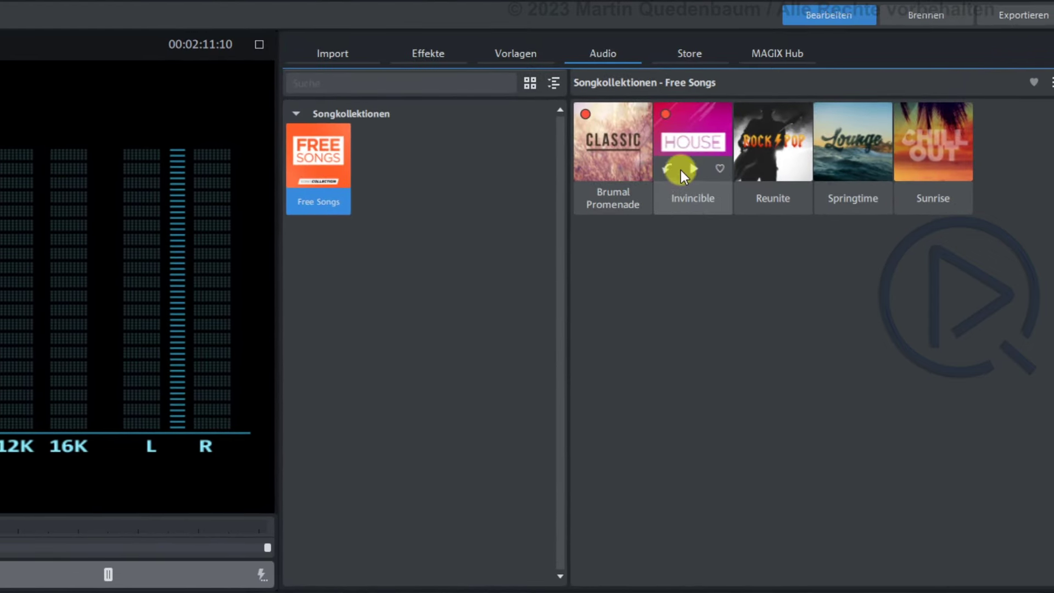
click(695, 170)
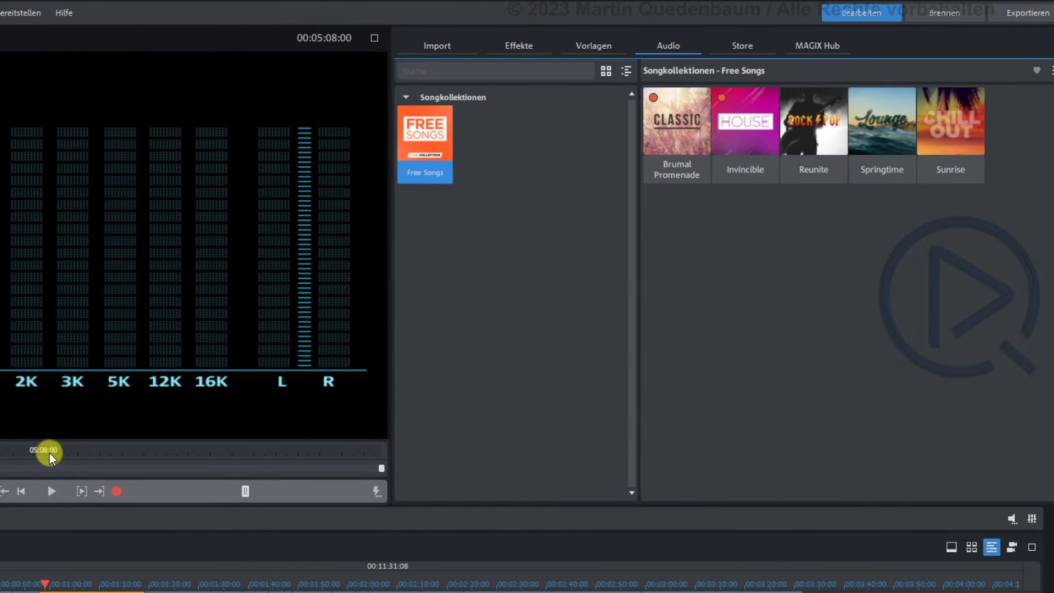
mouse_move(812, 151)
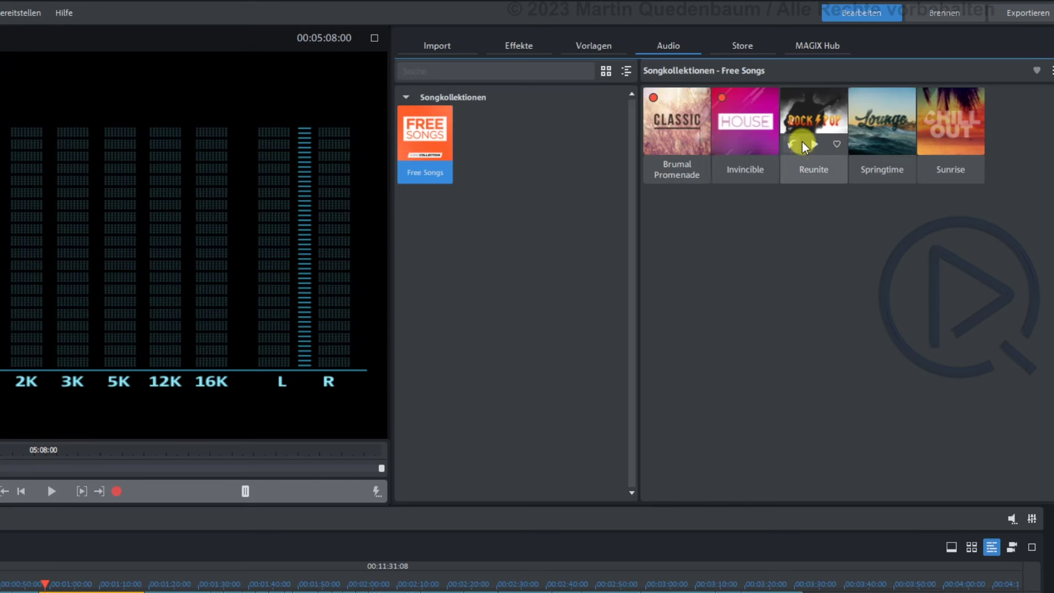
click(812, 147)
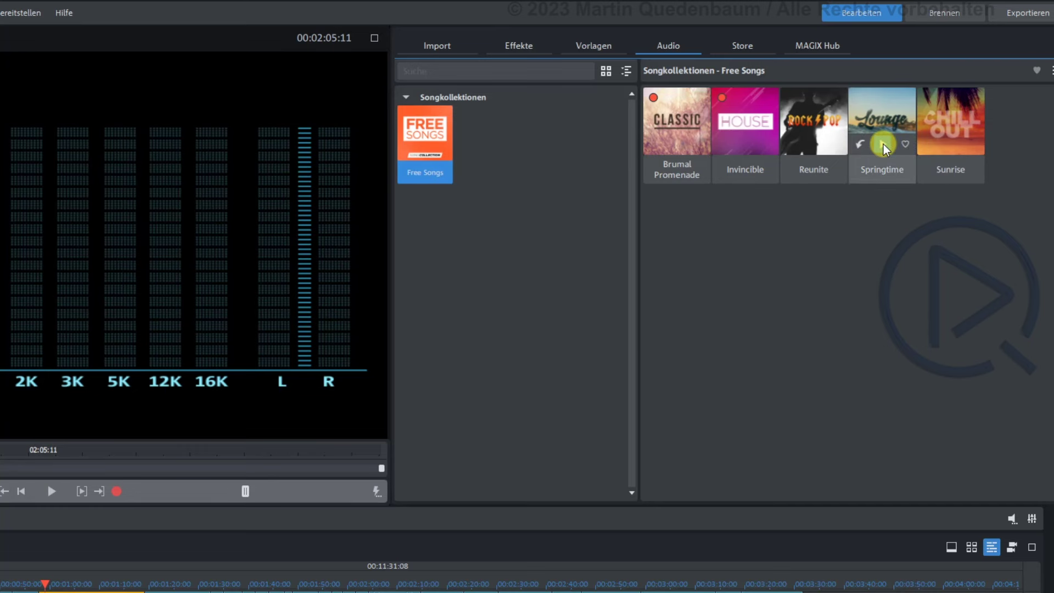
click(883, 144)
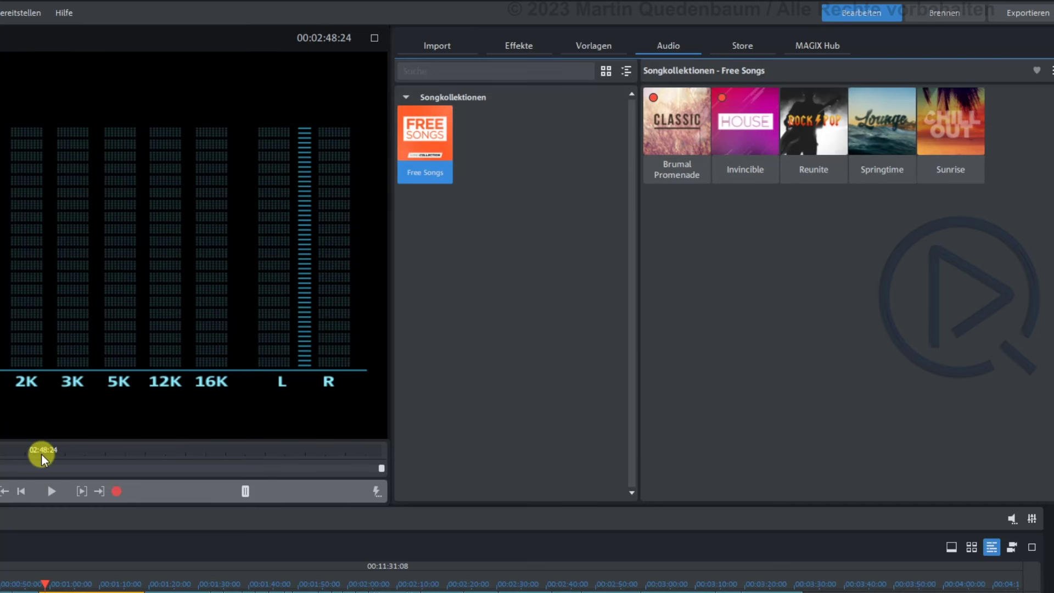
click(952, 146)
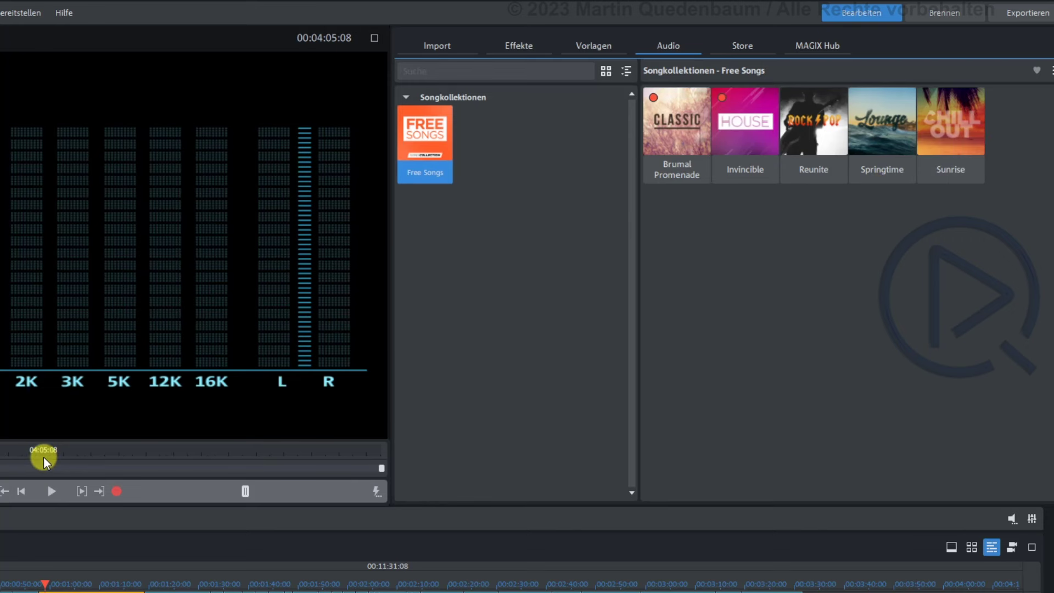
Place the song Sunrise at the start of track 2, importing it without copying the file into the project folder
mouse_move(981, 154)
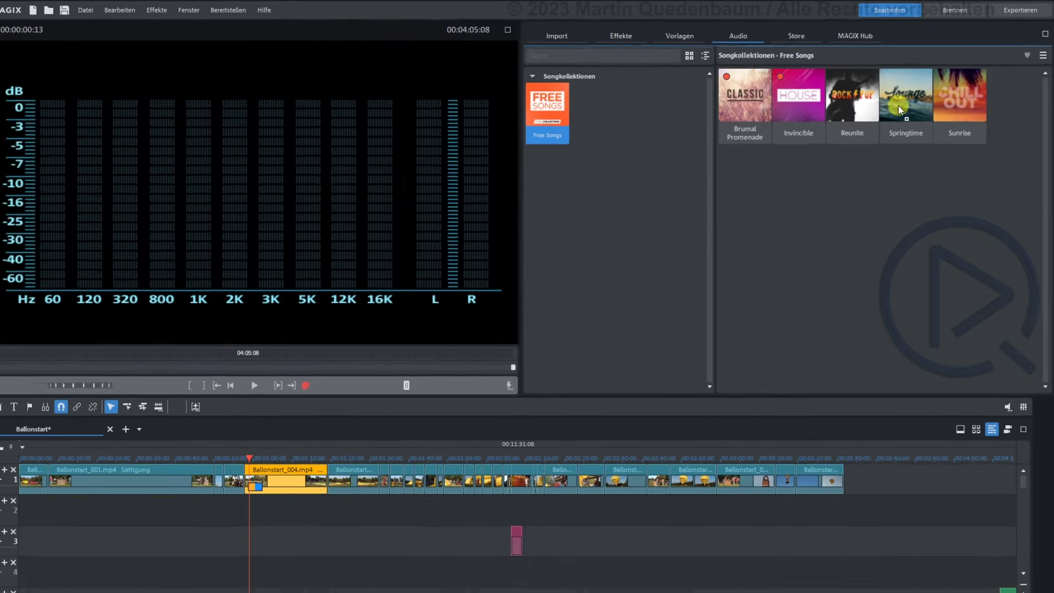
drag(981, 155, 117, 494)
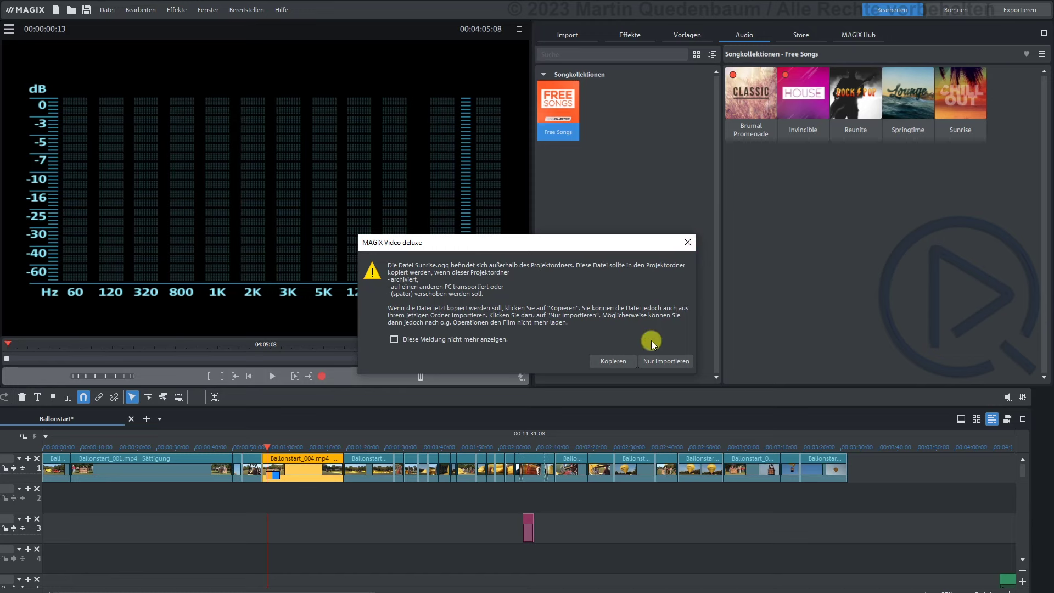
click(658, 363)
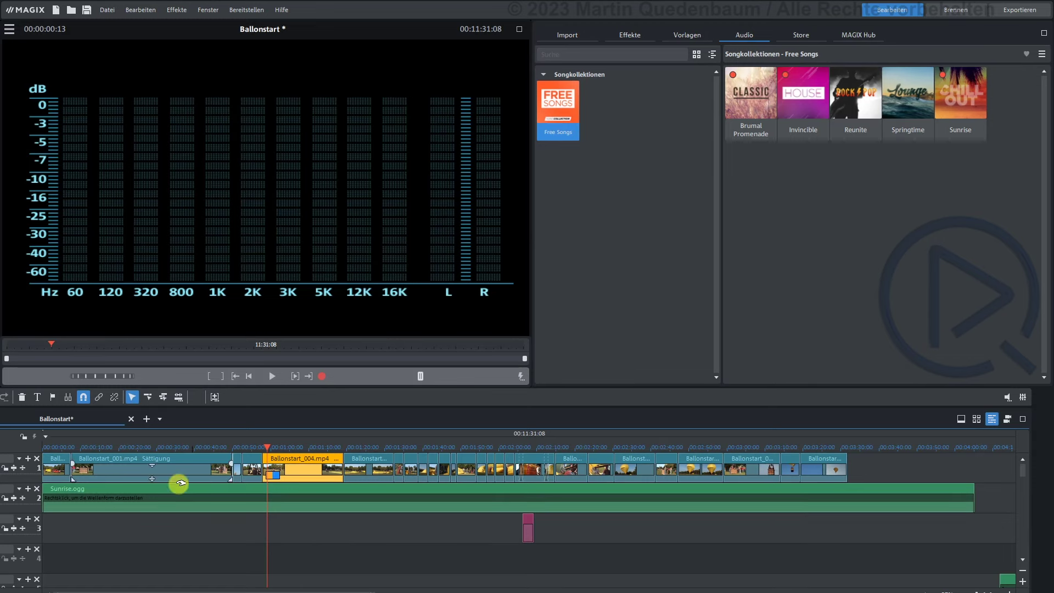
mouse_move(51, 505)
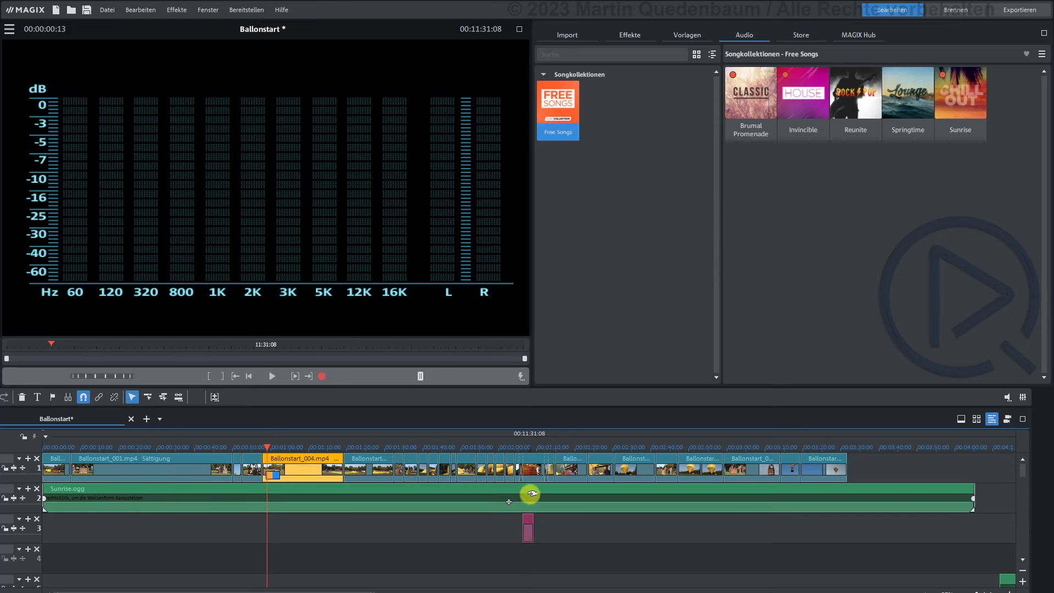
Play the film with its music at Ballonstart_004.mp4 and at the title "Hülle aufblasen", and move the playback position to 00:00:22:24
click(267, 446)
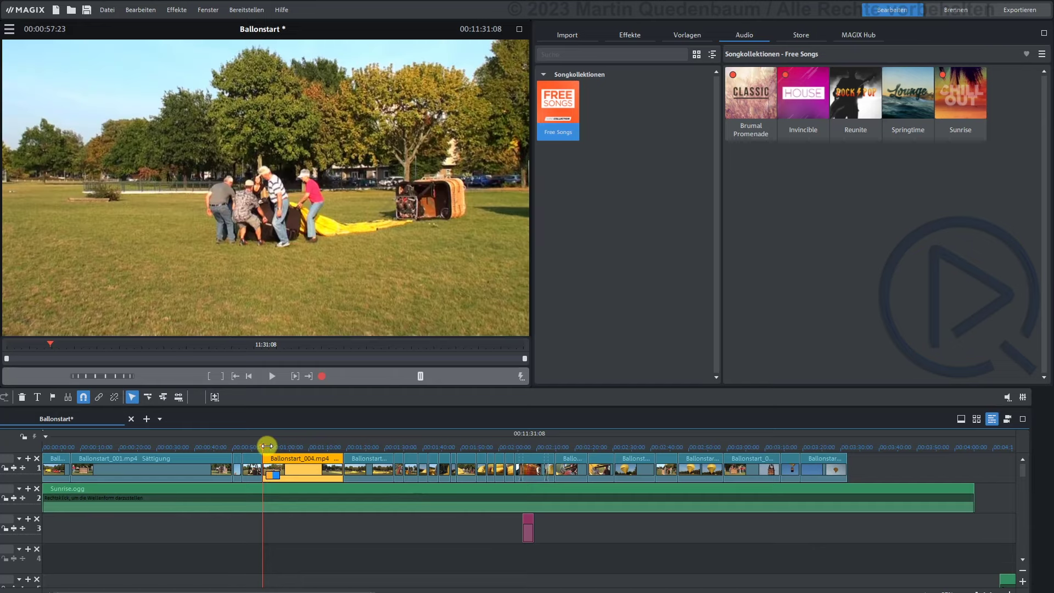
key(space)
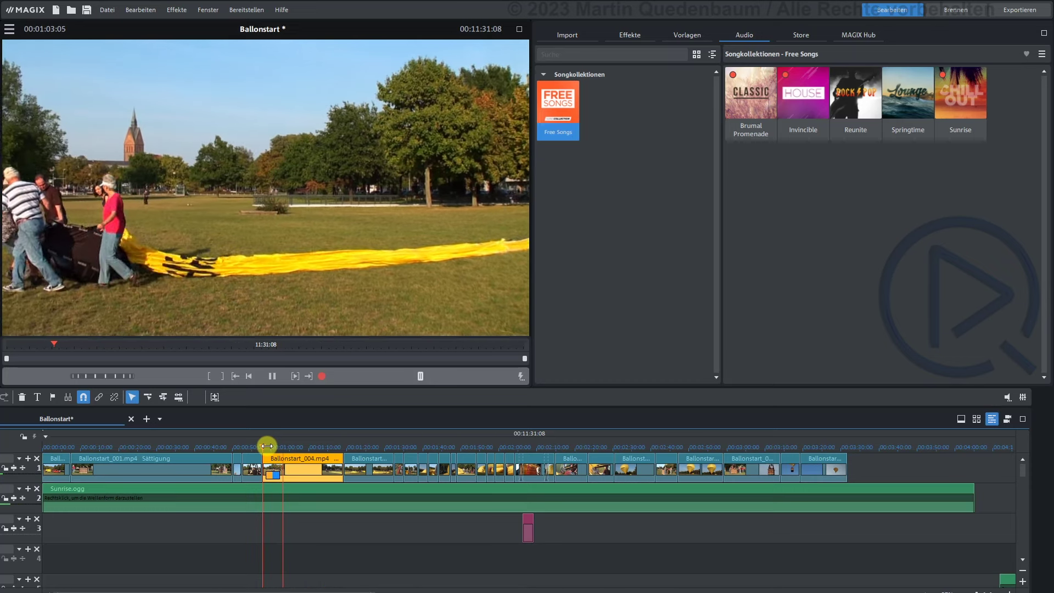
key(space)
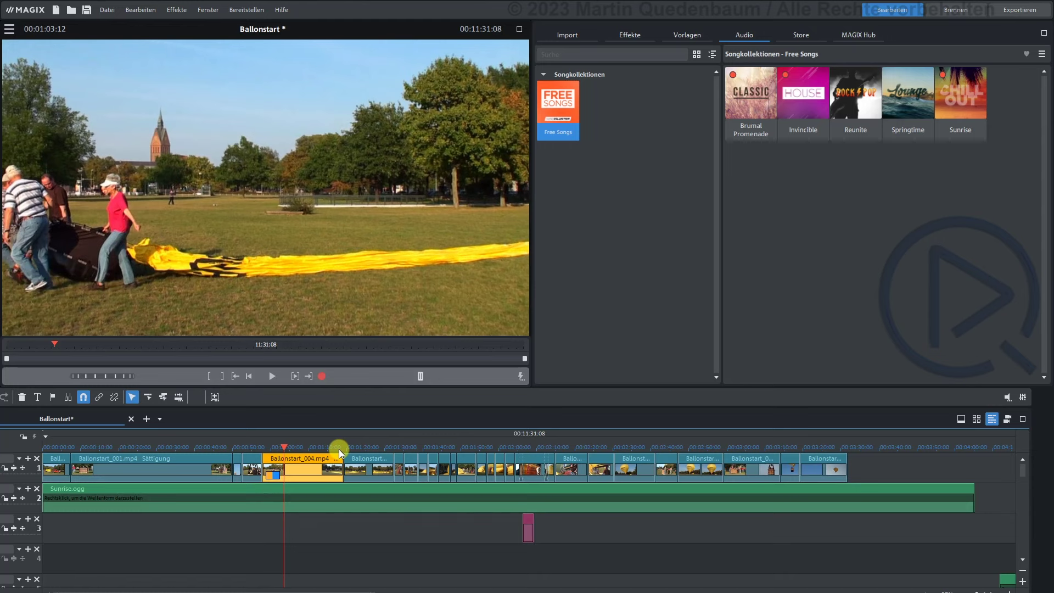
click(526, 448)
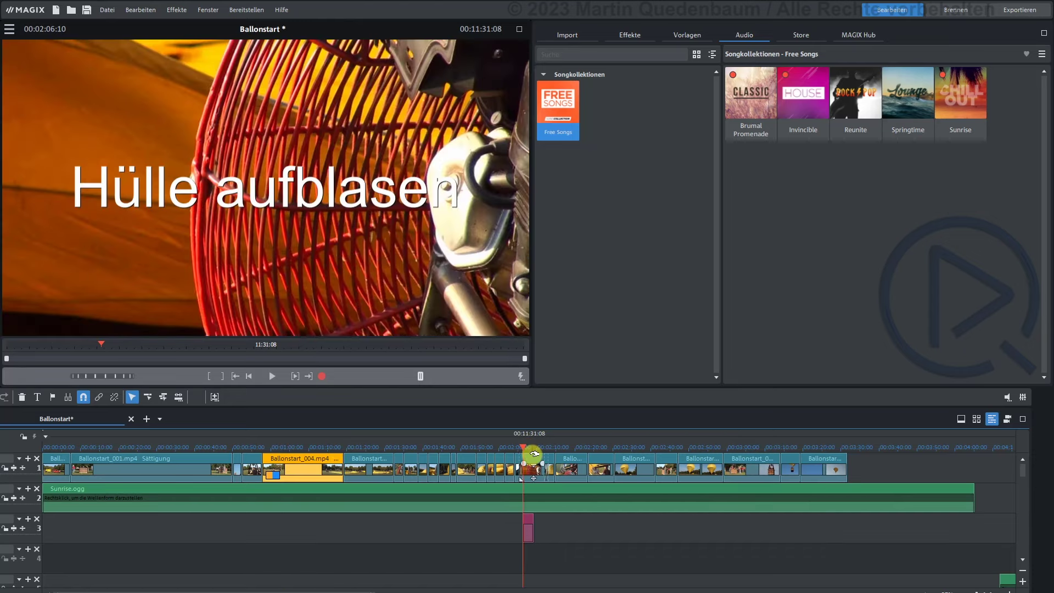
key(space)
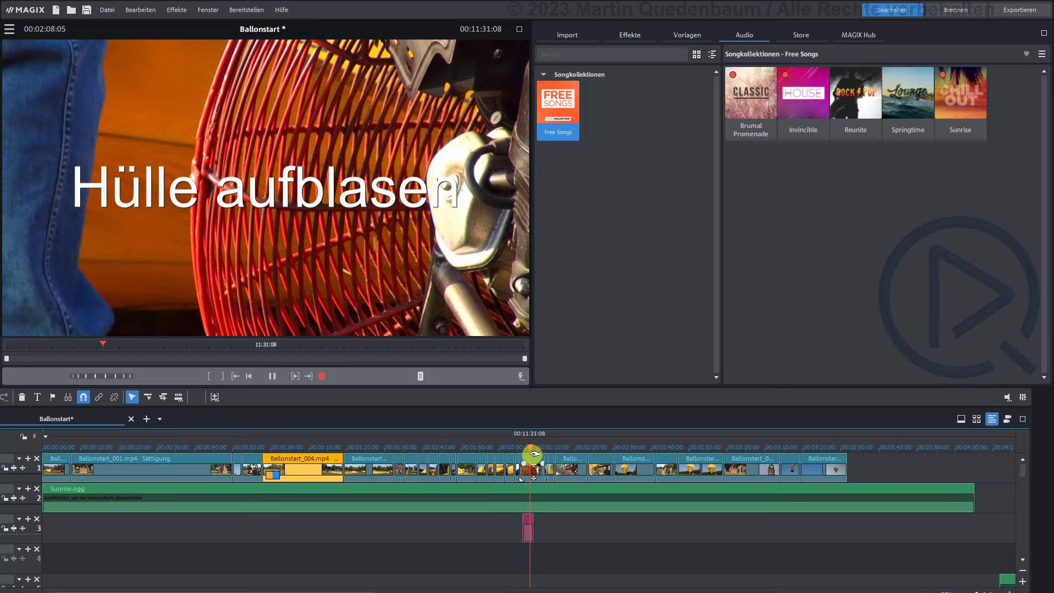
key(space)
click(130, 447)
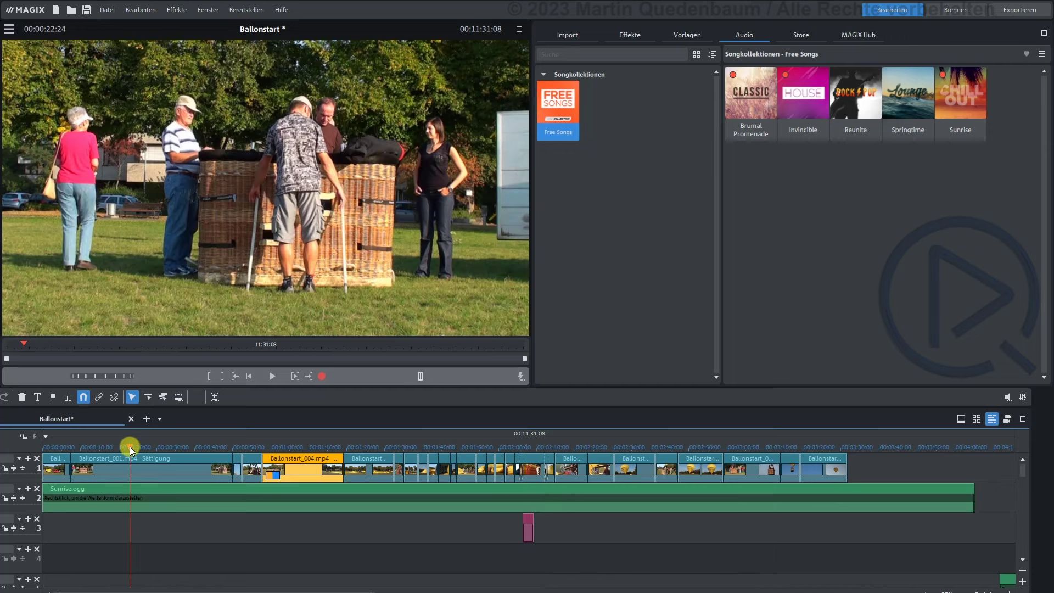
Play the film with its music in Ballonstart_001.mp4 from 00:00:22:24 and again from 00:00:21:02
key(space)
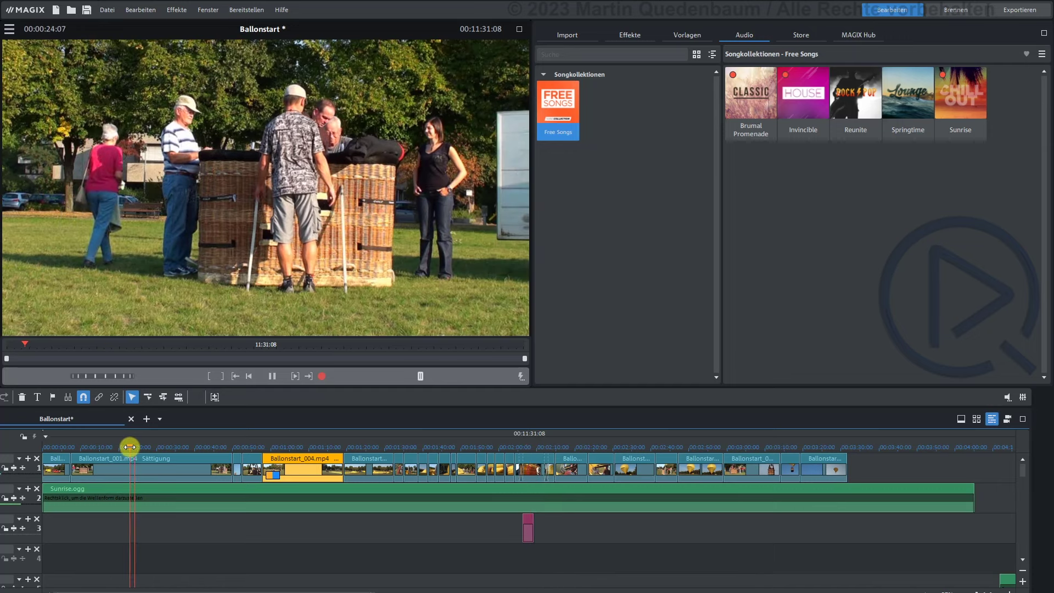
key(space)
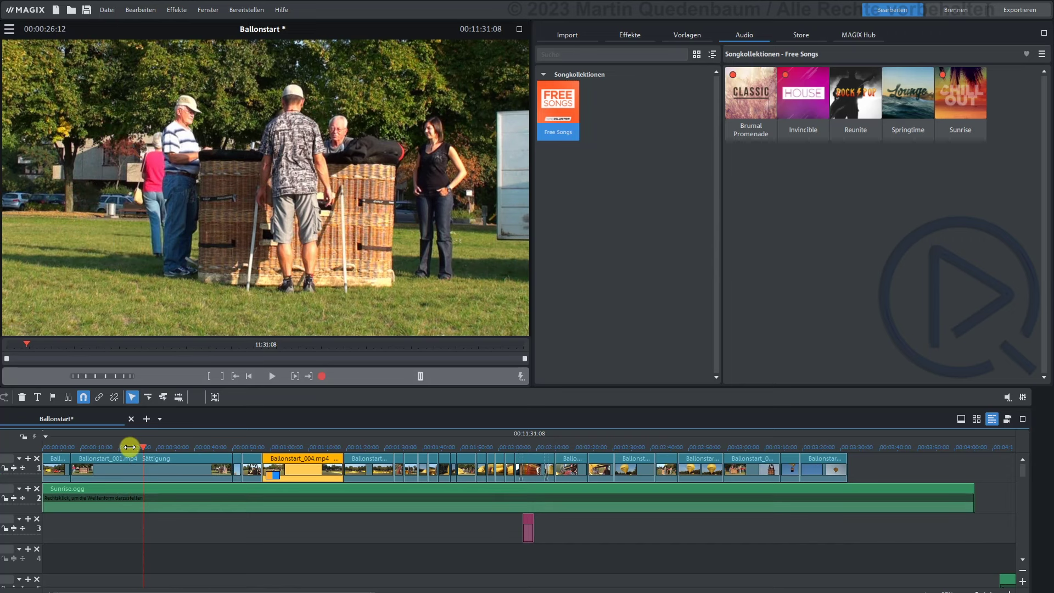
click(122, 447)
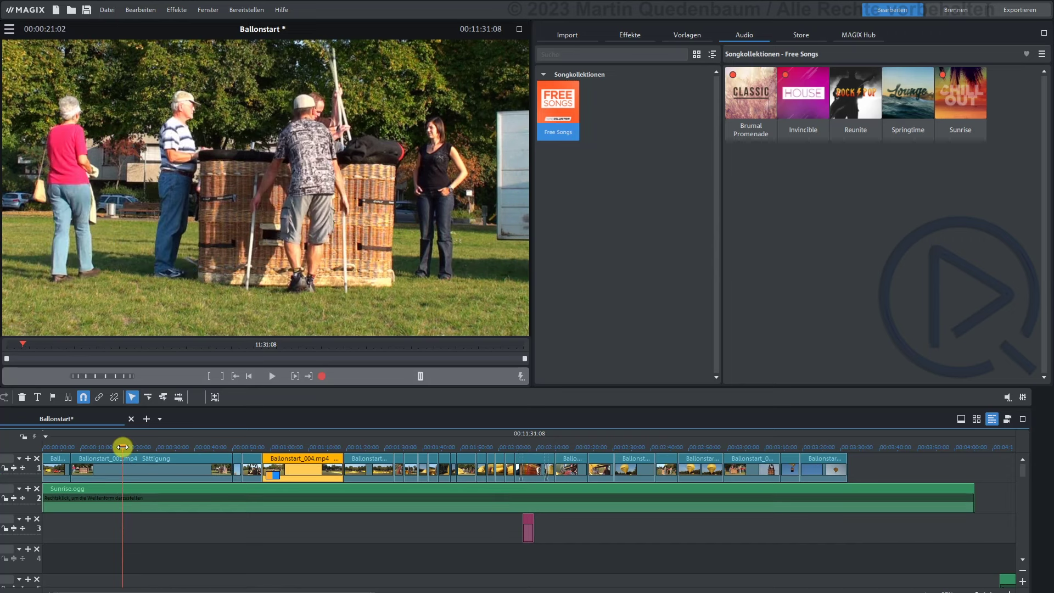
key(space)
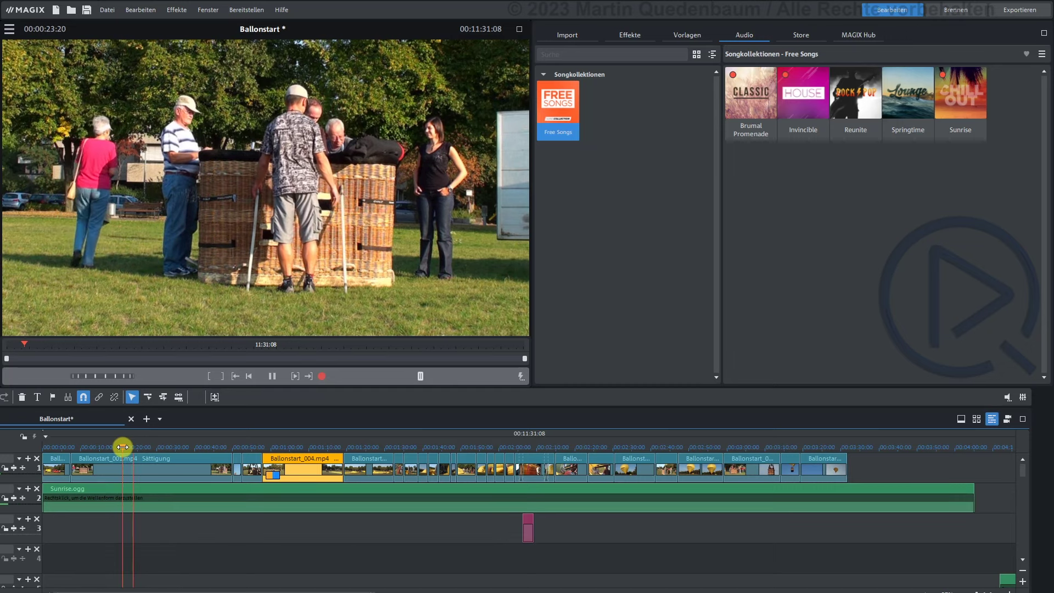
key(space)
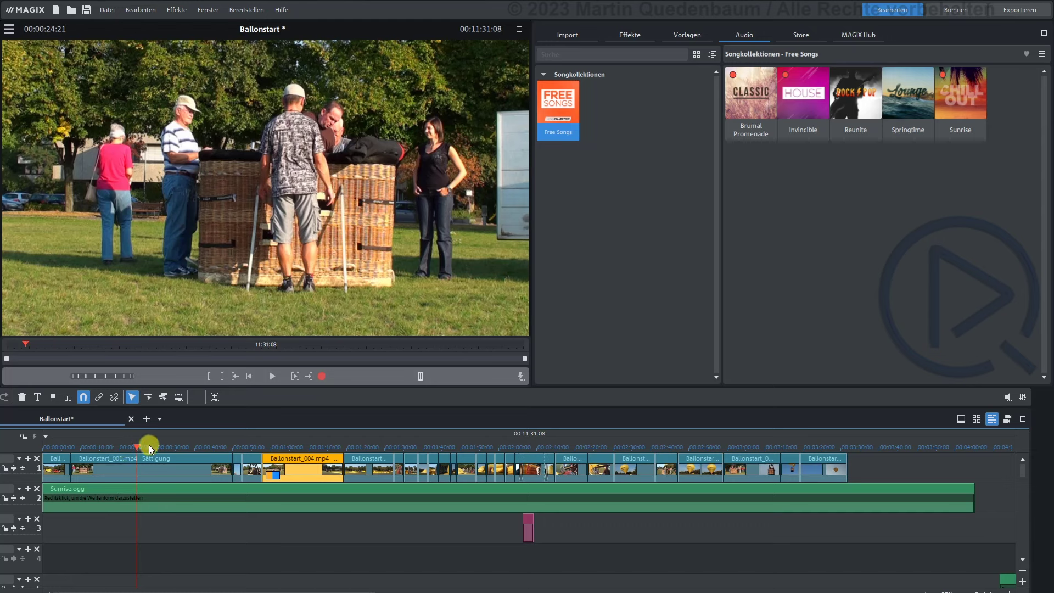
View the film at the title "Hülle aufblasen" and play the ascending balloon near 00:03:16 to judge the original sound
mouse_move(218, 508)
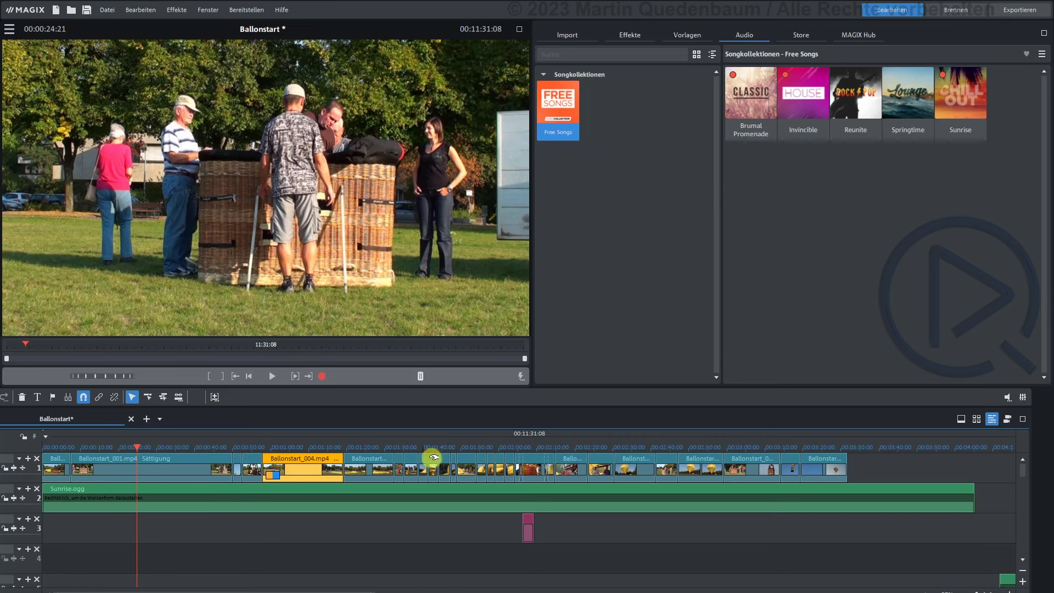
click(524, 447)
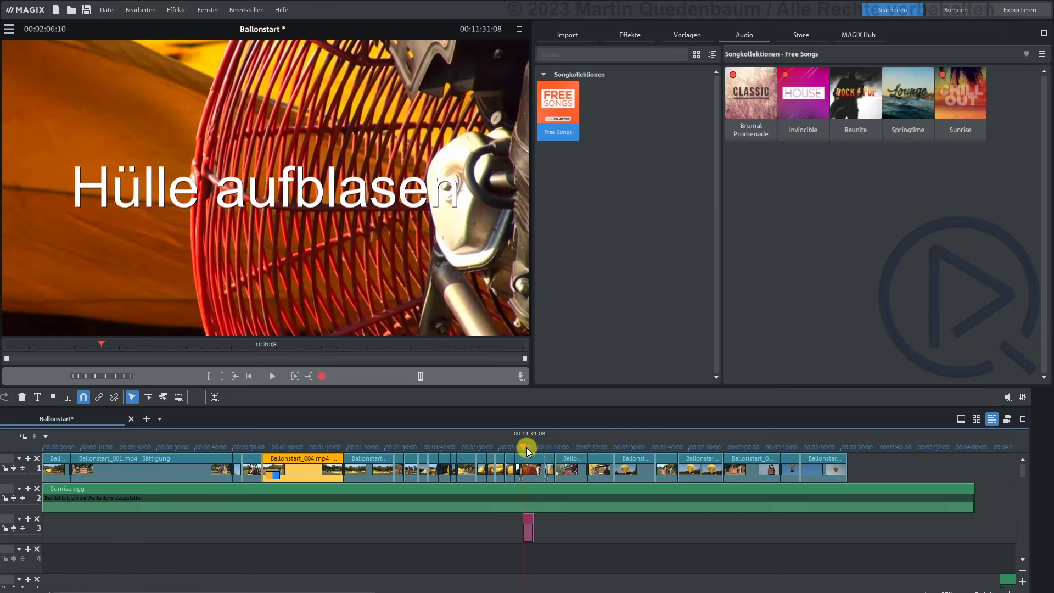
click(789, 444)
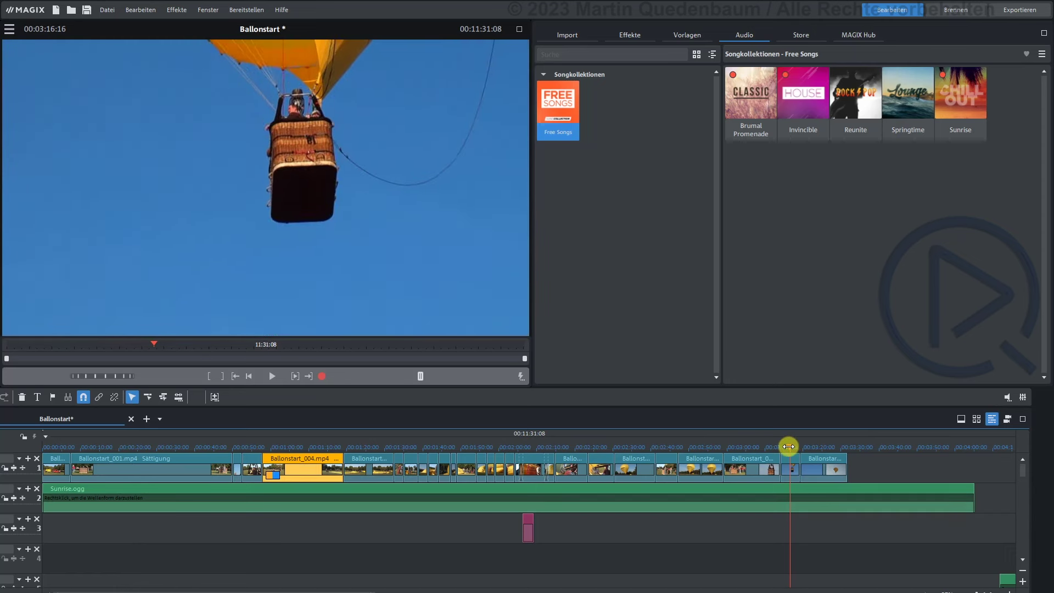
drag(790, 447, 788, 446)
key(space)
key(space)
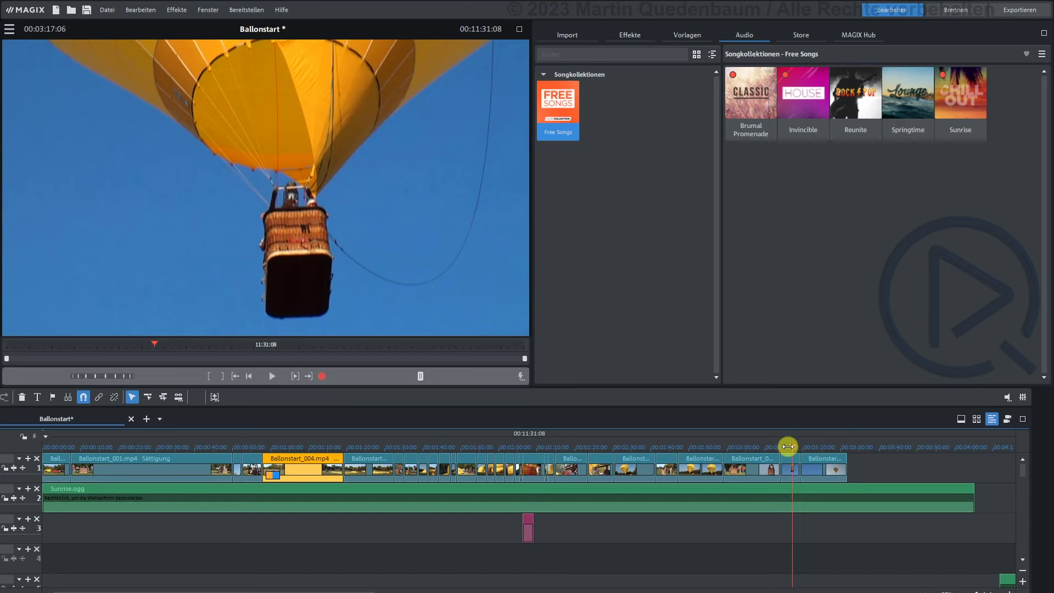
Select all clips on track 1 and reduce their volume to 25 in the general audio effects
drag(887, 464, 50, 464)
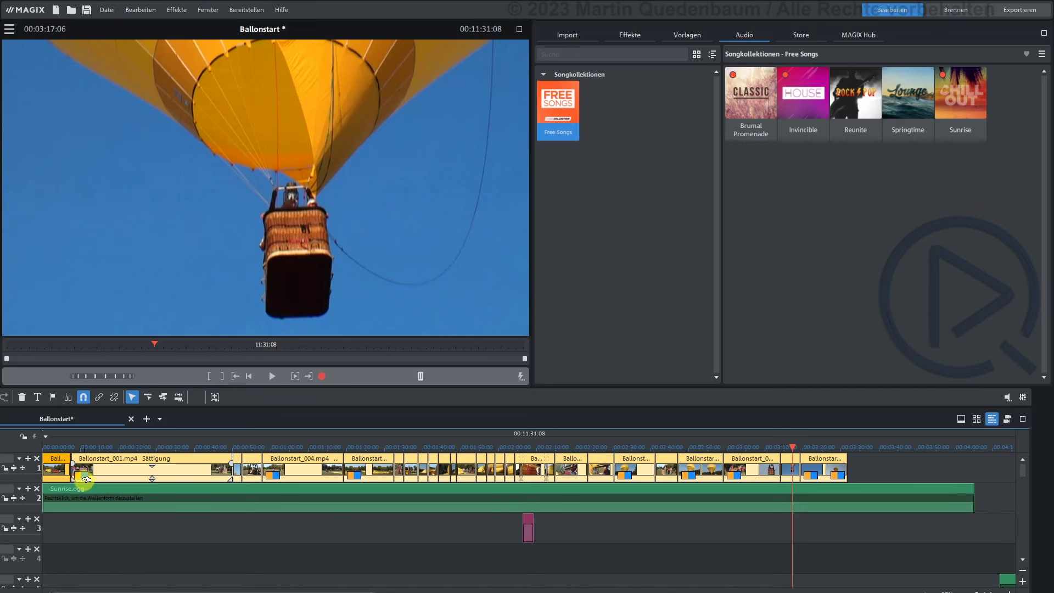
click(627, 40)
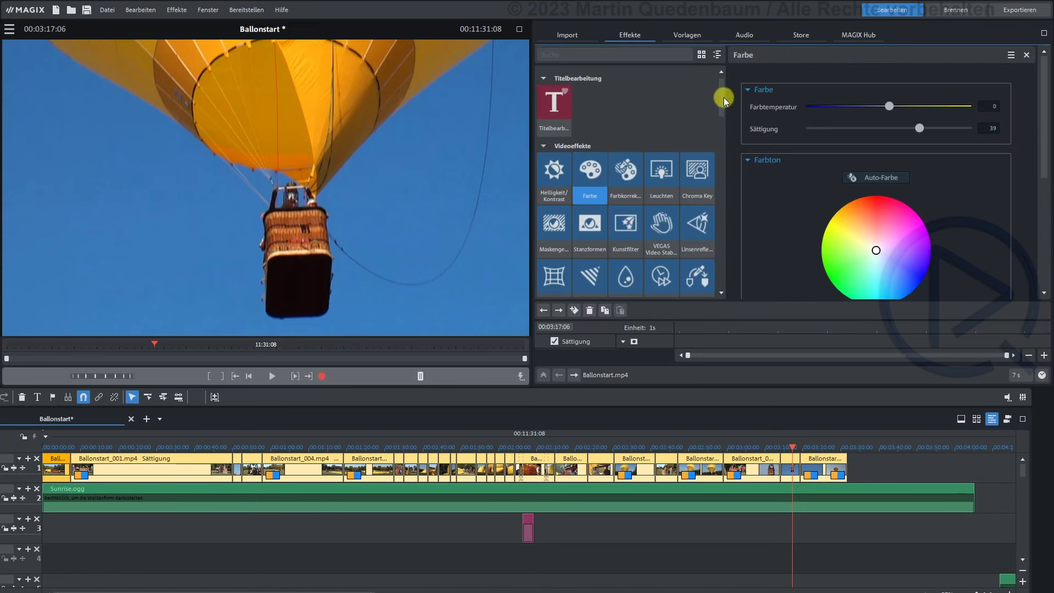
drag(723, 97, 723, 174)
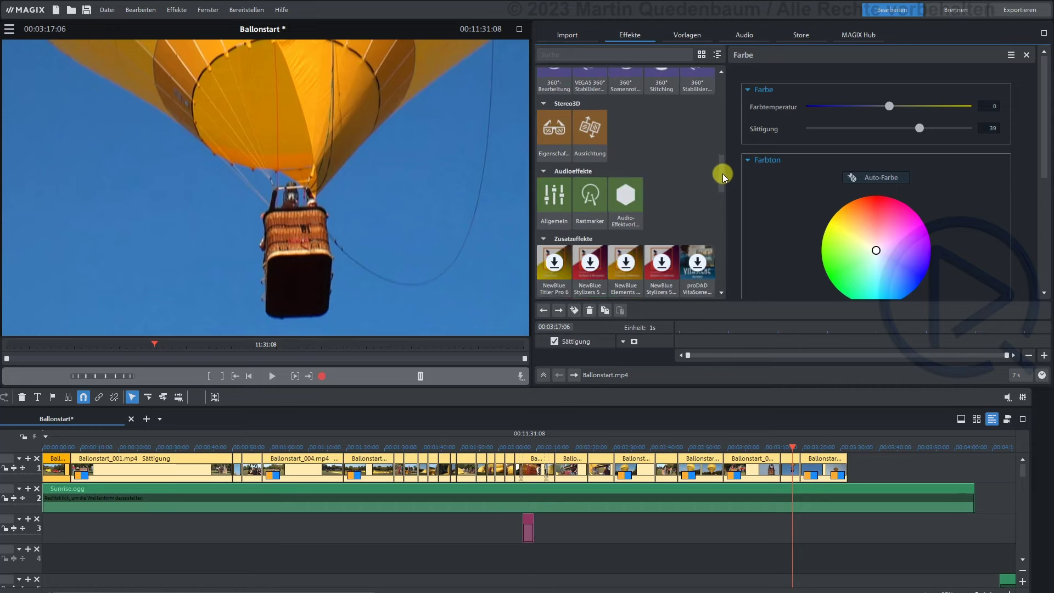
click(551, 186)
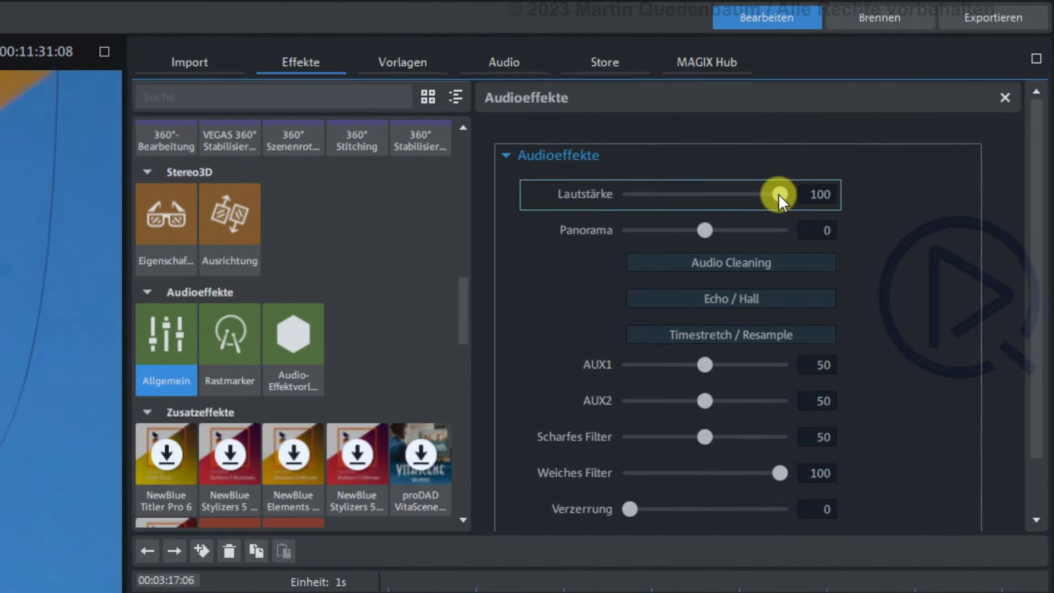
drag(778, 193, 666, 201)
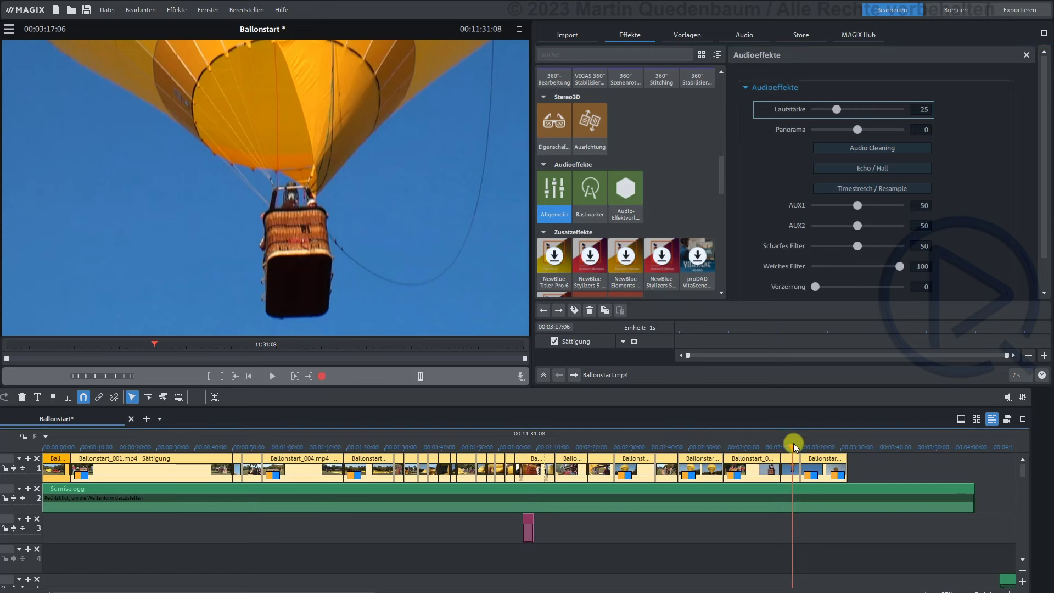
Play the ascending balloon from about 00:03:14, set the selected clips' volume to 35, and replay the passage to check the balance
double_click(783, 444)
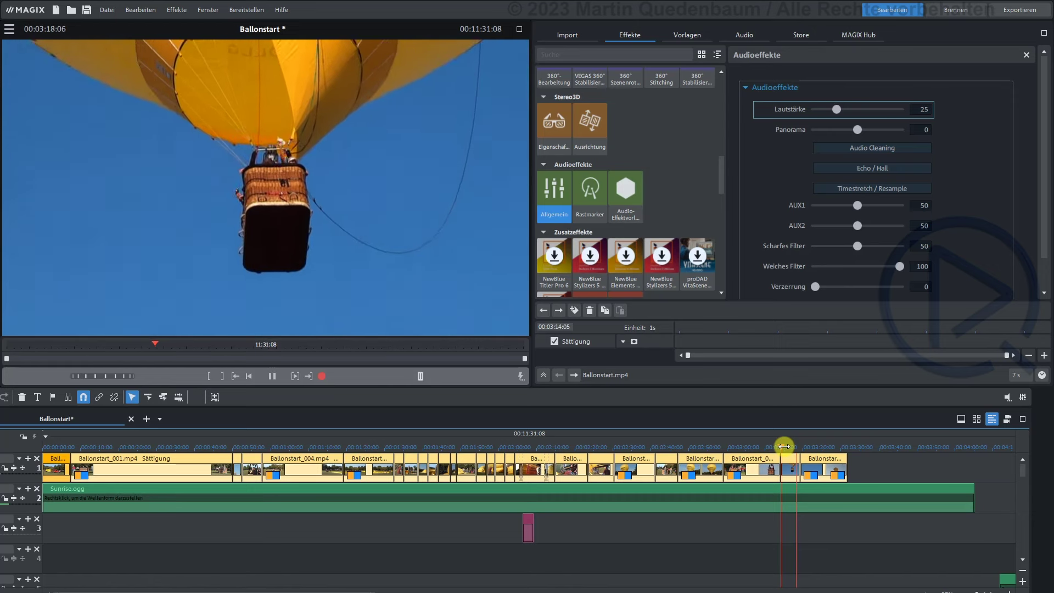
key(space)
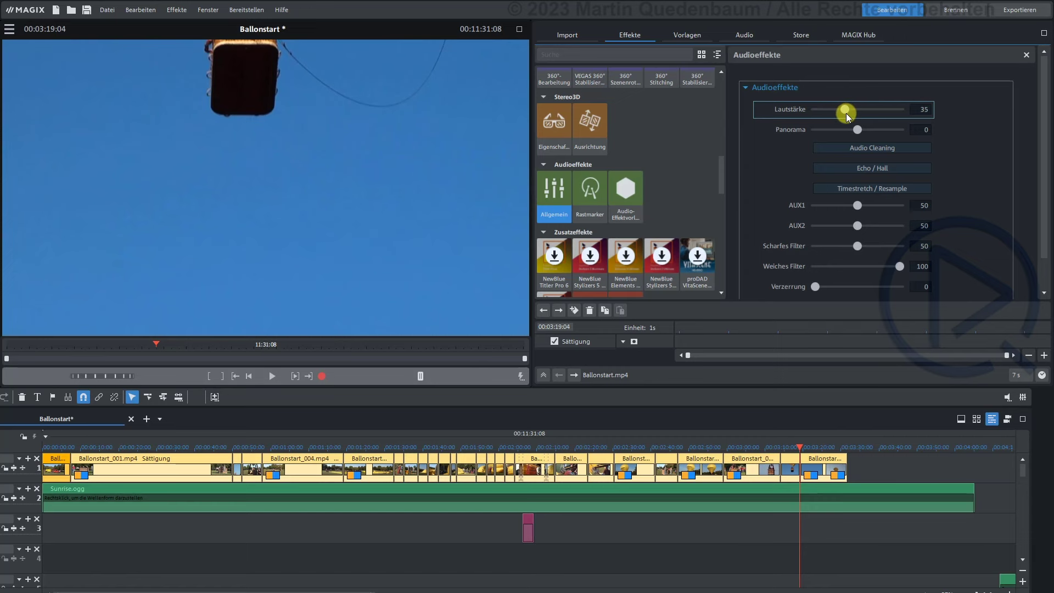
drag(799, 444, 786, 446)
key(space)
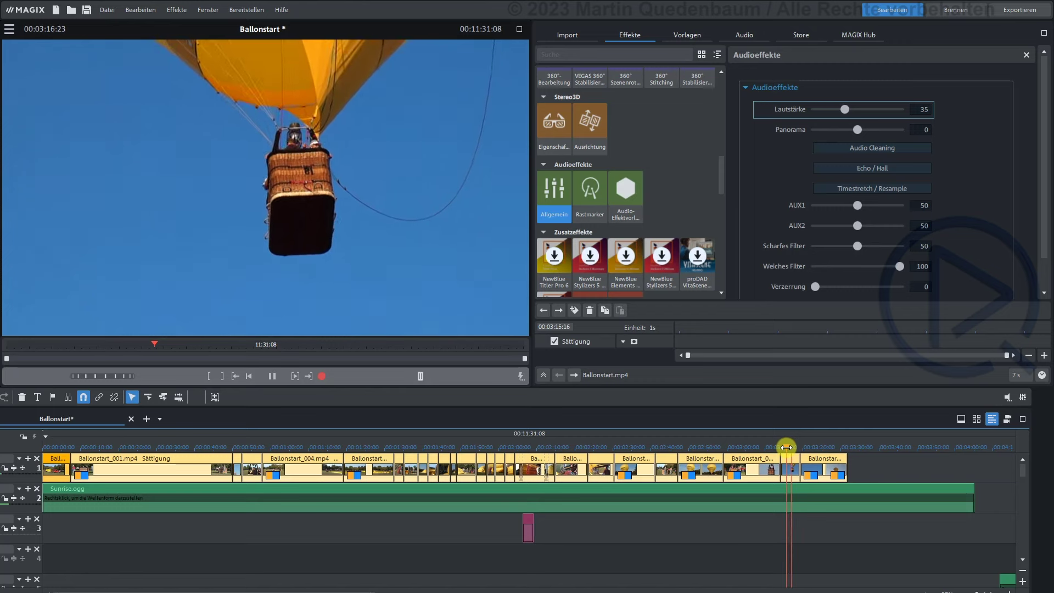
key(space)
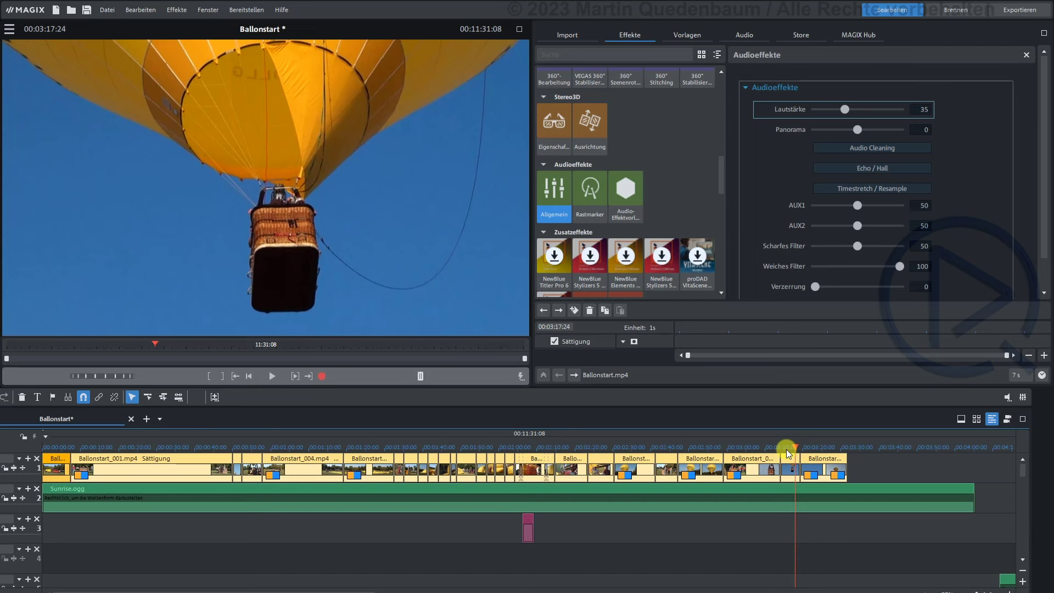
click(794, 446)
key(space)
key(space)
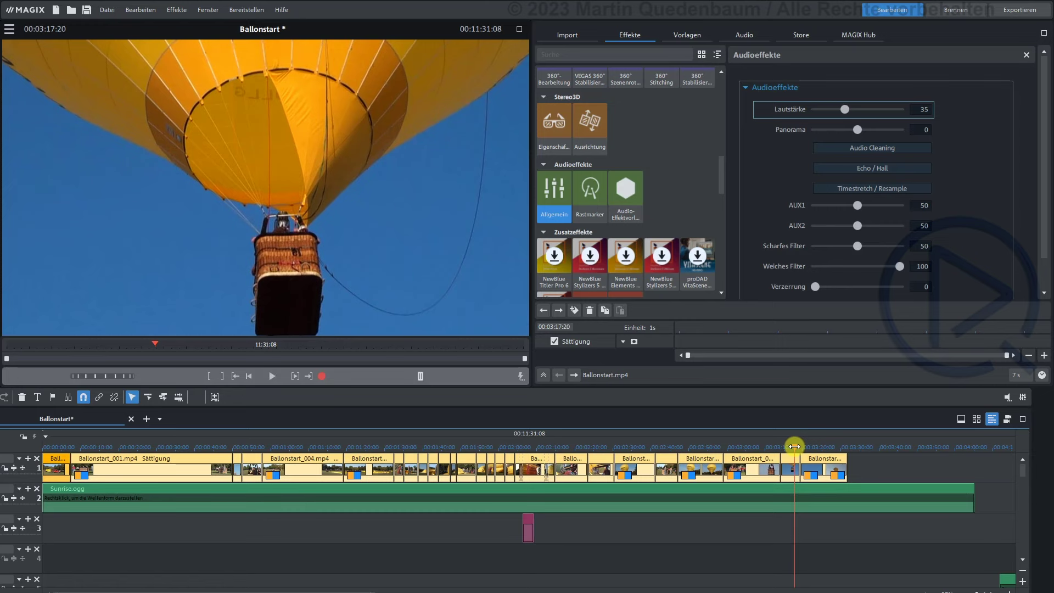
Play the film at the title "Hülle aufblasen" to check the fan noise against the music
click(525, 446)
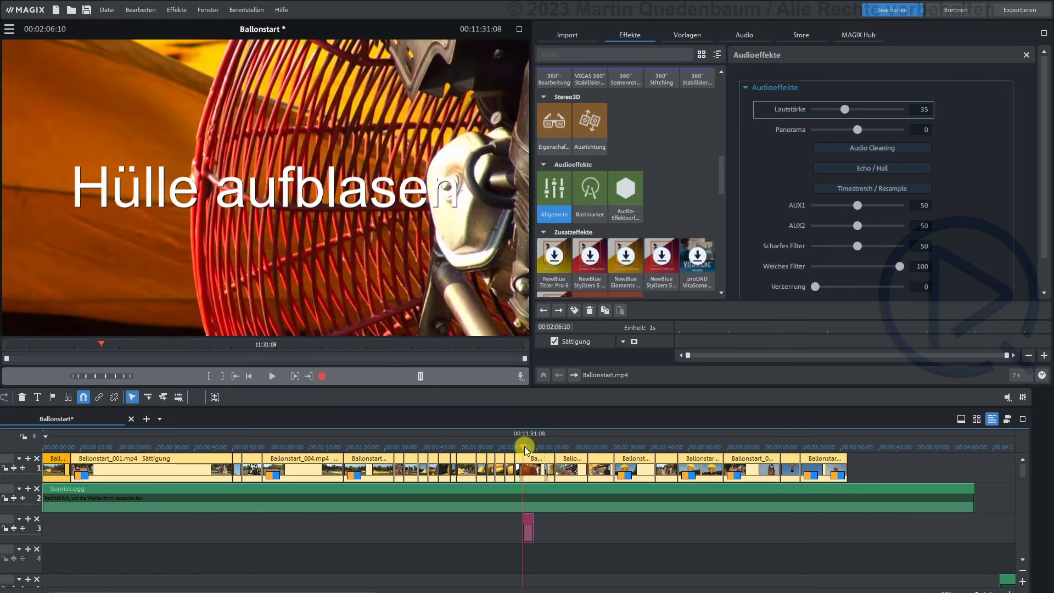
key(space)
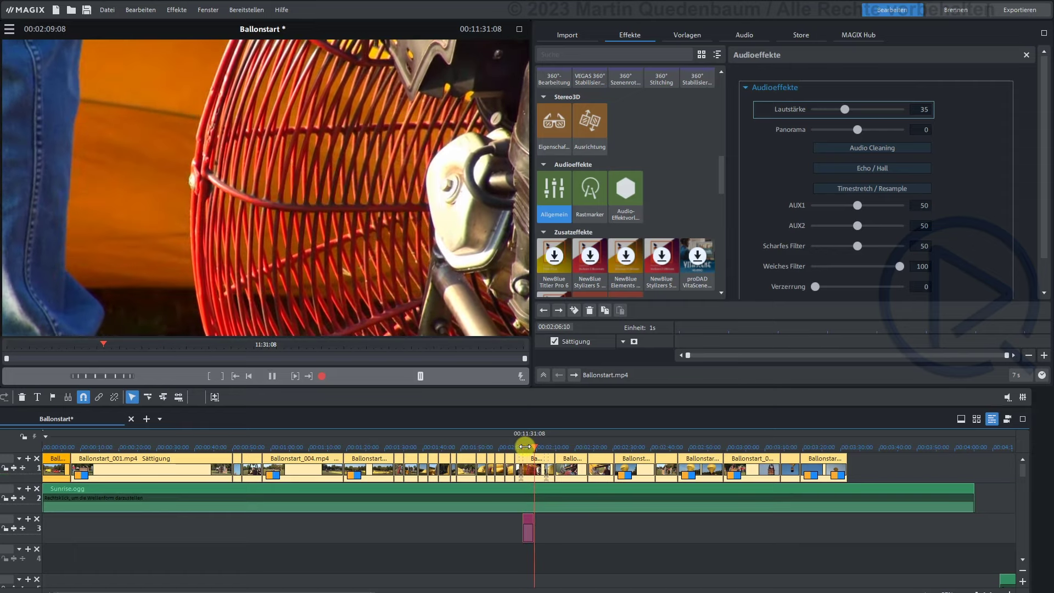
key(space)
click(528, 446)
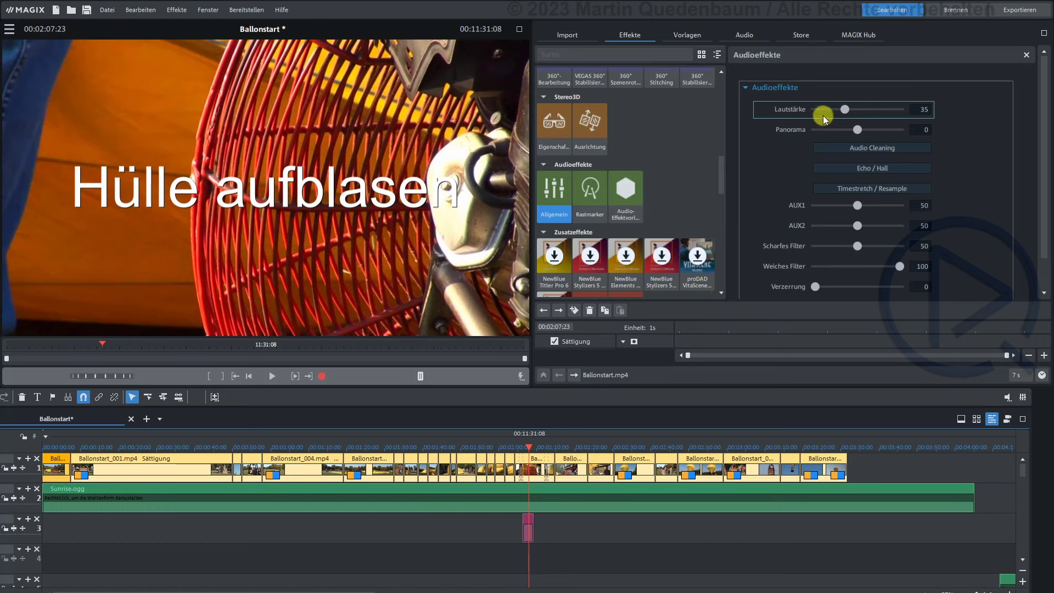
click(626, 455)
key(Tab)
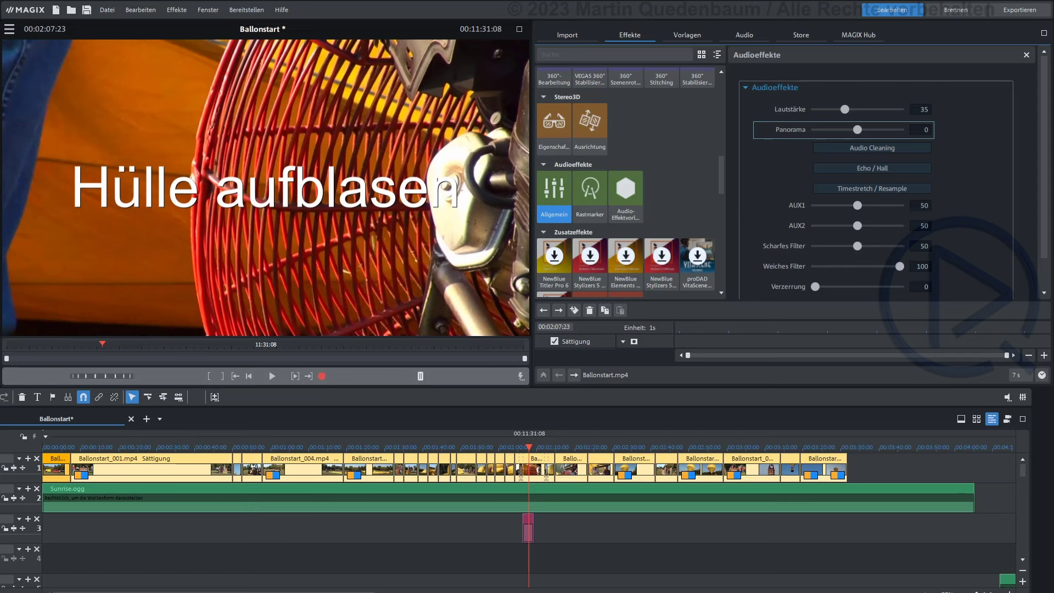
Set the volume of only the fan clip Ballonstart_019.mp4 to 15 and play it from just before its start
click(537, 467)
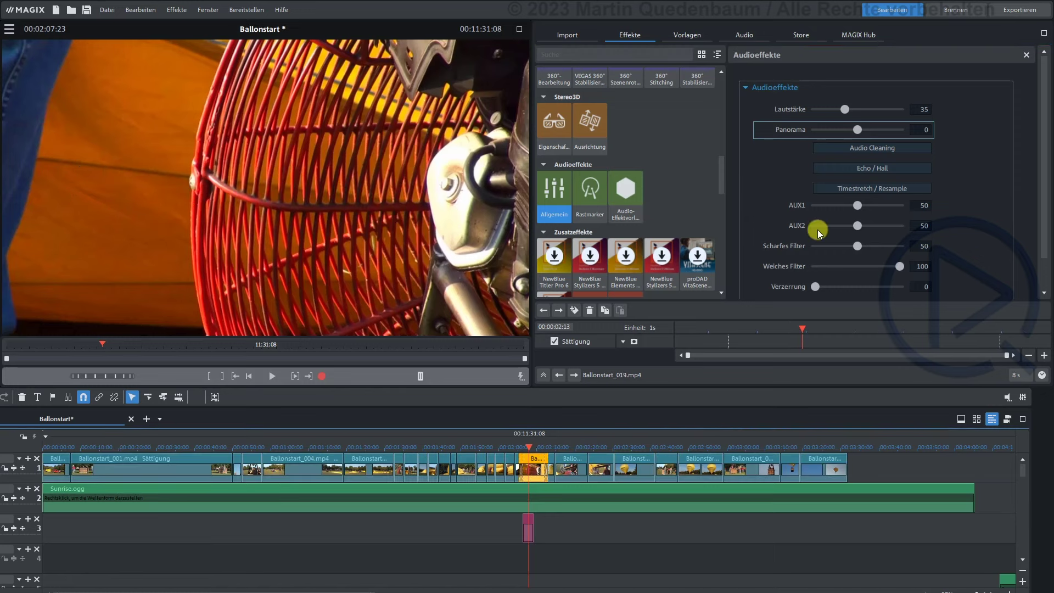
click(925, 109)
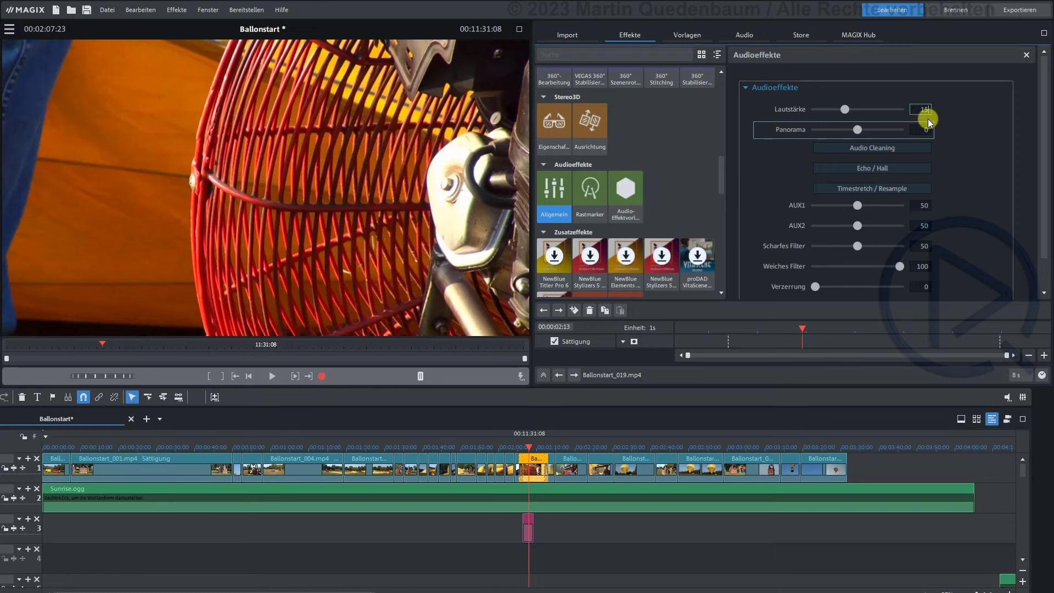
key(Return)
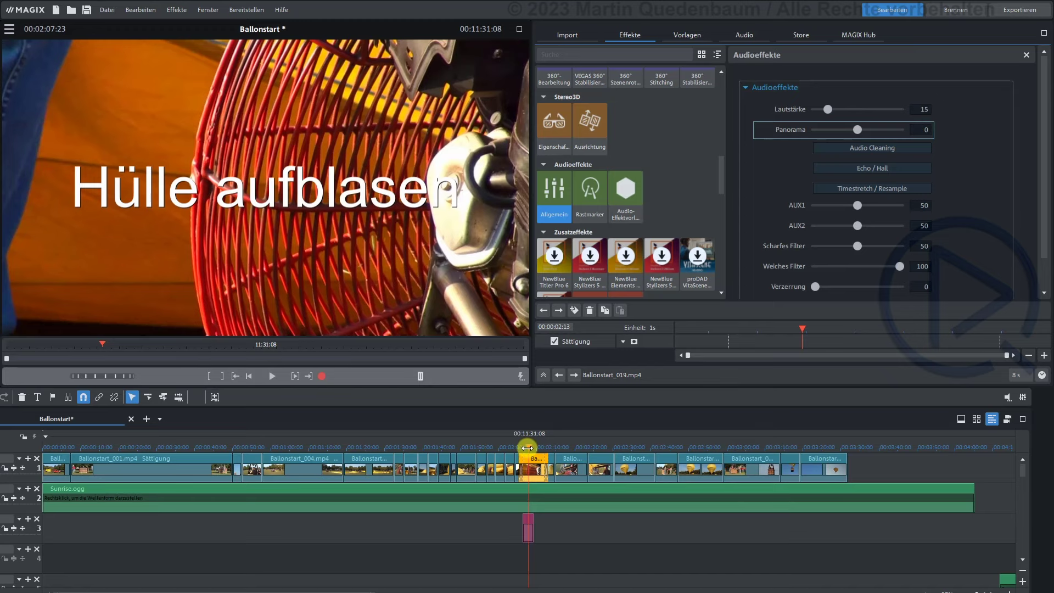
drag(527, 447, 522, 449)
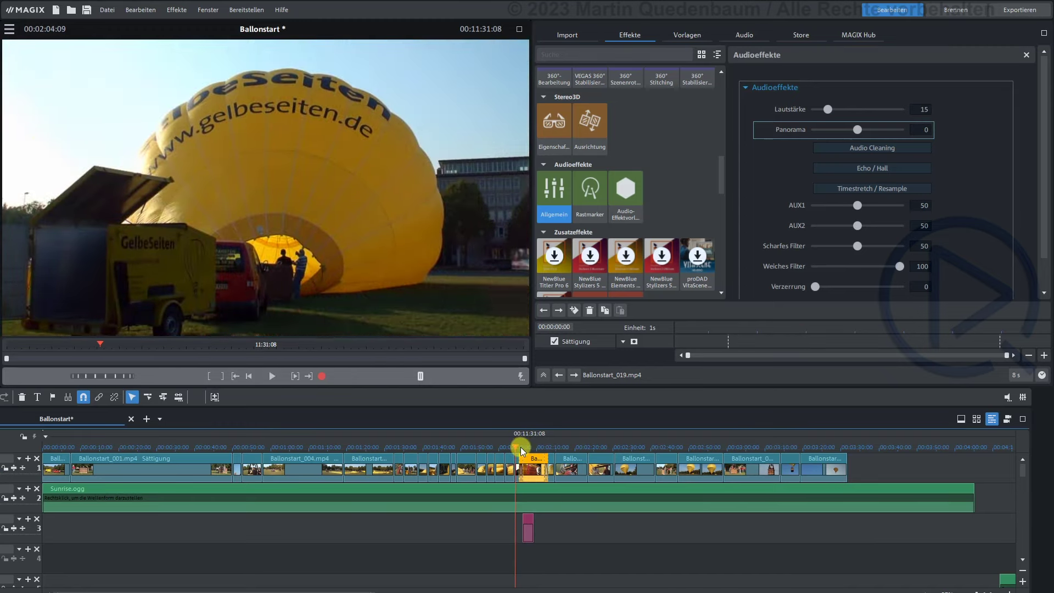
key(space)
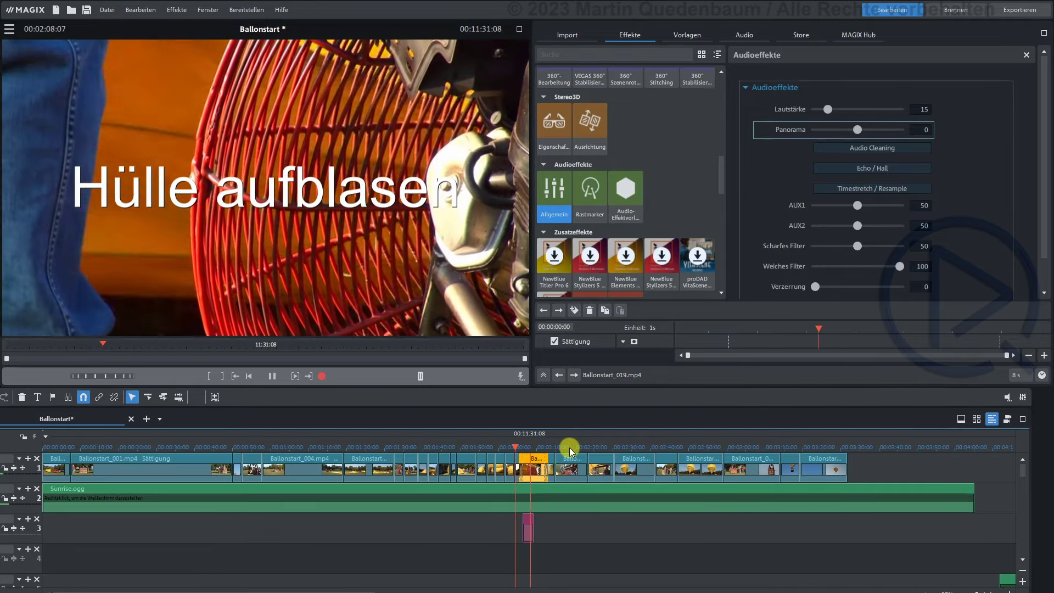
key(space)
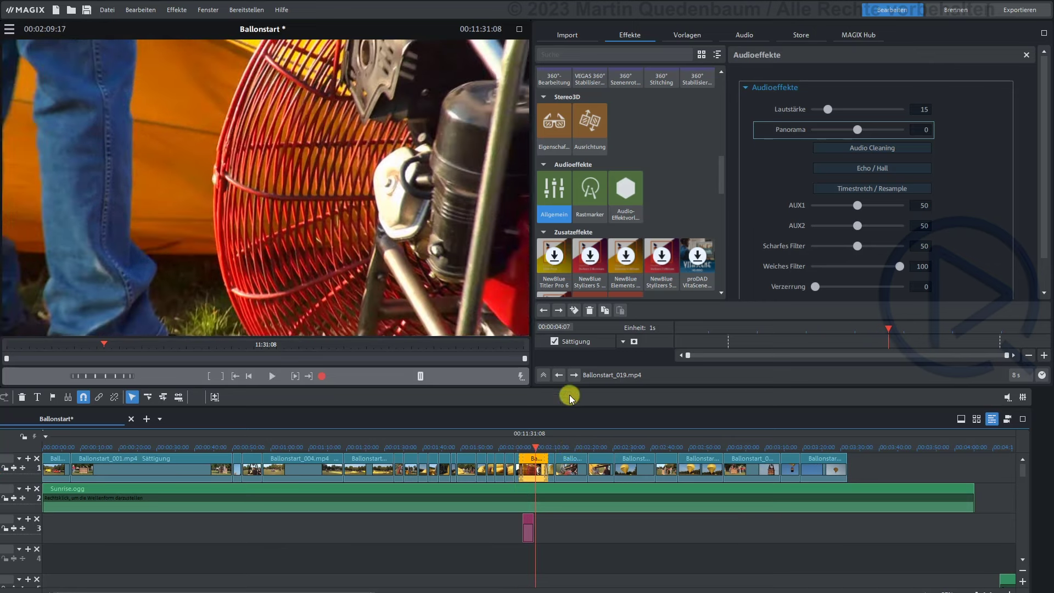
Set the volume of Ballonstart_019.mp4 to 25 and replay its opening with the title
click(922, 109)
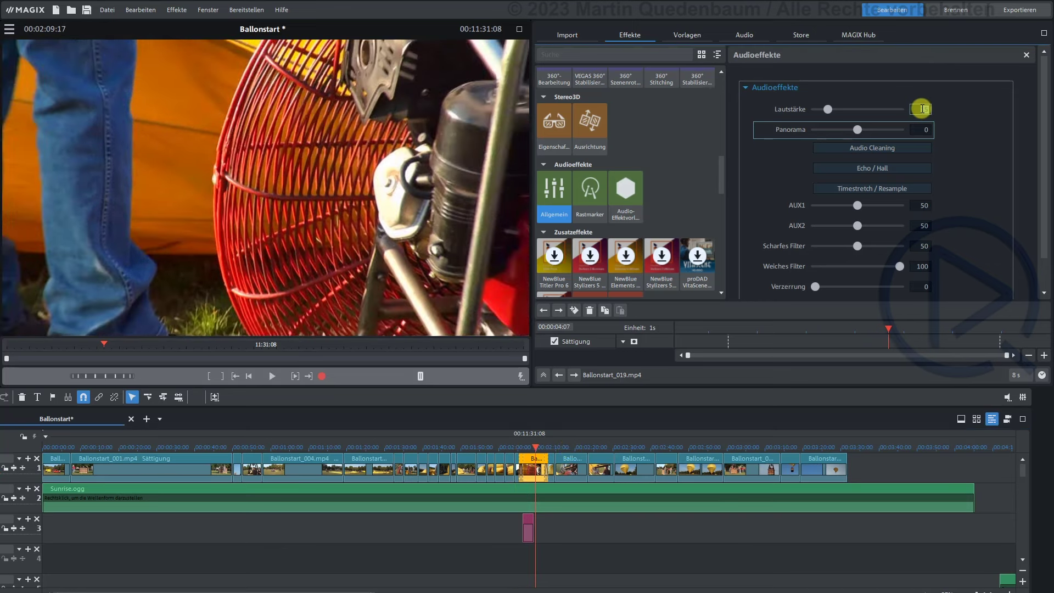
text(25)
key(Return)
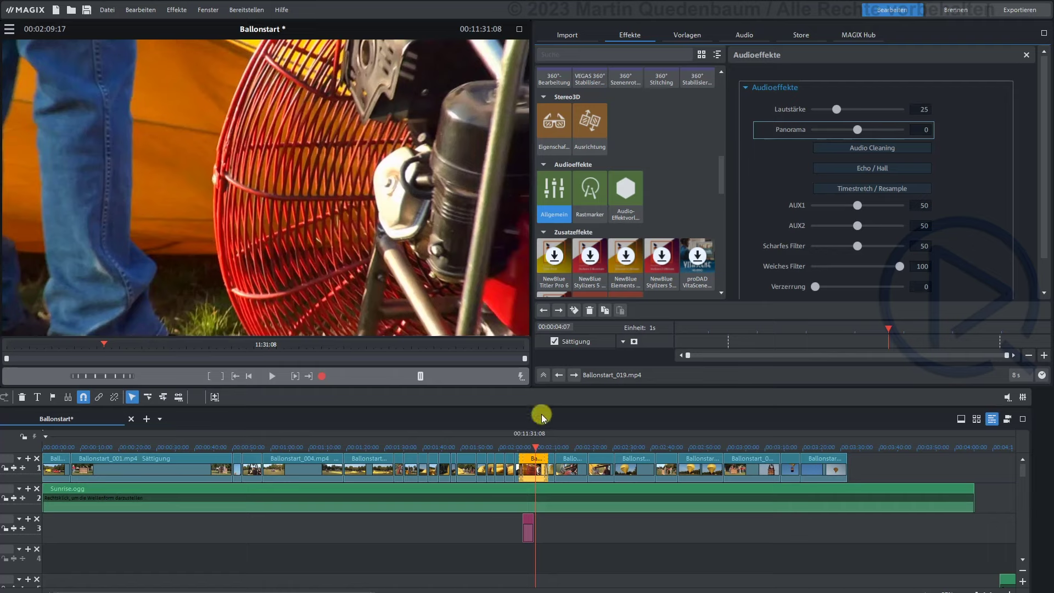
drag(534, 443, 522, 443)
key(space)
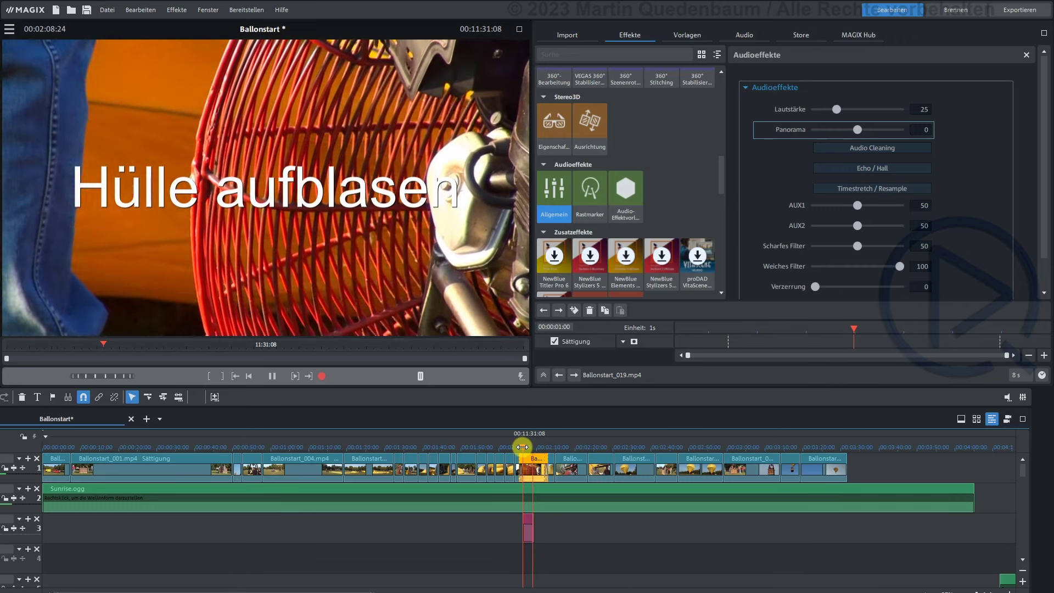
key(space)
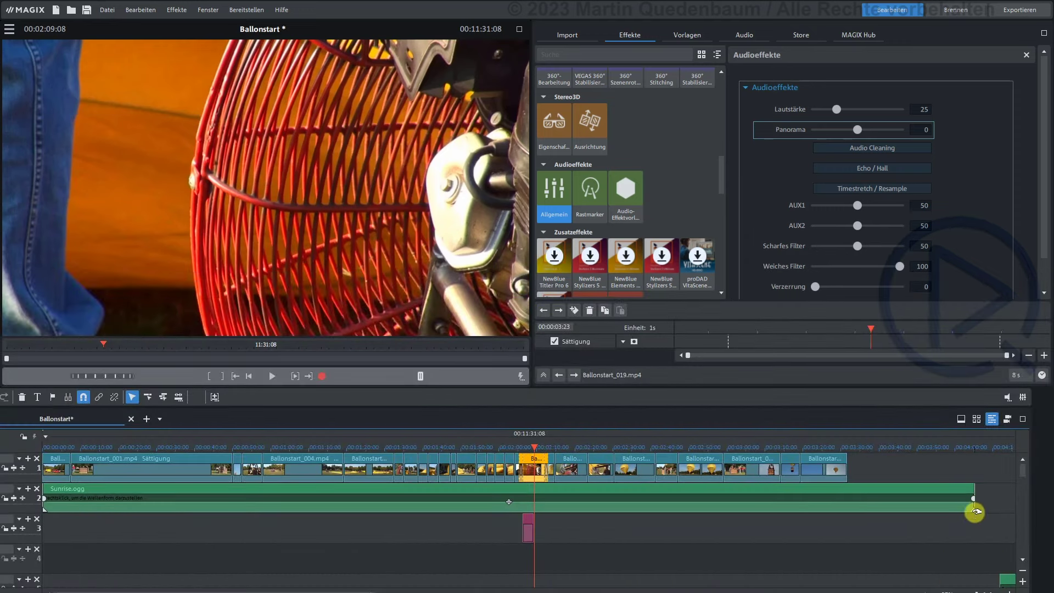
Shorten the song Sunrise on track 2 to end with the last clip on track 1, and play the film's ending
drag(972, 505, 847, 507)
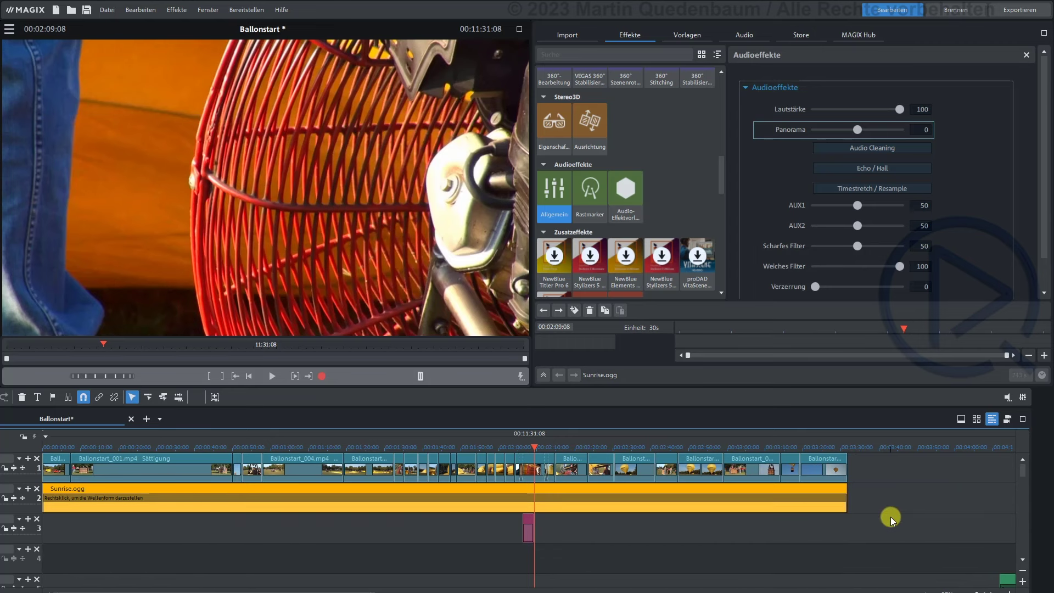
double_click(815, 446)
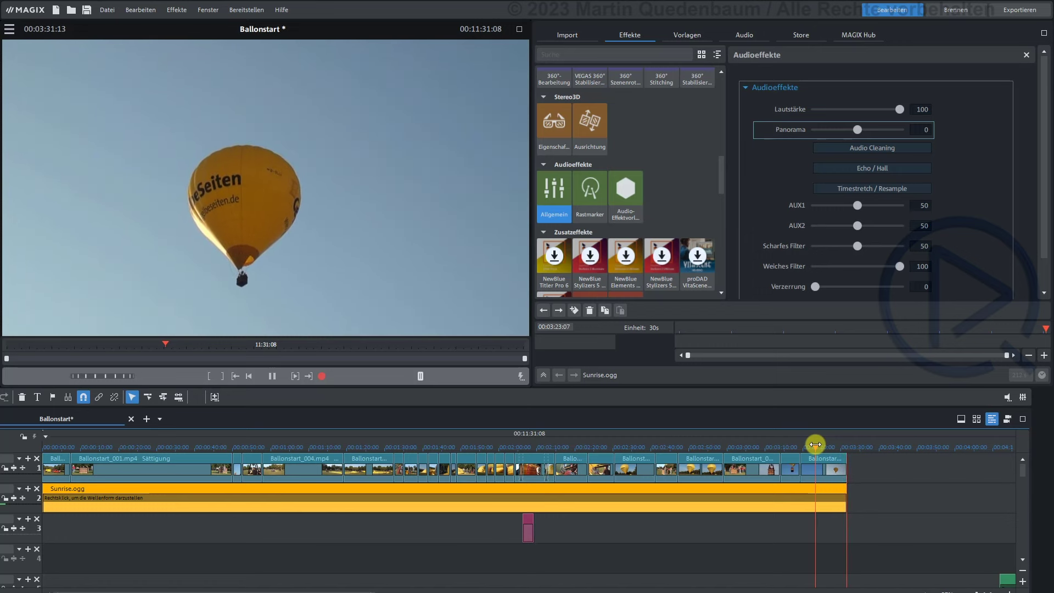
Add a short fade-out at the end of the song Sunrise on track 2 and play the film's ending
drag(815, 444, 835, 447)
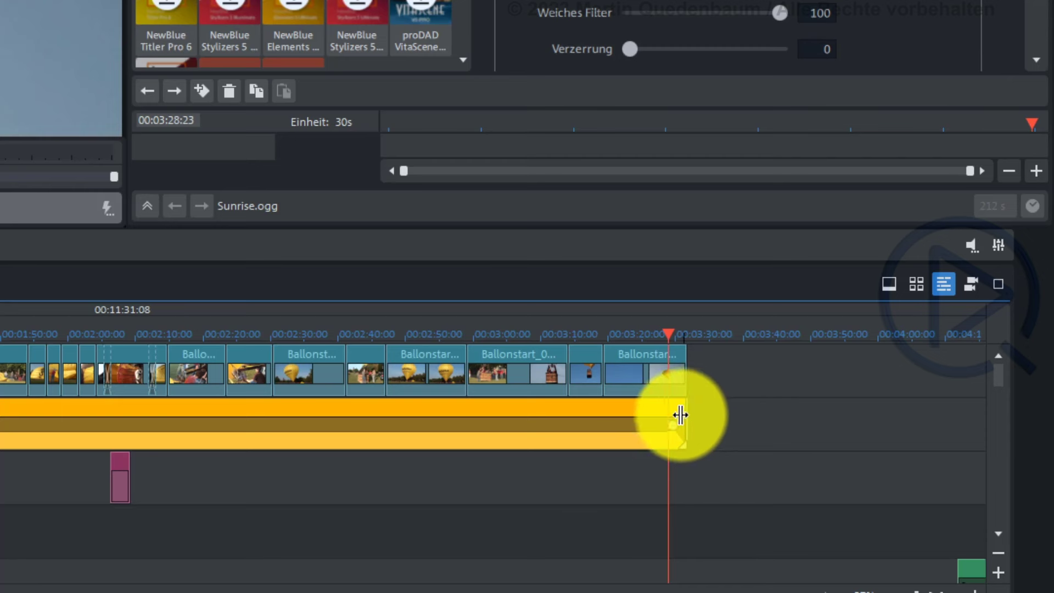
click(656, 336)
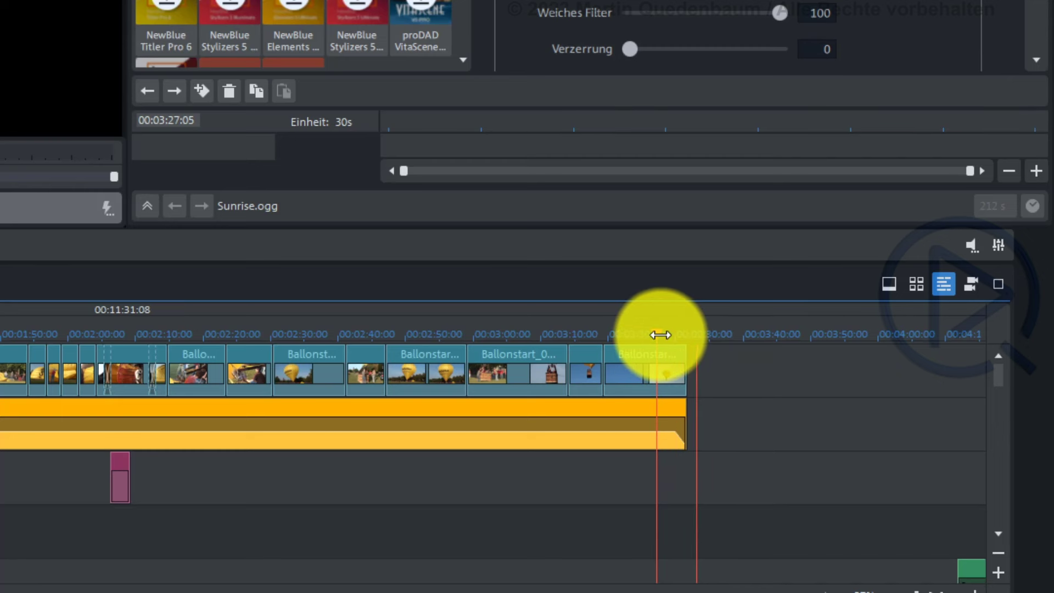
click(655, 334)
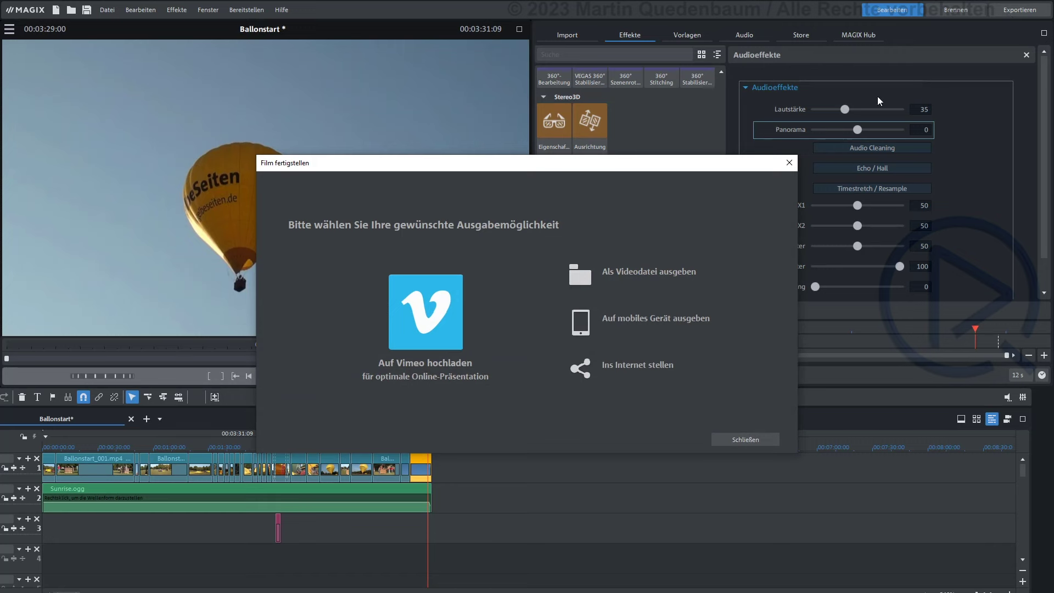
click(655, 272)
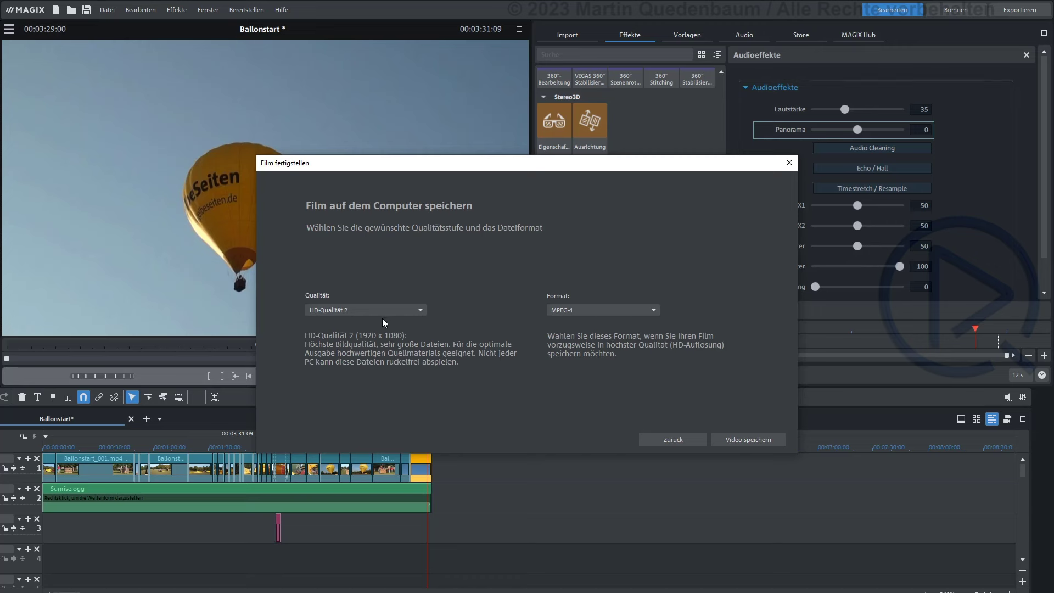
click(416, 312)
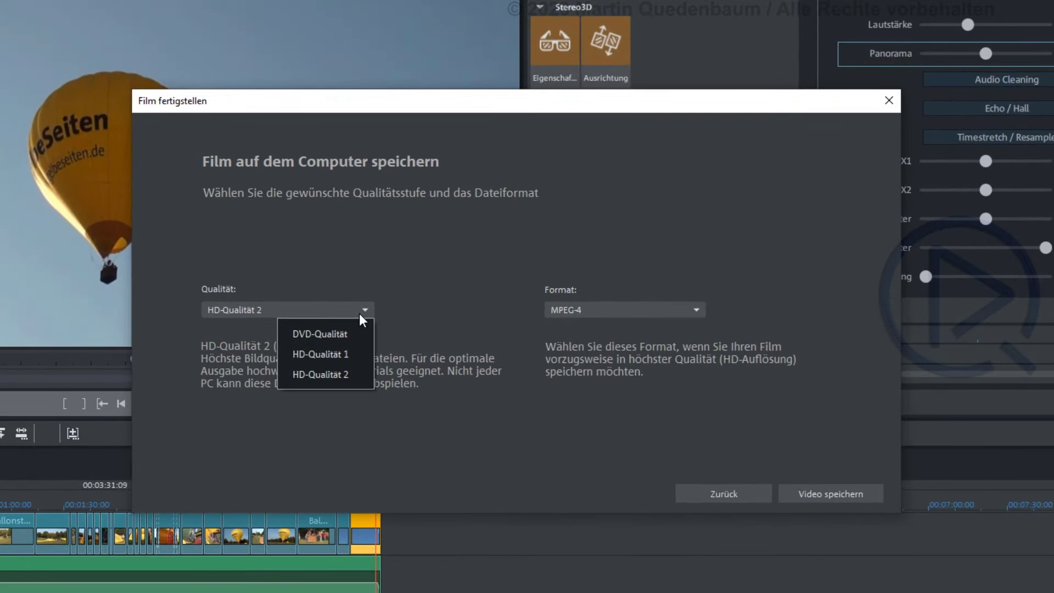
click(337, 331)
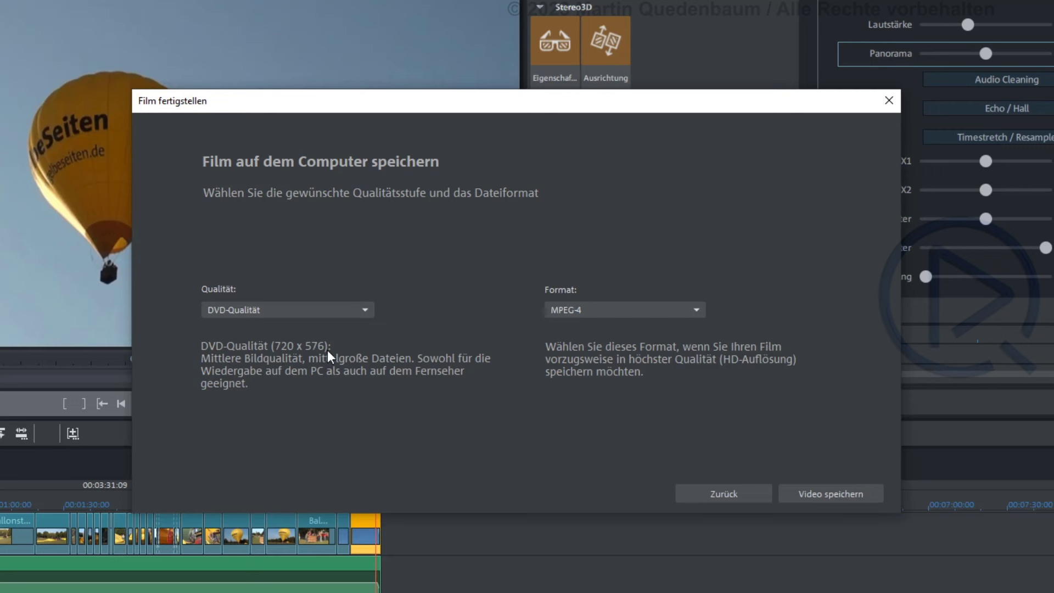
click(330, 310)
click(340, 374)
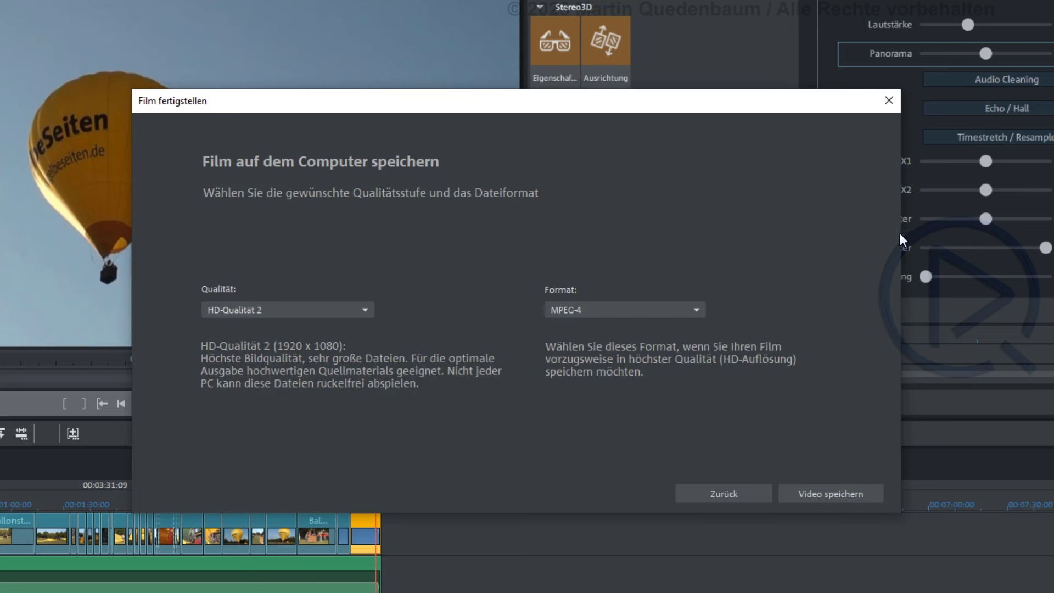
click(890, 105)
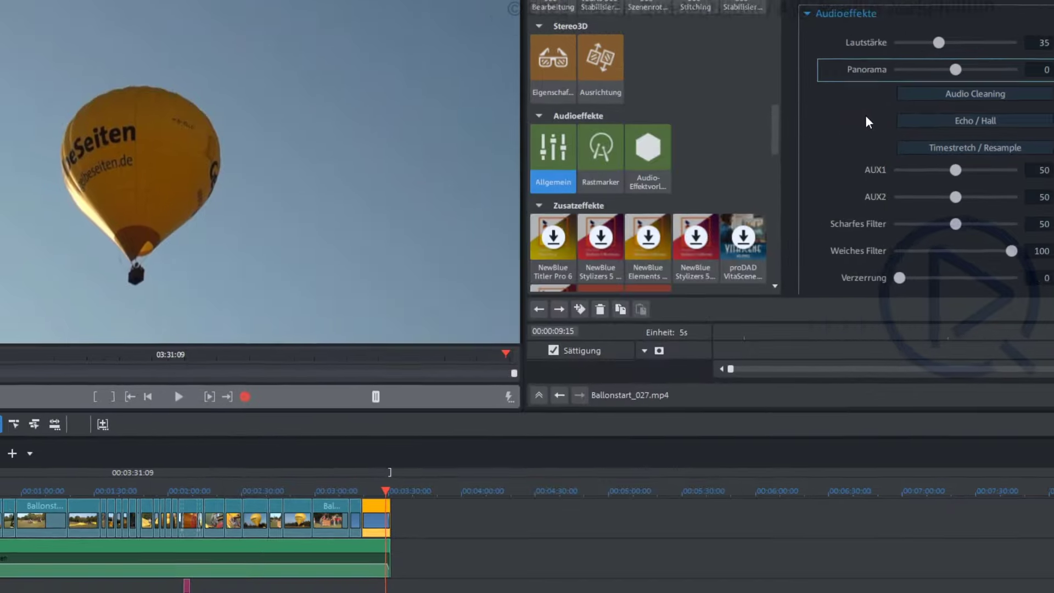
Export the marked range of the film as MPEG-4 video Ballonstart.mp4 on the desktop, at 1920x1080 and 25 frames per second
click(99, 7)
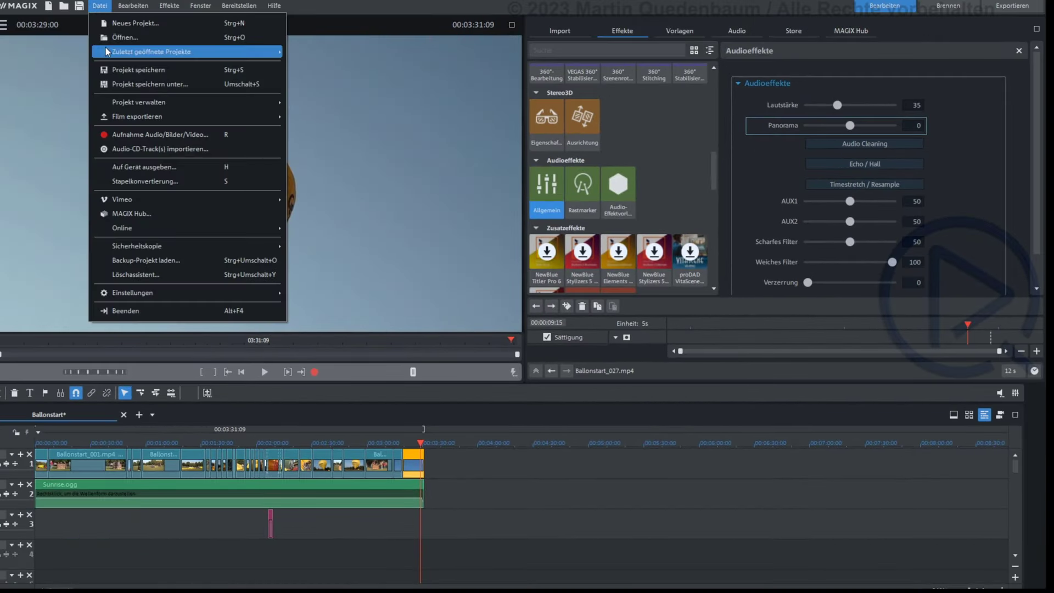
mouse_move(125, 121)
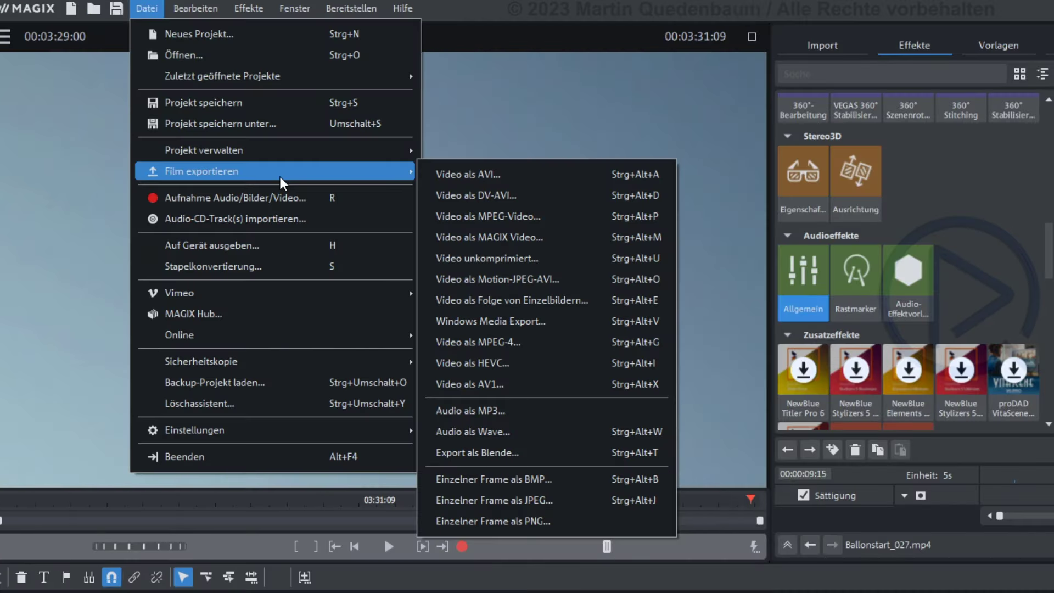
click(496, 347)
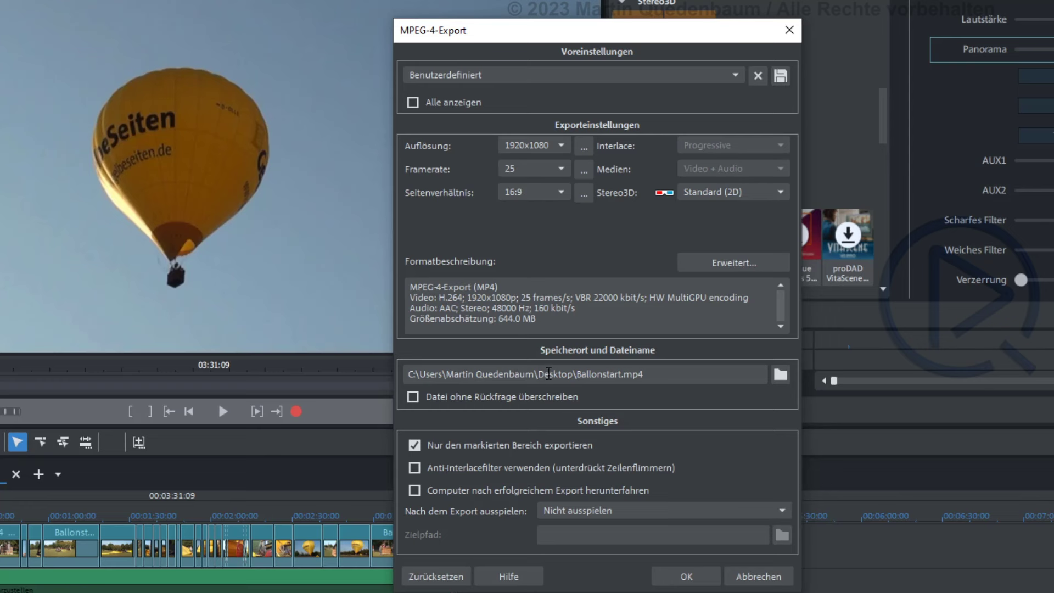
drag(576, 374, 704, 371)
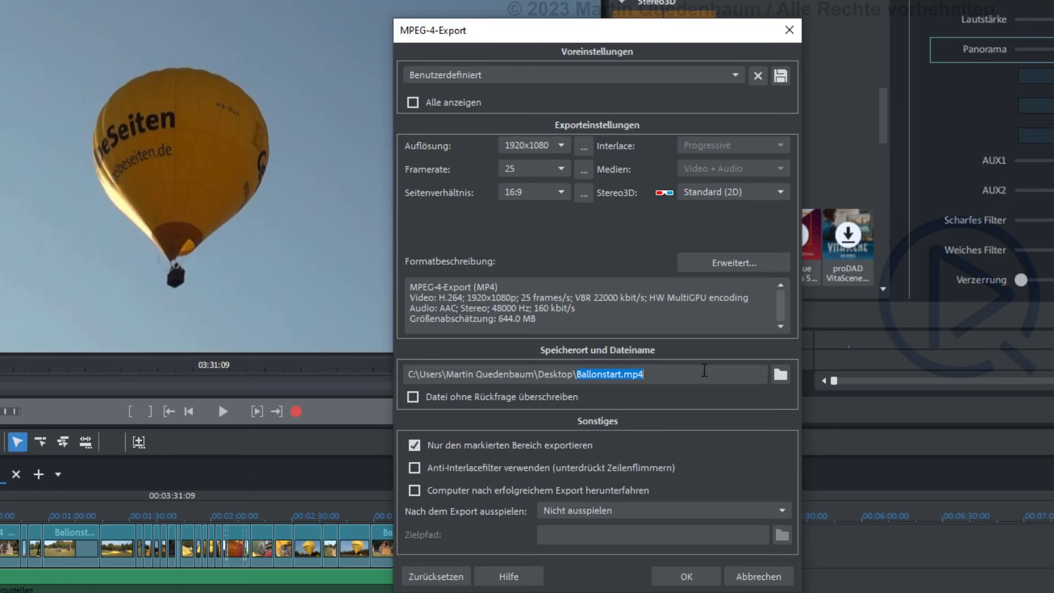
drag(653, 374, 623, 374)
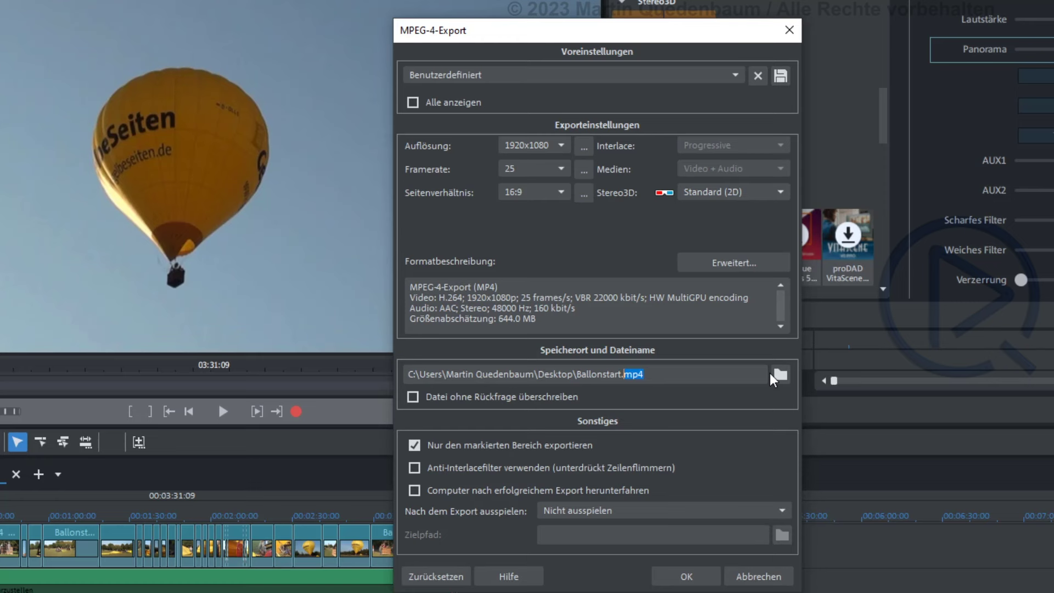
click(701, 581)
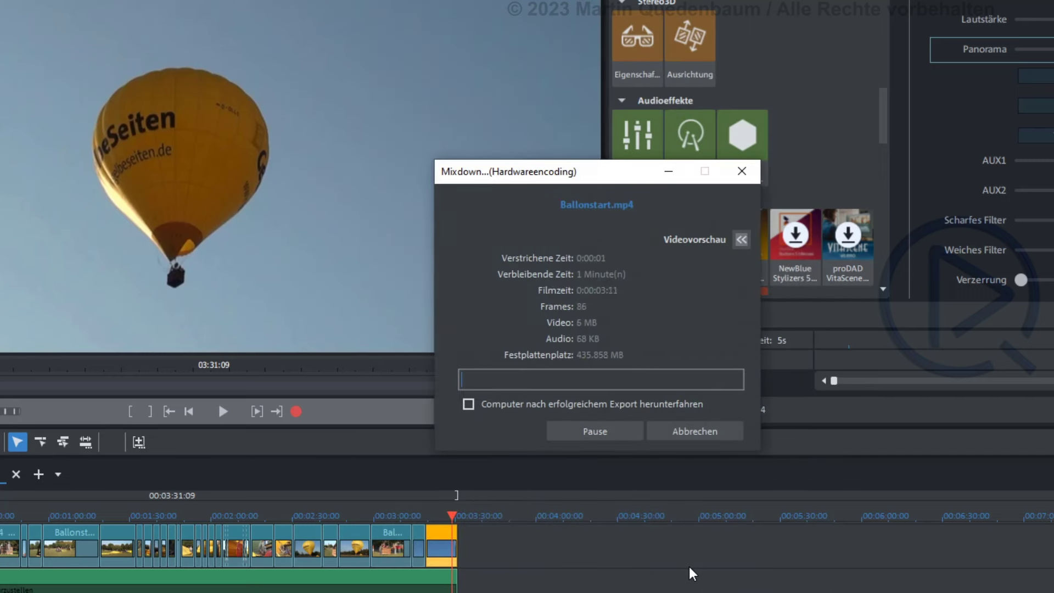